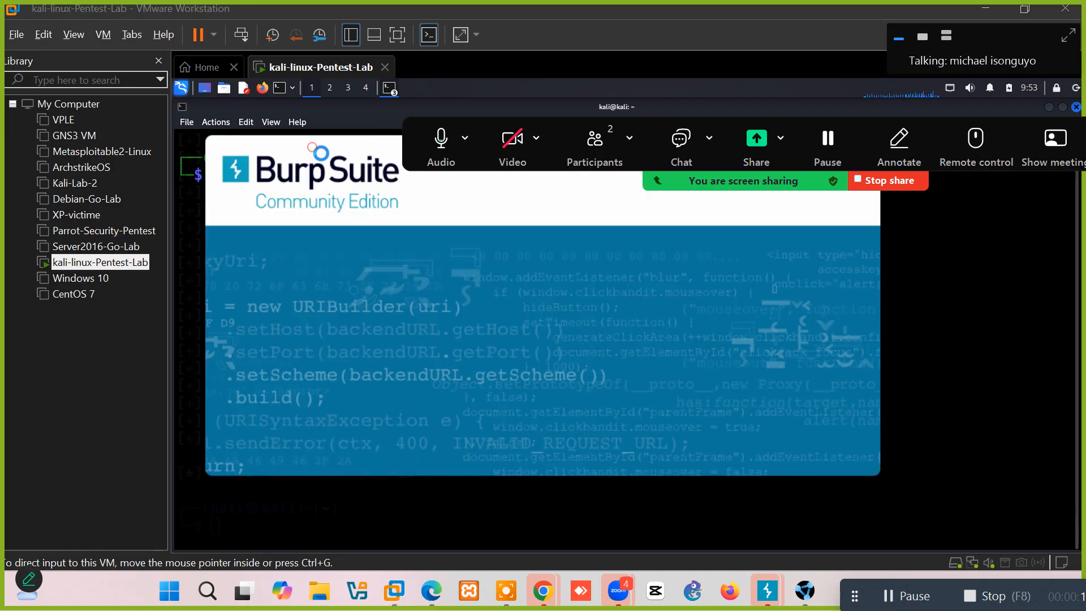
# Run 'sudo apt install zaproxy' with the sudo password; zaproxy 2.16.1-0kali1 is already newest.
pyautogui.click(933, 323)
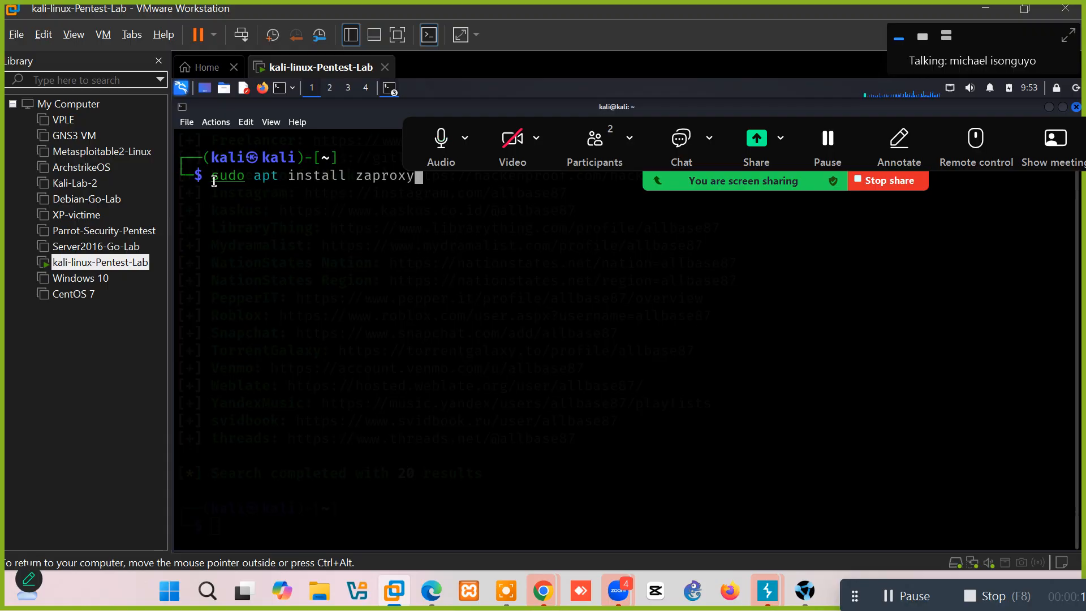
pyautogui.press('Left')
pyautogui.press('Left')
pyautogui.press('Left')
pyautogui.press('Left')
pyautogui.press('Left')
pyautogui.press('Left')
pyautogui.press('Left')
pyautogui.press('Left')
pyautogui.press('Left')
pyautogui.press('Left')
pyautogui.press('Left')
pyautogui.press('Left')
pyautogui.press('Left')
pyautogui.press('Left')
pyautogui.press('Left')
pyautogui.press('Left')
pyautogui.press('Left')
pyautogui.press('Left')
pyautogui.press('Left')
pyautogui.press('Left')
pyautogui.press('Left')
pyautogui.press('Left')
pyautogui.press('Left')
pyautogui.press('Left')
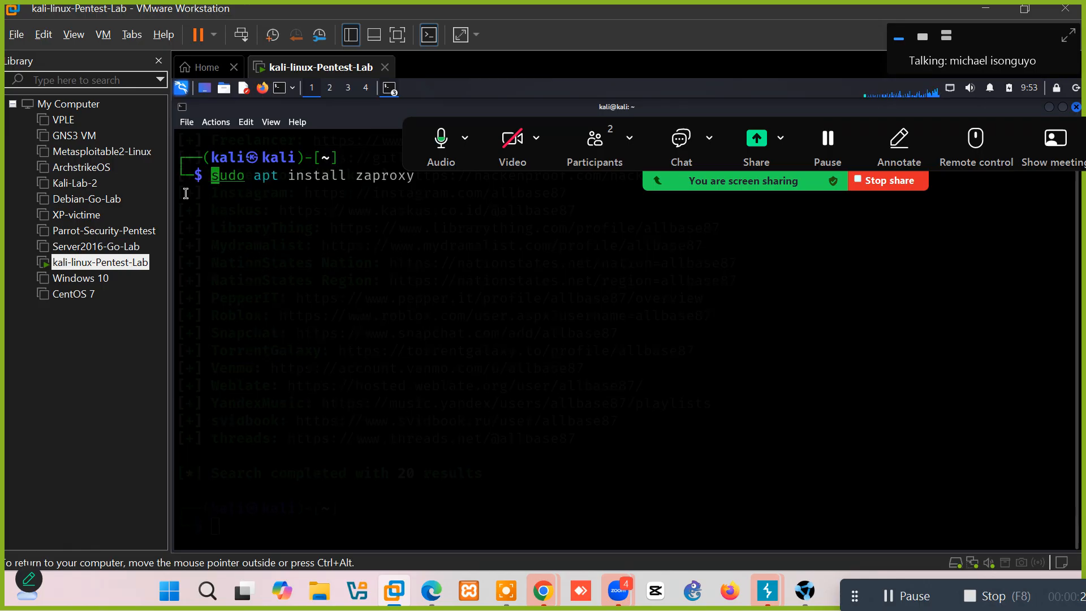
pyautogui.write('sudo ')
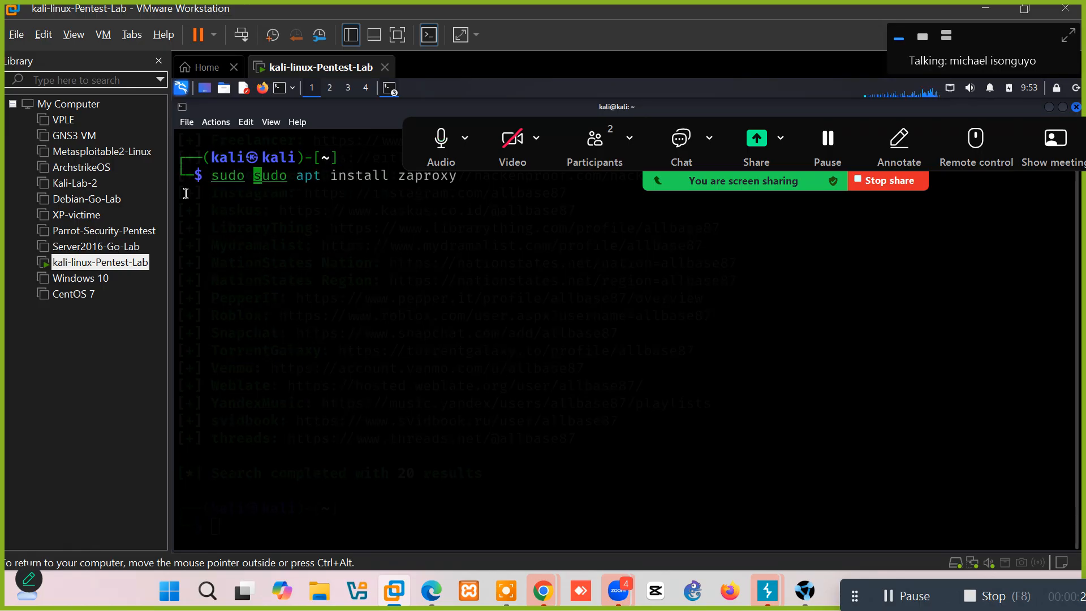
pyautogui.write('apt ')
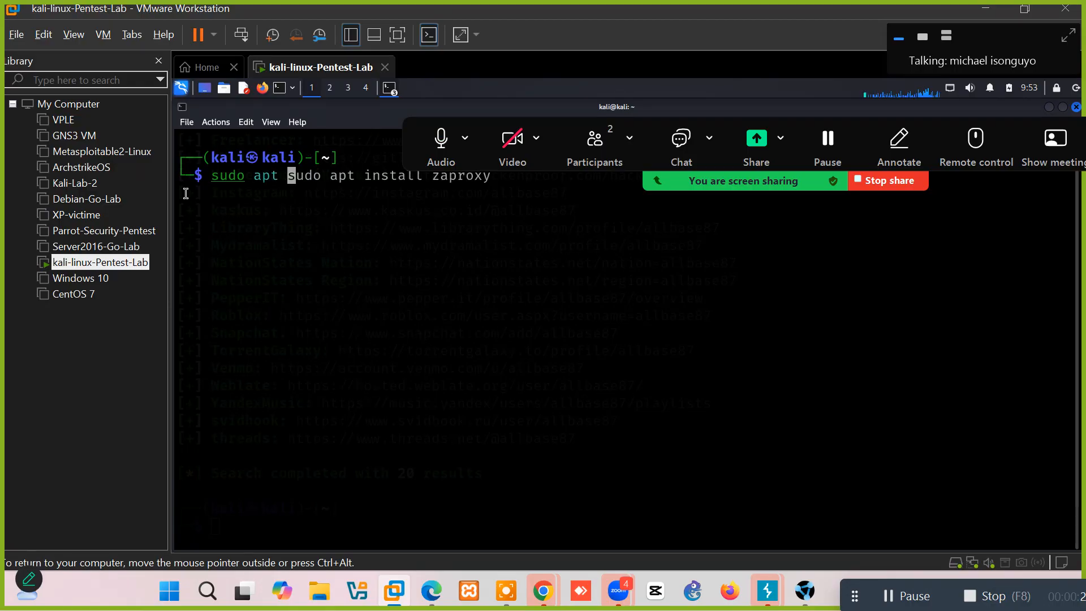
pyautogui.write('update')
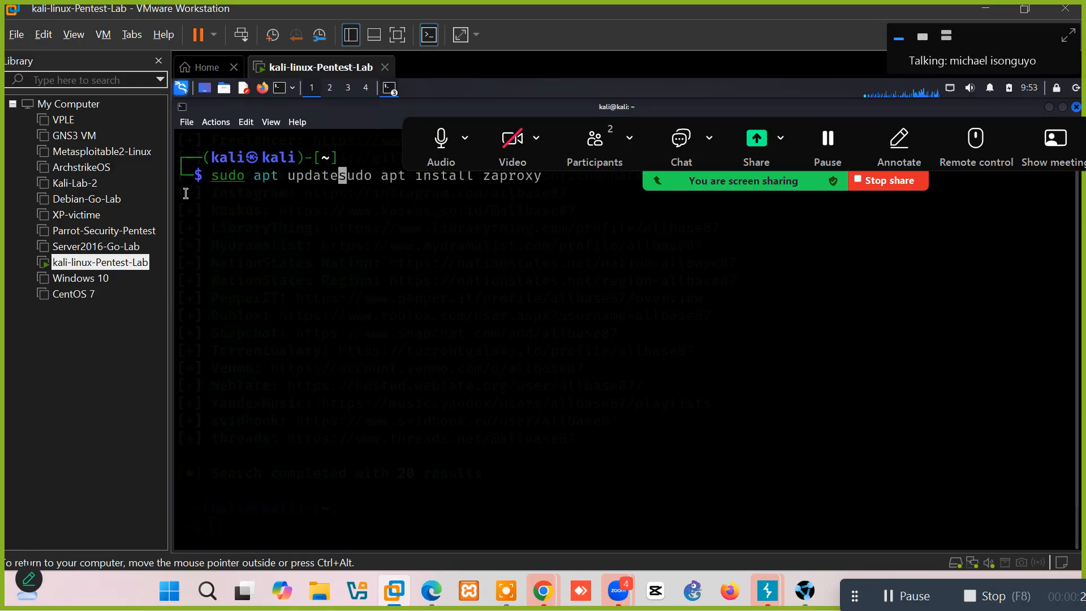
pyautogui.write(';')
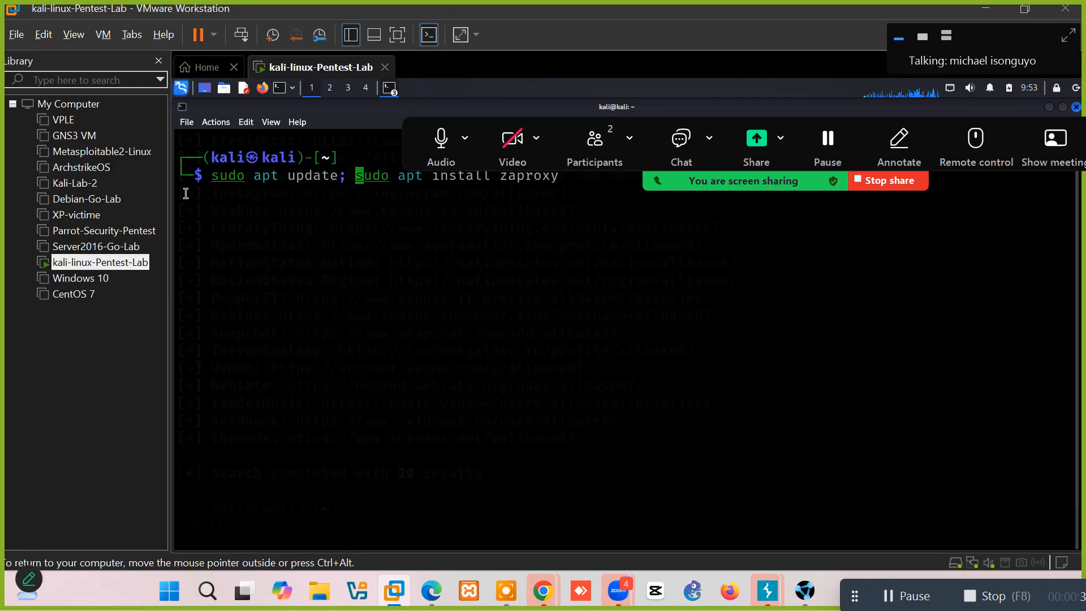
pyautogui.press('Right')
pyautogui.press('Right')
pyautogui.press('Right')
pyautogui.press('Right')
pyautogui.press('Right')
pyautogui.press('Right')
pyautogui.press('Right')
pyautogui.press('Right')
pyautogui.press('Right')
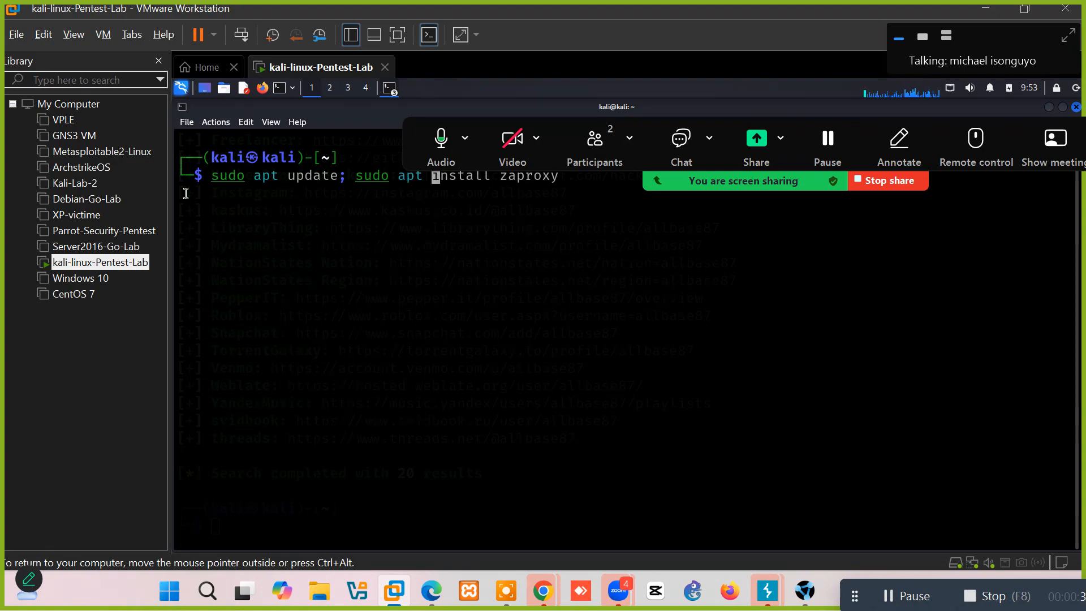
pyautogui.press('Left')
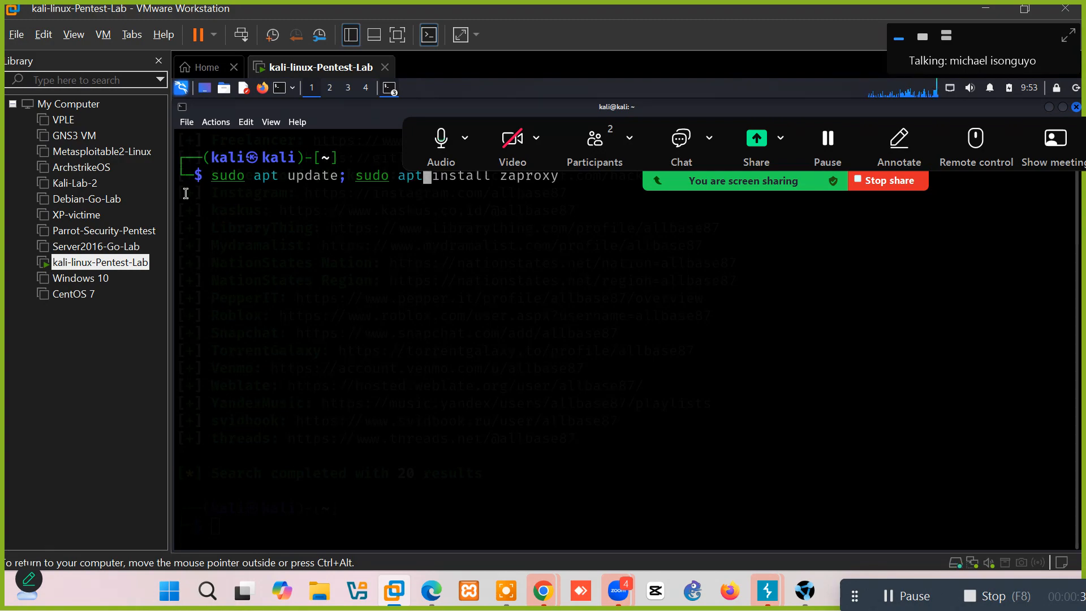
pyautogui.press('Left')
pyautogui.press('Left')
pyautogui.press('Left')
pyautogui.press('Left')
pyautogui.press('Left')
pyautogui.press('Left')
pyautogui.press('Left')
pyautogui.press('Left')
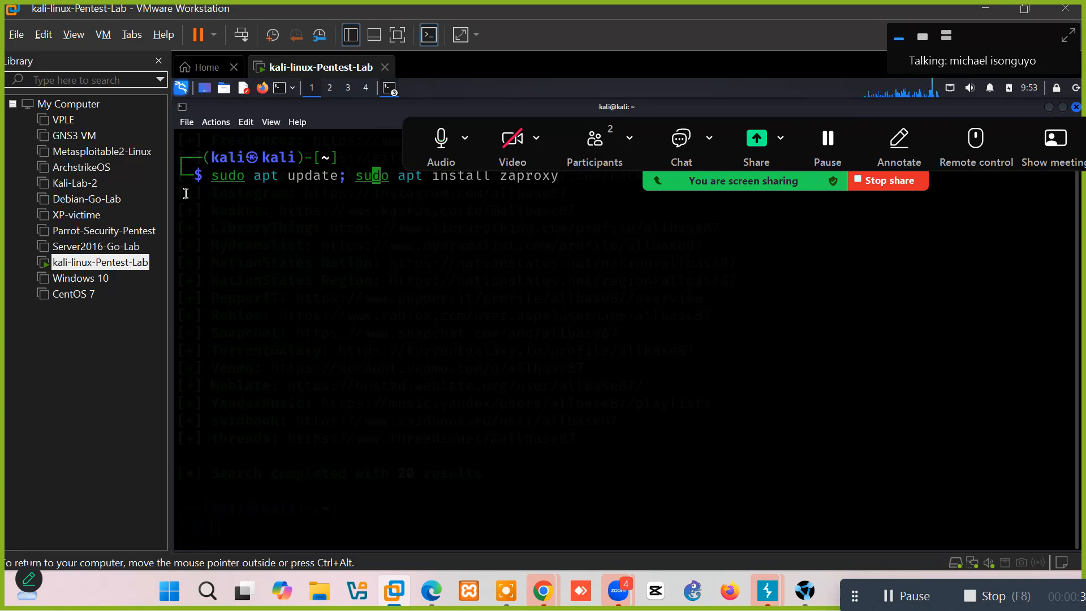
pyautogui.press('BackSpace')
pyautogui.press('BackSpace')
pyautogui.press('BackSpace')
pyautogui.press('BackSpace')
pyautogui.press('BackSpace')
pyautogui.press('BackSpace')
pyautogui.press('BackSpace')
pyautogui.press('BackSpace')
pyautogui.press('BackSpace')
pyautogui.press('BackSpace')
pyautogui.press('BackSpace')
pyautogui.press('BackSpace')
pyautogui.press('BackSpace')
pyautogui.press('BackSpace')
pyautogui.press('BackSpace')
pyautogui.press('BackSpace')
pyautogui.press('BackSpace')
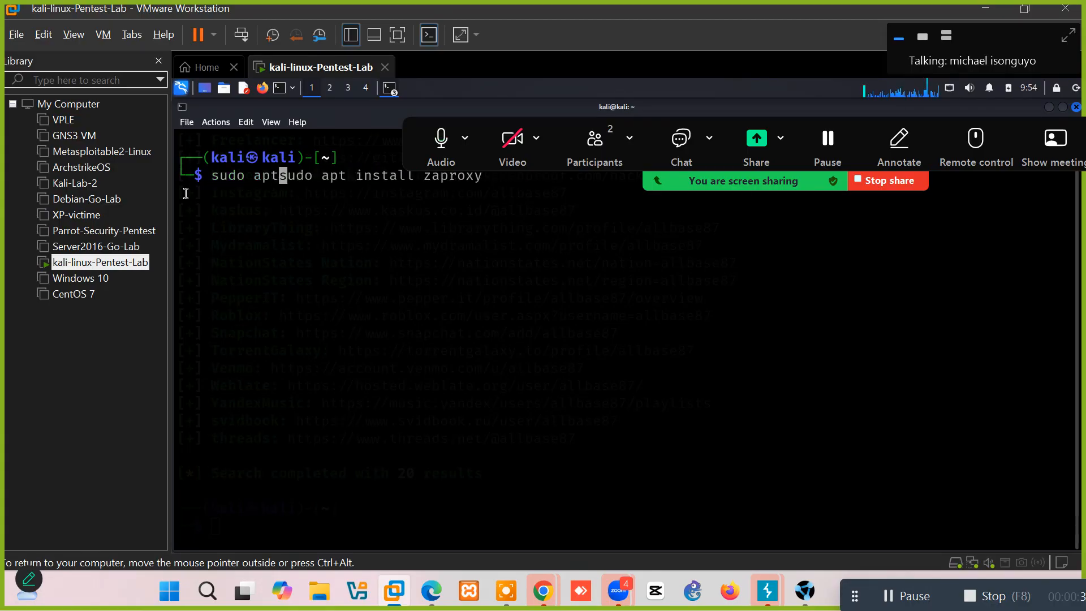
pyautogui.press('Right')
pyautogui.press('Right')
pyautogui.press('Right')
pyautogui.press('Right')
pyautogui.press('Right')
pyautogui.press('Right')
pyautogui.press('Right')
pyautogui.press('Right')
pyautogui.press('Right')
pyautogui.press('Right')
pyautogui.press('Right')
pyautogui.press('Right')
pyautogui.press('Right')
pyautogui.press('Right')
pyautogui.press('Right')
pyautogui.press('Right')
pyautogui.press('Right')
pyautogui.press('Right')
pyautogui.press('Right')
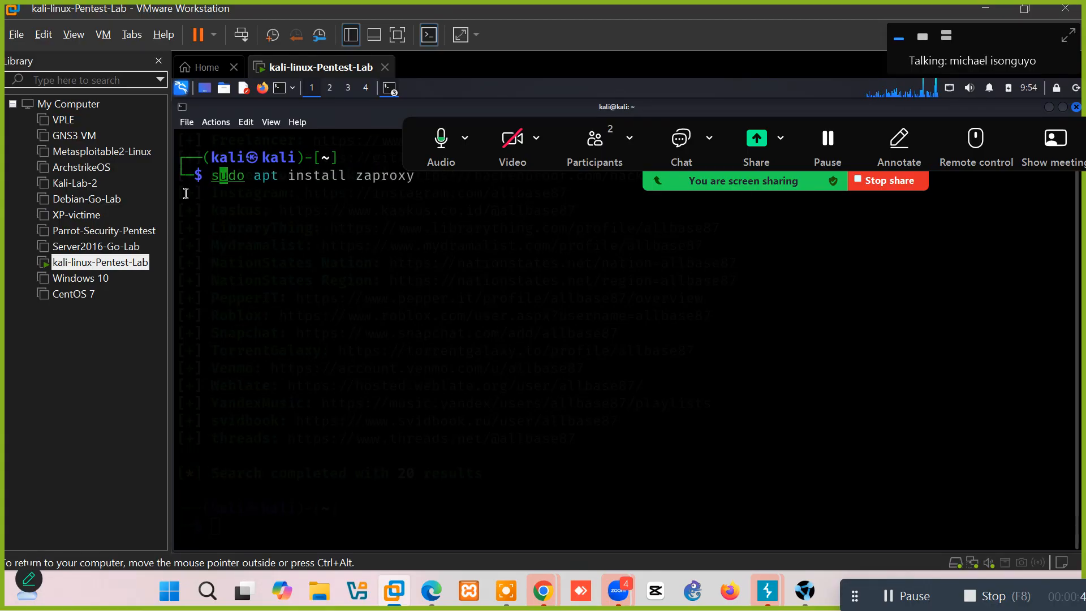
pyautogui.press('Right')
pyautogui.press('Right')
pyautogui.press('Right')
pyautogui.press('Right')
pyautogui.press('Right')
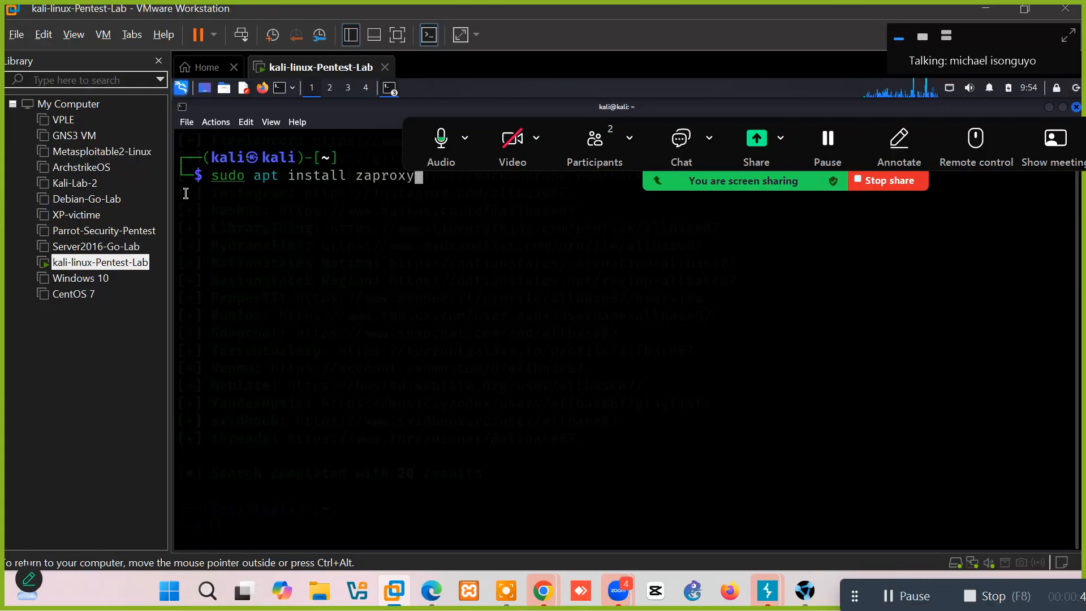
pyautogui.press('Return')
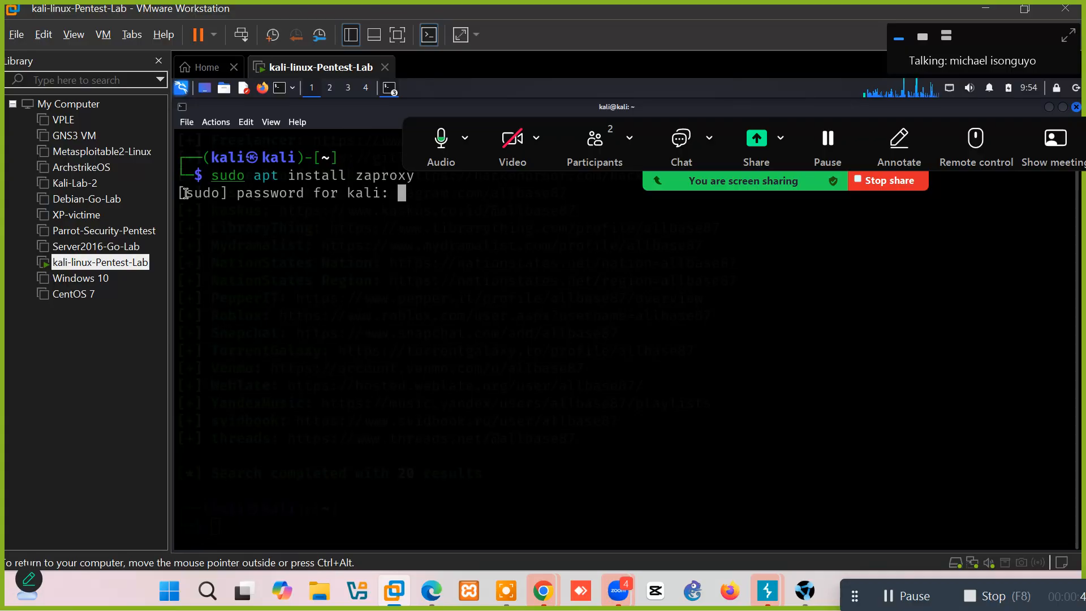
pyautogui.press('Return')
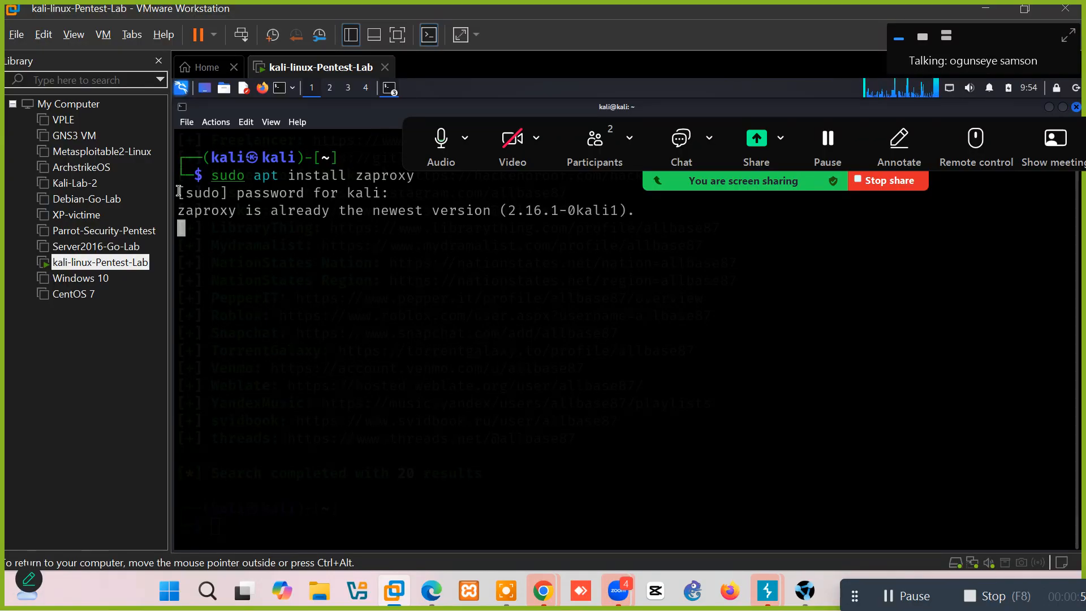
pyautogui.click(262, 91)
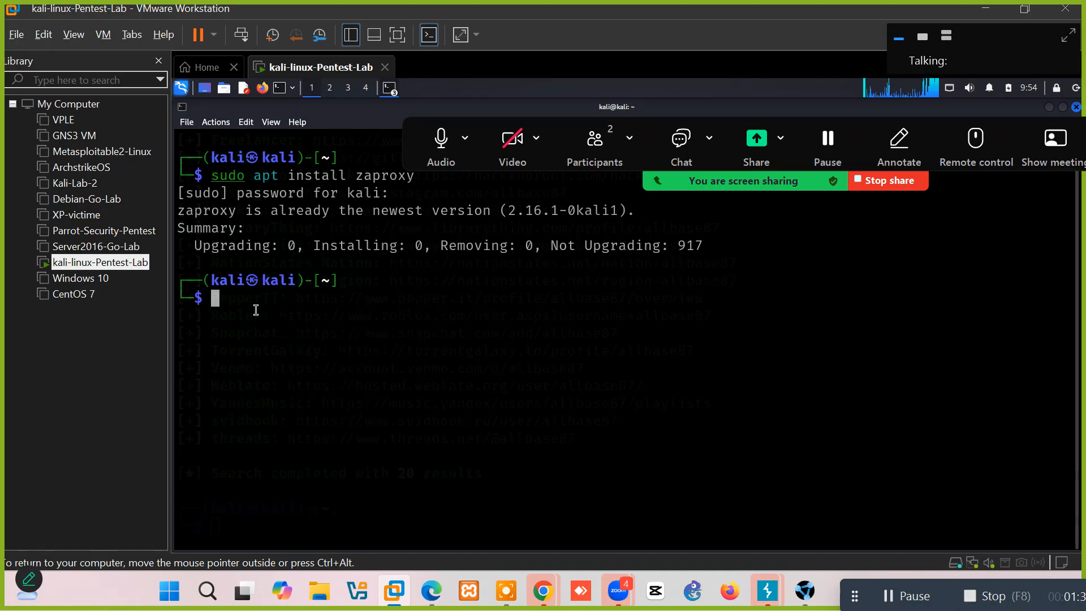
# Run 'zaproxy -help' at the Kali terminal prompt.
pyautogui.write('zap')
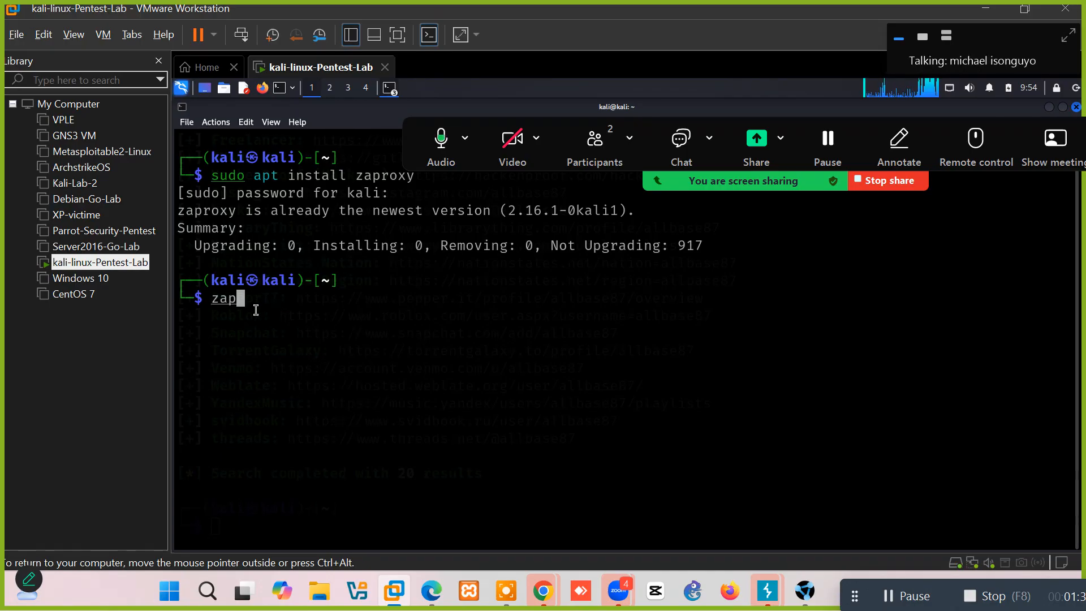
pyautogui.write('roxy')
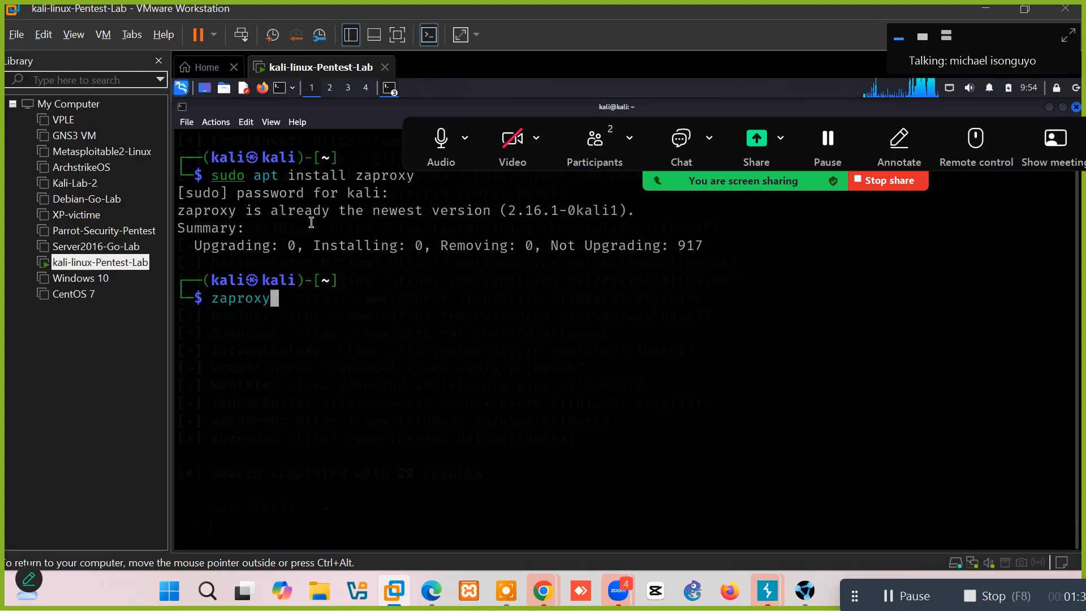
pyautogui.moveTo(215, 178); pyautogui.dragTo(712, 252)
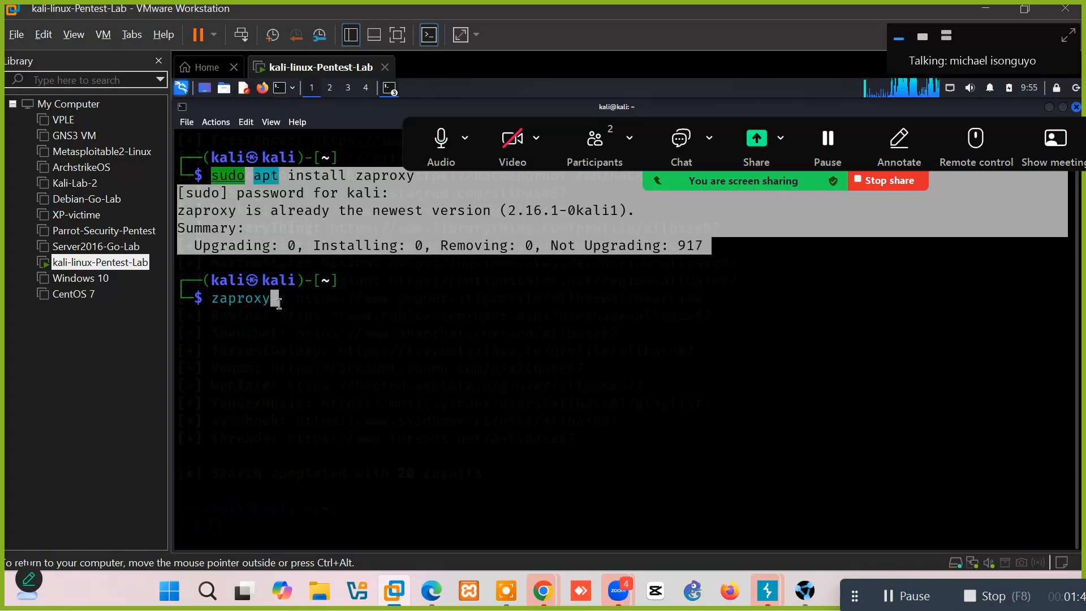
pyautogui.click(278, 304)
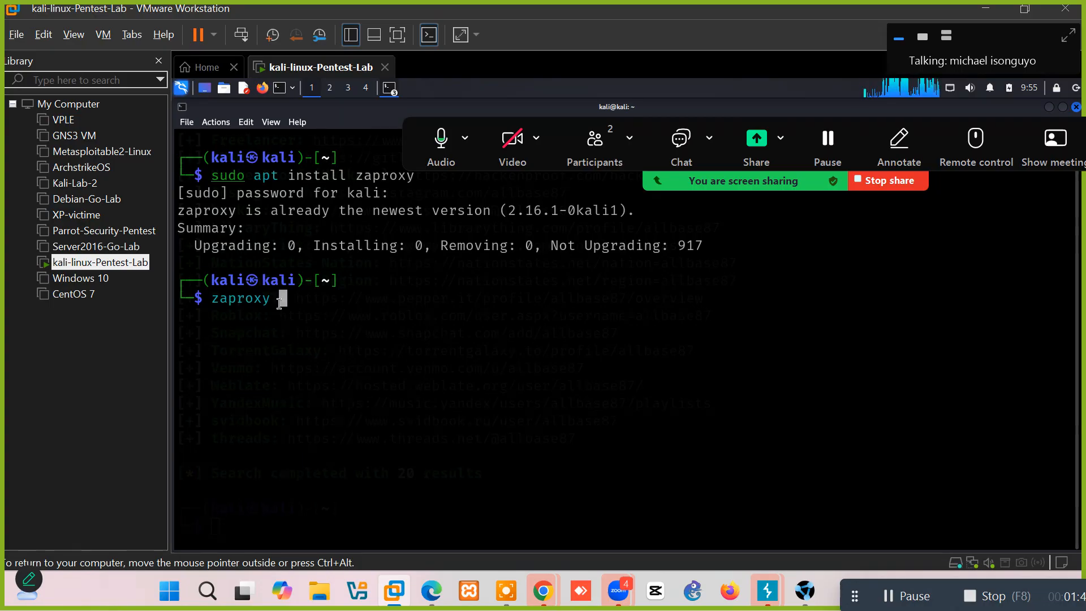
pyautogui.write('-')
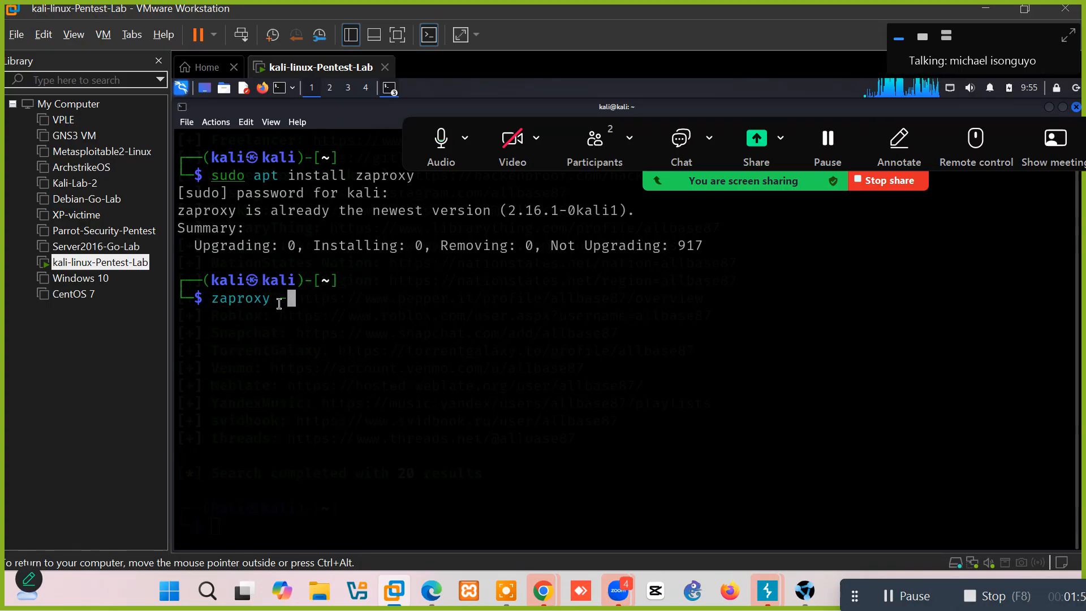
pyautogui.write('he')
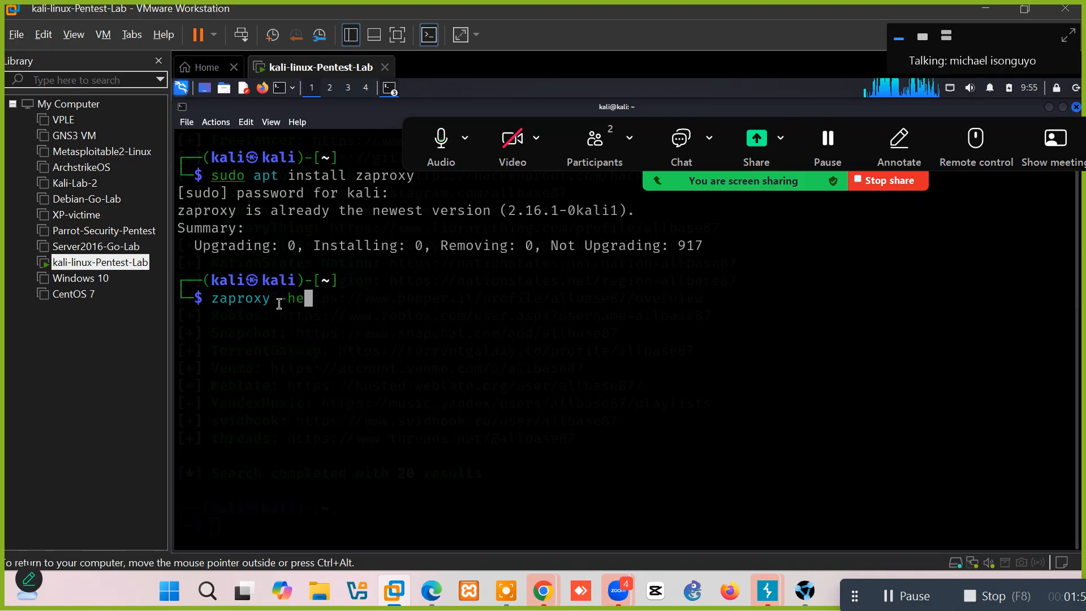
pyautogui.write('lp')
pyautogui.press('Return')
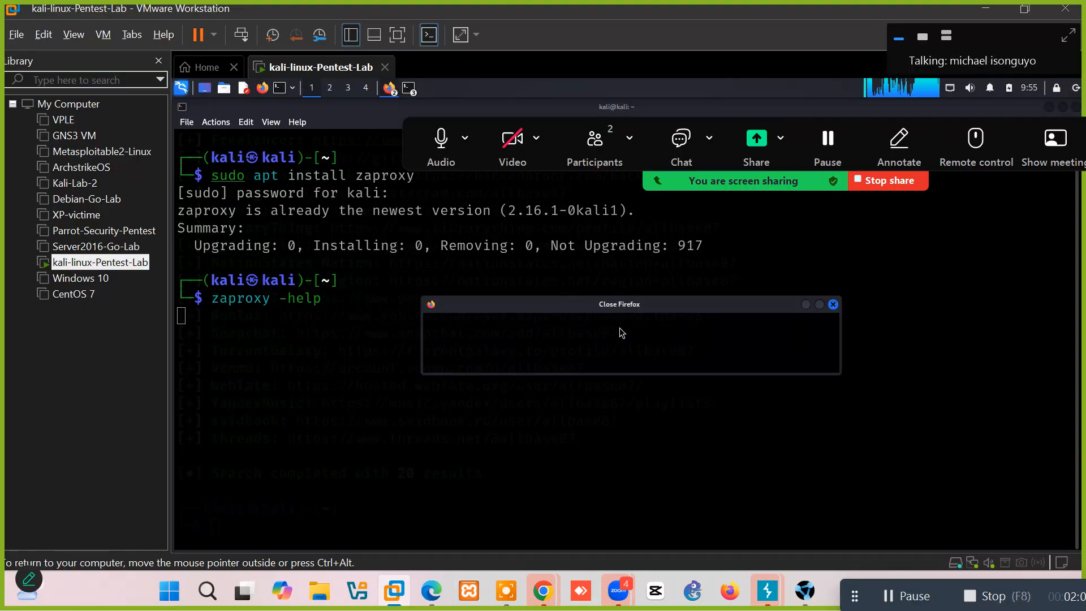
# Dismiss the Firefox already-running notice and bring the kali@kali terminal window to the front.
pyautogui.click(806, 360)
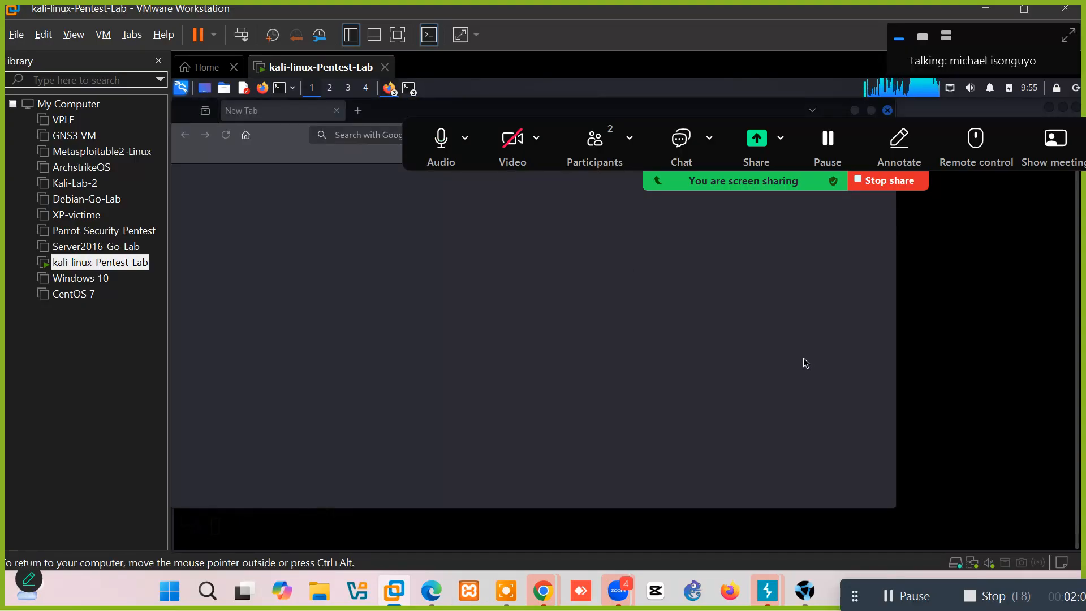
pyautogui.click(413, 92)
pyautogui.click(426, 108)
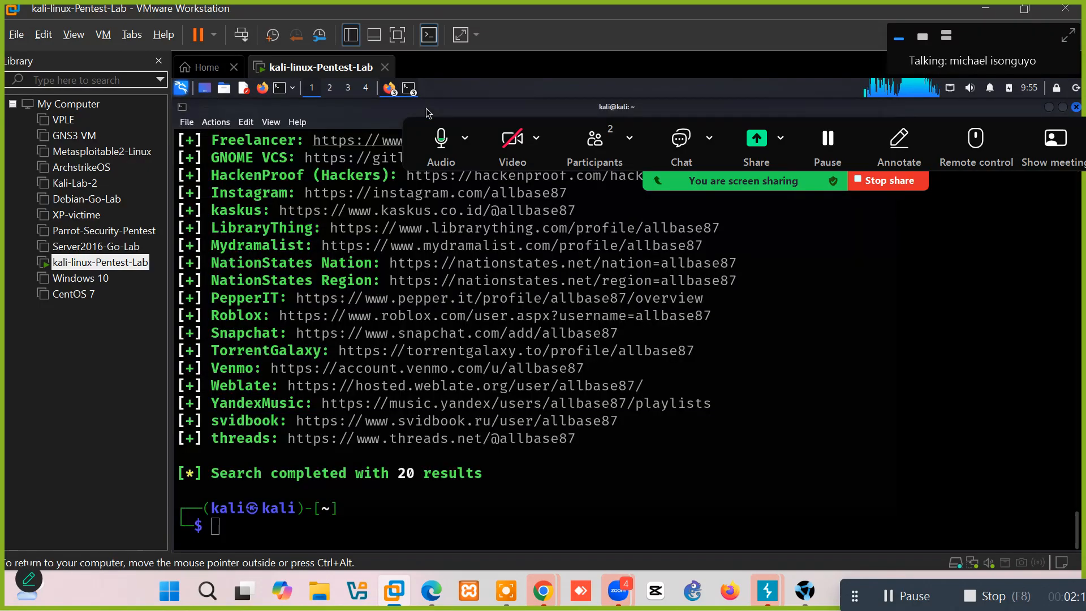
pyautogui.click(410, 89)
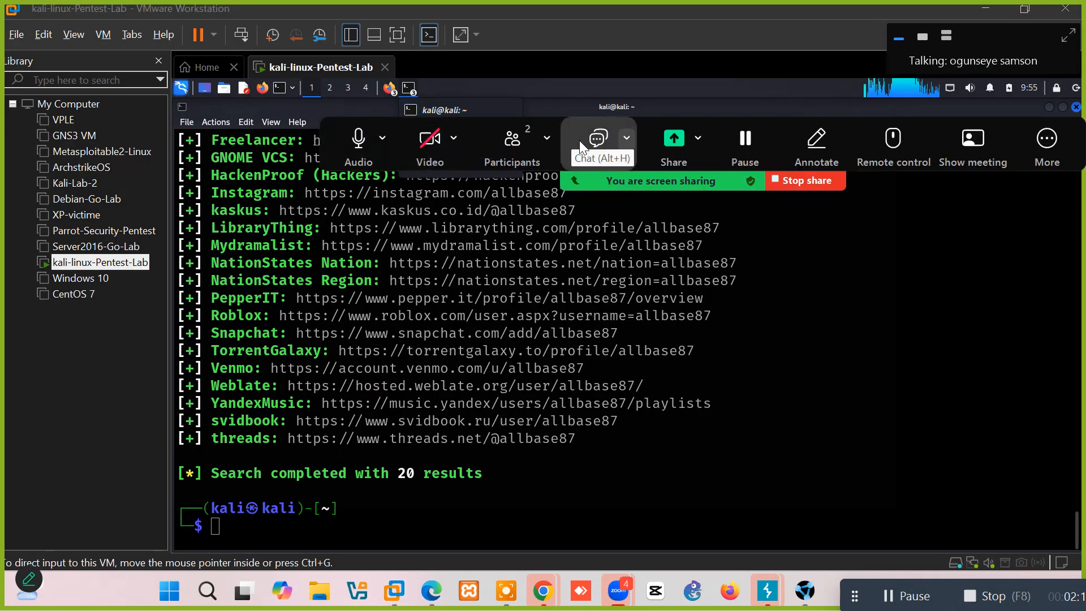
pyautogui.moveTo(622, 184); pyautogui.dragTo(761, 104)
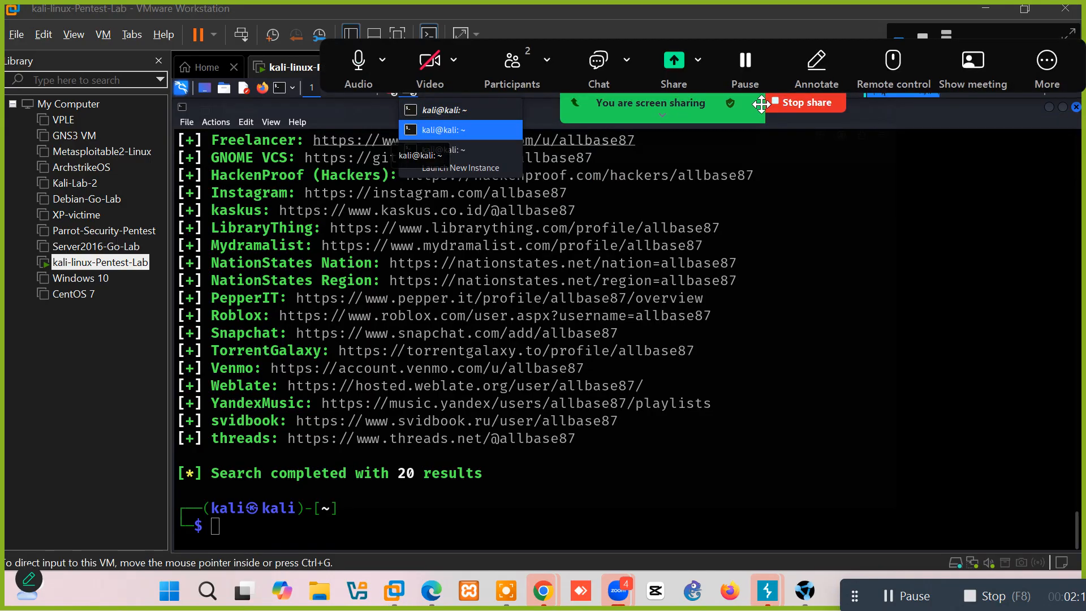
pyautogui.click(449, 132)
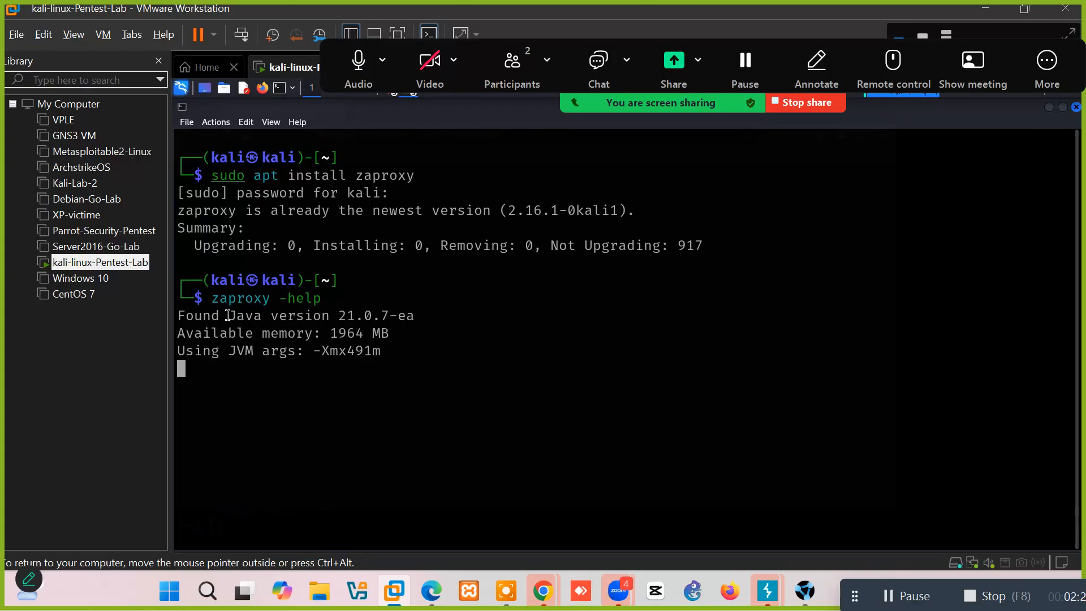
# Interrupt and suspend 'zaproxy -help', then recall the command and run plain 'zaproxy'.
pyautogui.hotkey('ctrl', 'c')
pyautogui.hotkey('ctrl', 'c')
pyautogui.hotkey('ctrl', 'z')
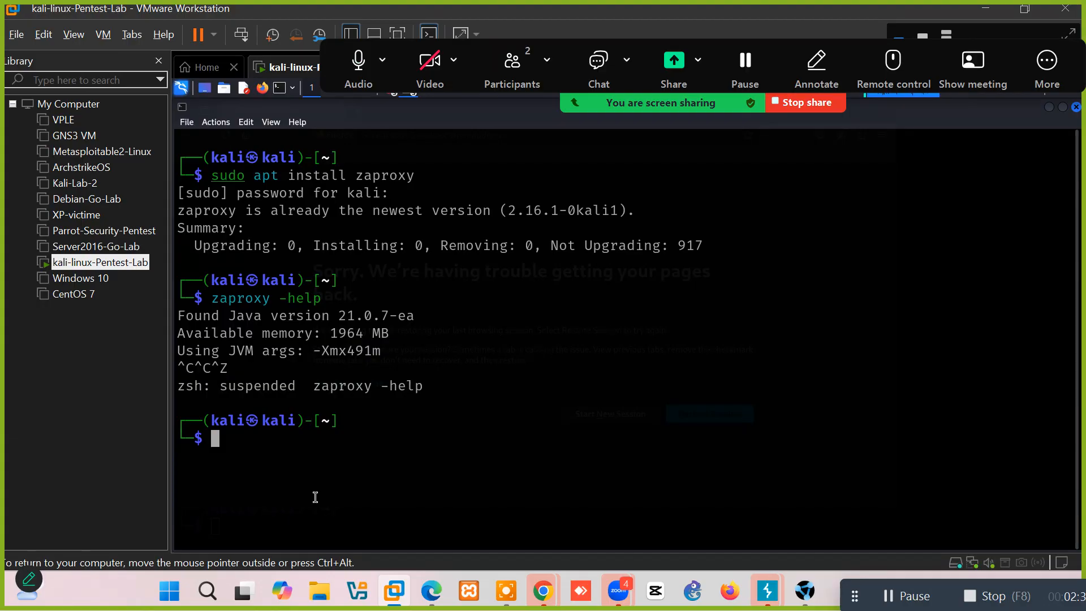
pyautogui.press('Up')
pyautogui.press('Left')
pyautogui.press('Left')
pyautogui.press('Left')
pyautogui.press('Left')
pyautogui.press('Left')
pyautogui.press('Left')
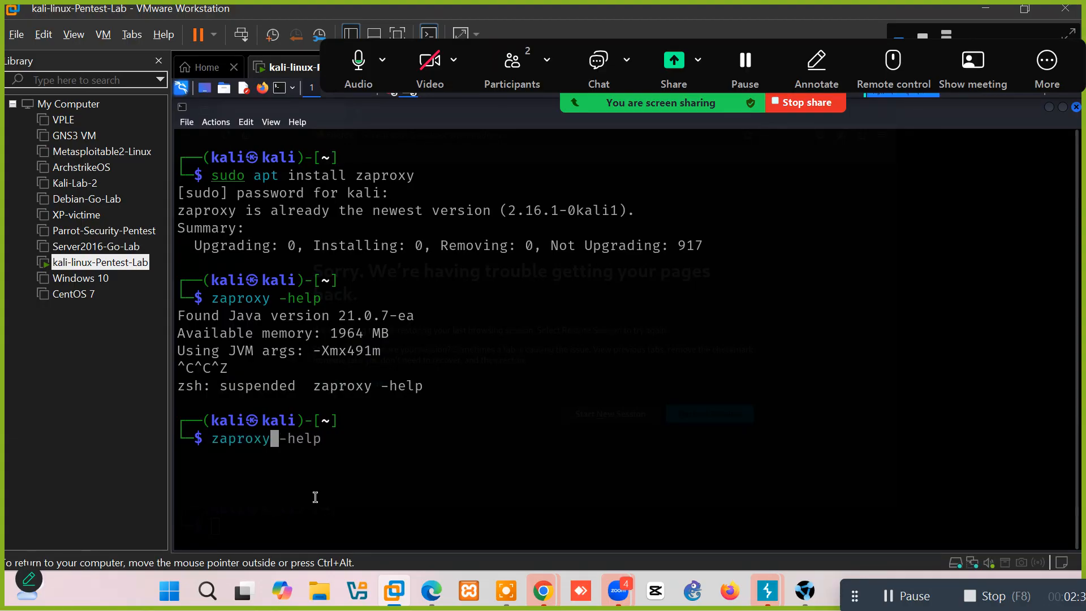
pyautogui.press('Return')
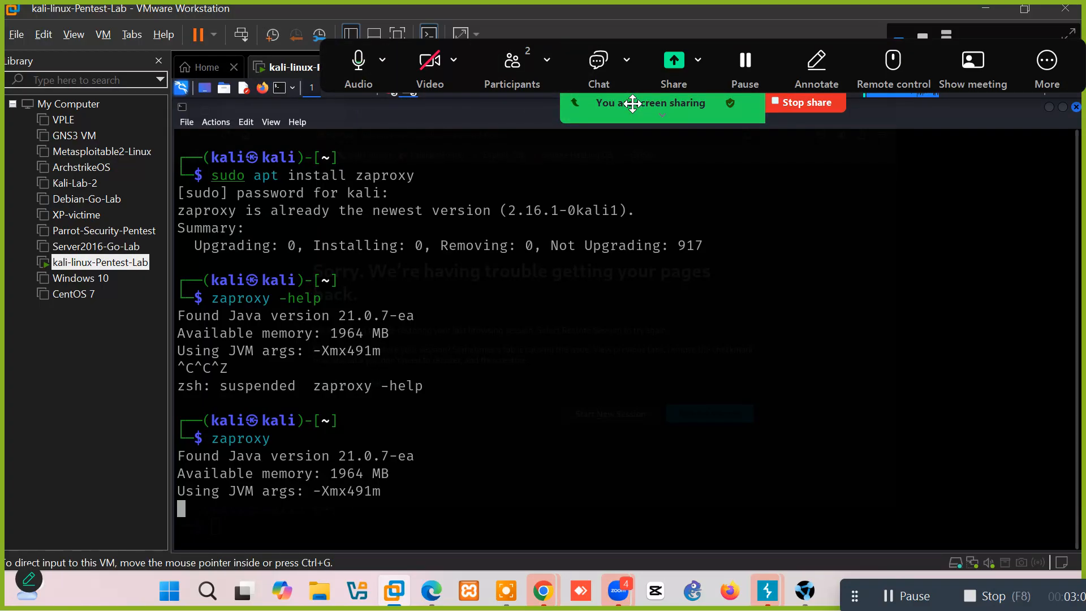
# Force-close the hung Firefox and relaunch it to its Restore Session page.
pyautogui.moveTo(632, 103); pyautogui.dragTo(634, 263)
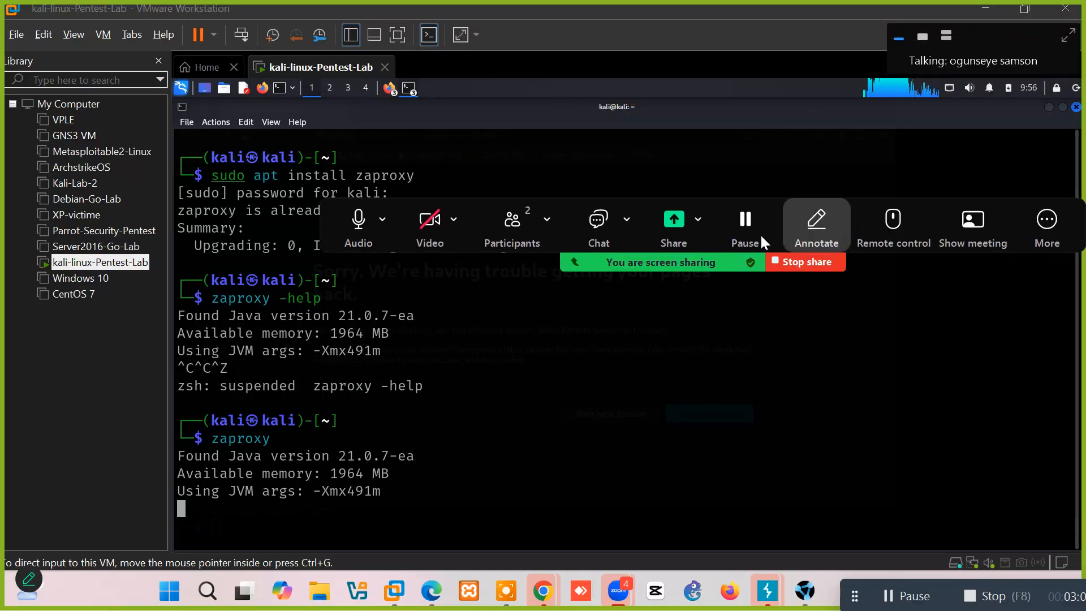
pyautogui.click(390, 97)
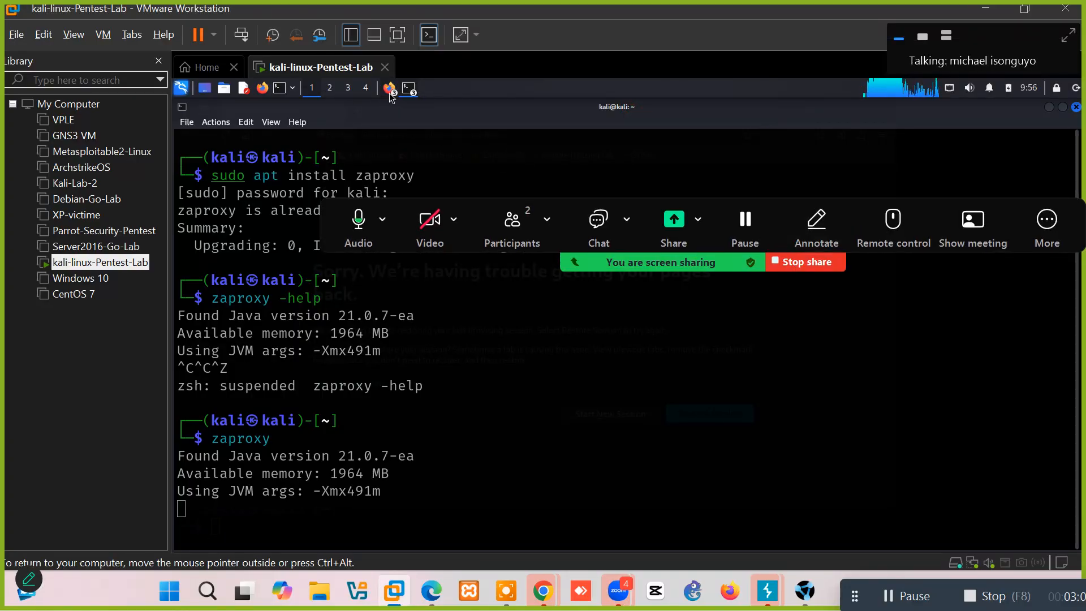
pyautogui.click(407, 108)
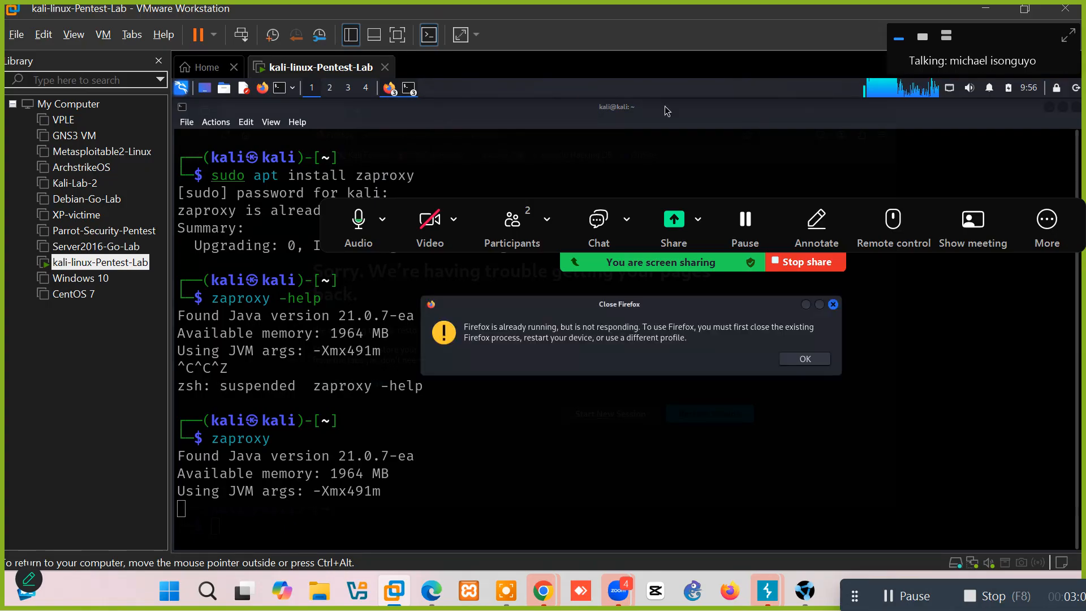
pyautogui.click(805, 359)
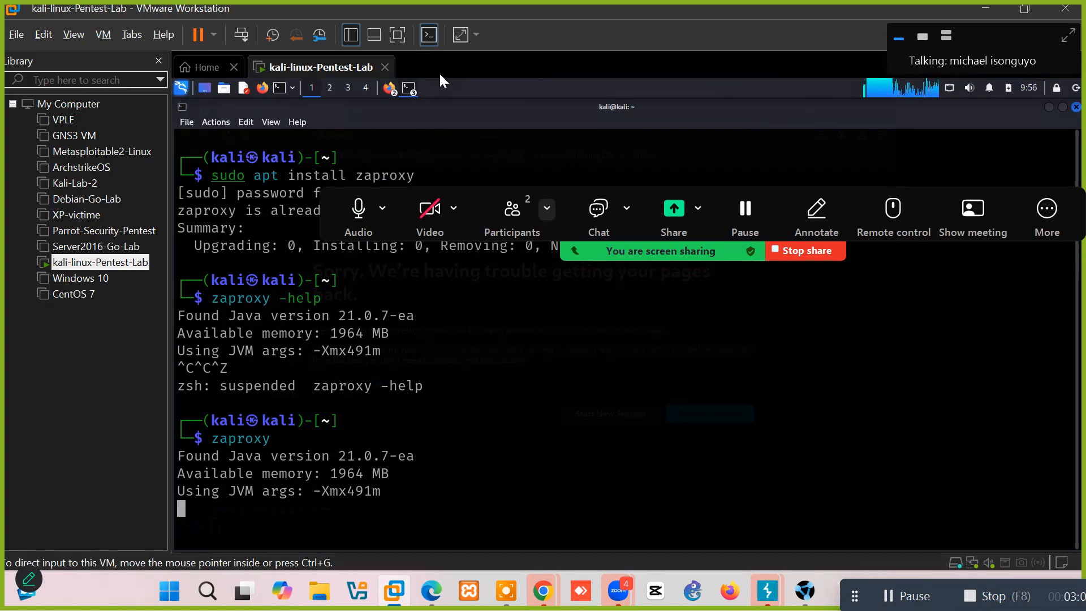
pyautogui.click(391, 92)
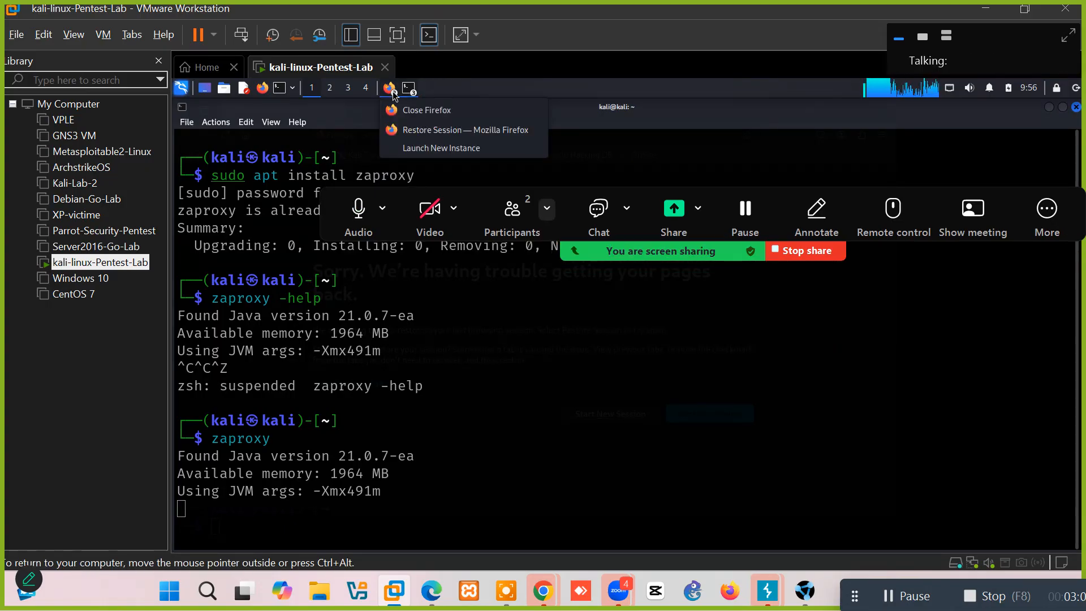
pyautogui.click(434, 113)
pyautogui.click(797, 353)
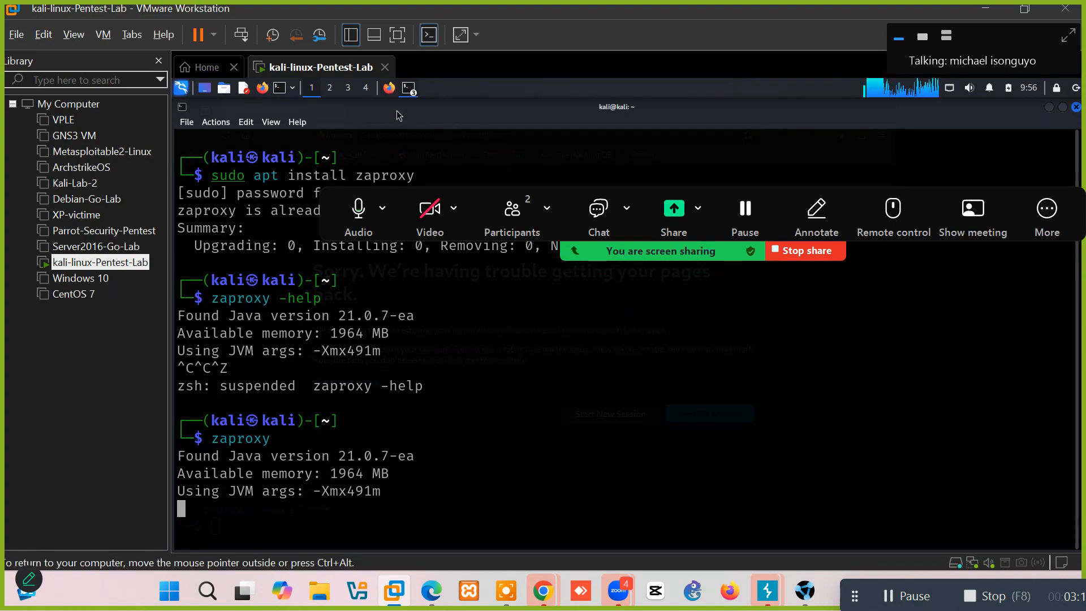
pyautogui.click(390, 96)
pyautogui.click(390, 96)
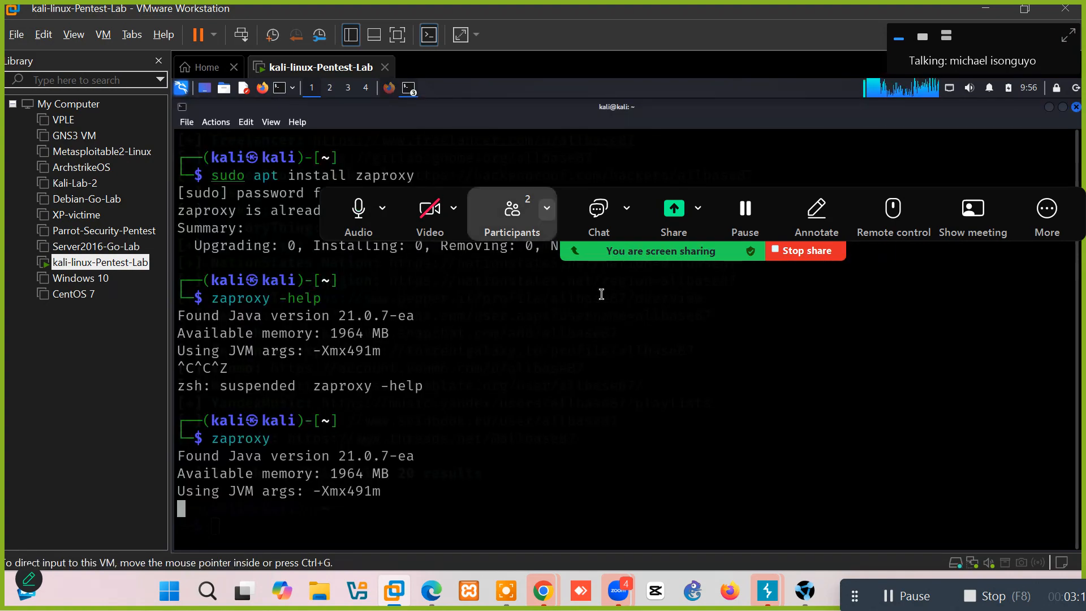
pyautogui.click(391, 94)
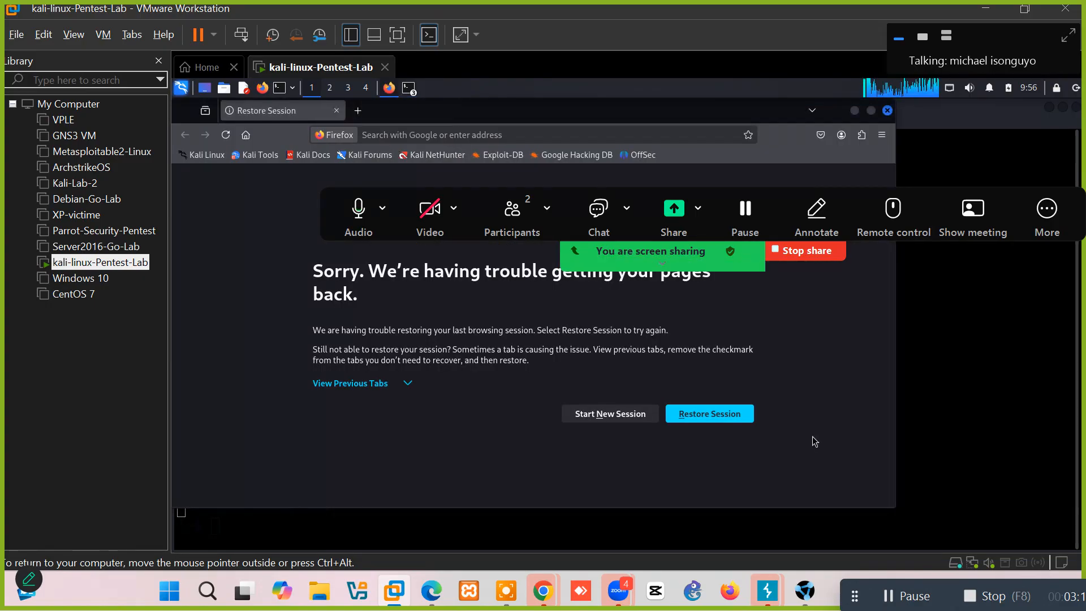
# Open Firefox Settings from the main menu, landing on the General section.
pyautogui.click(882, 136)
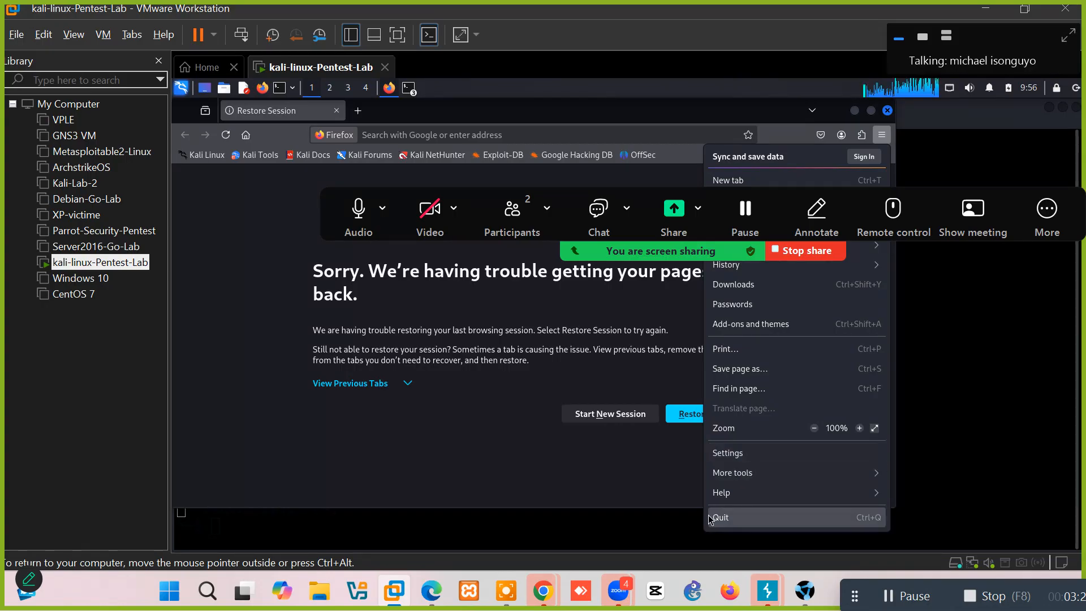
pyautogui.click(724, 452)
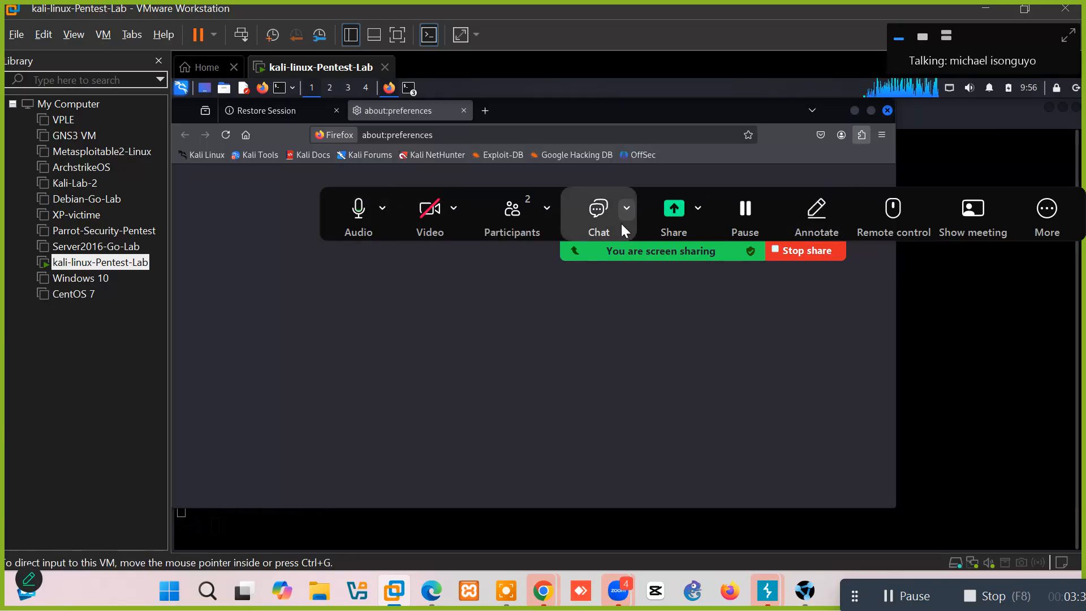
pyautogui.moveTo(627, 250); pyautogui.dragTo(860, 319)
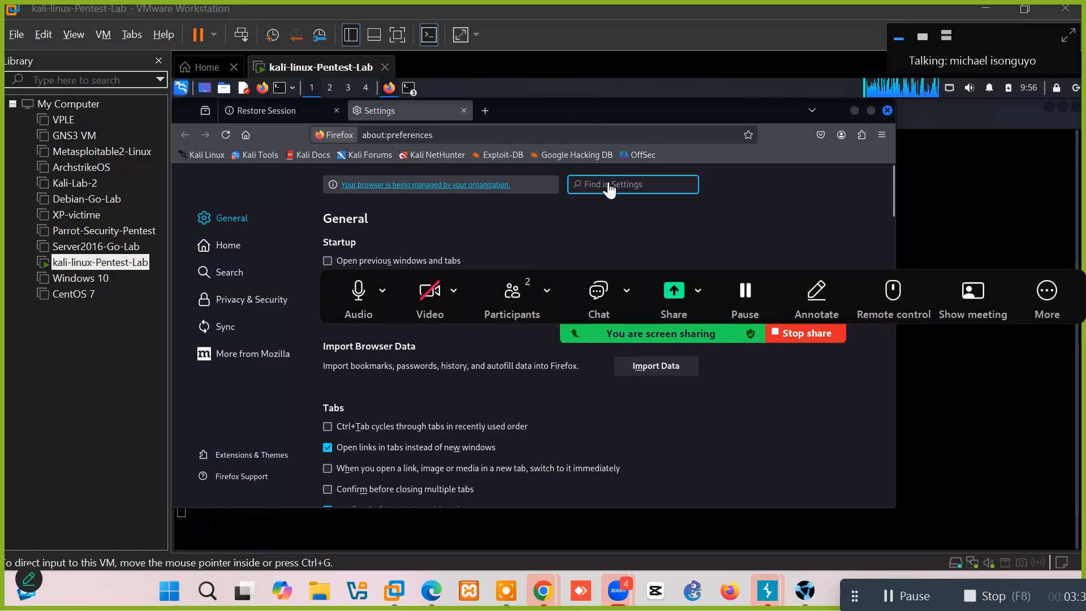
# Search Settings for 'certificate' and open View Certificates on the Authorities tab.
pyautogui.click(606, 182)
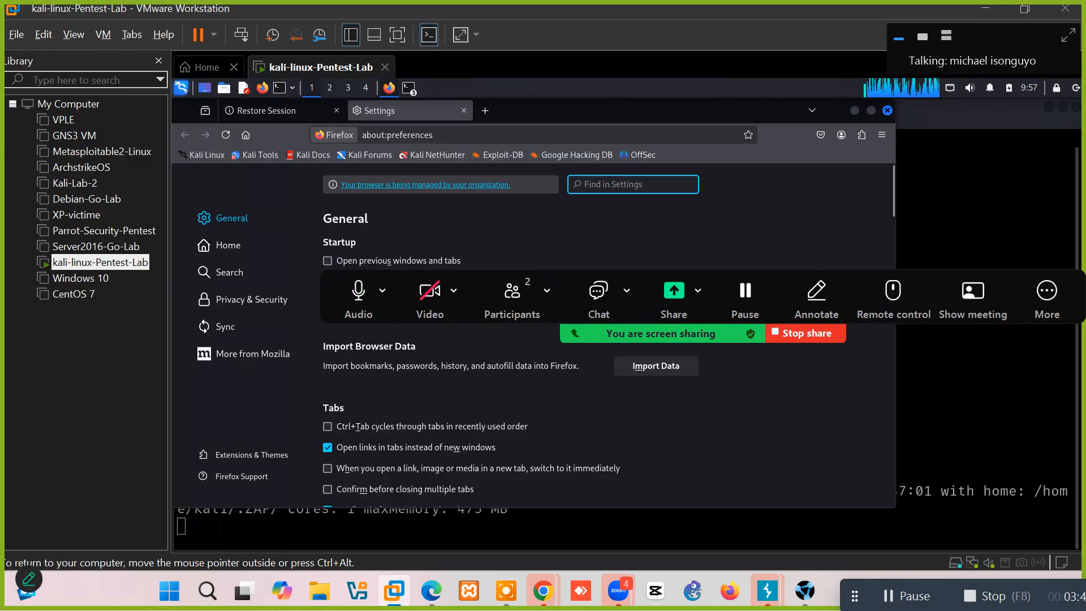
pyautogui.write('certific')
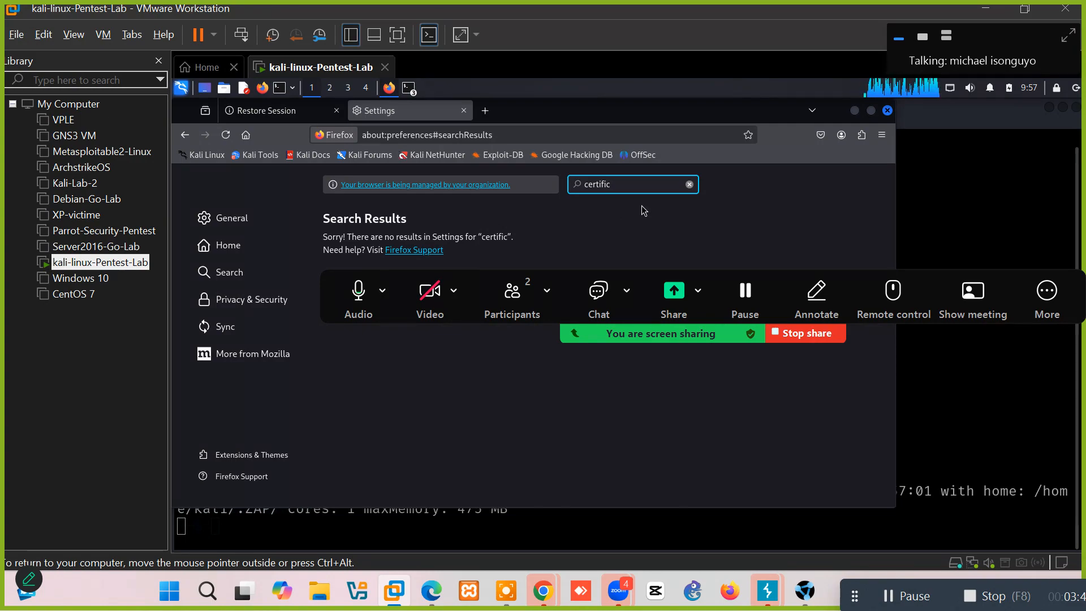
pyautogui.write('ate')
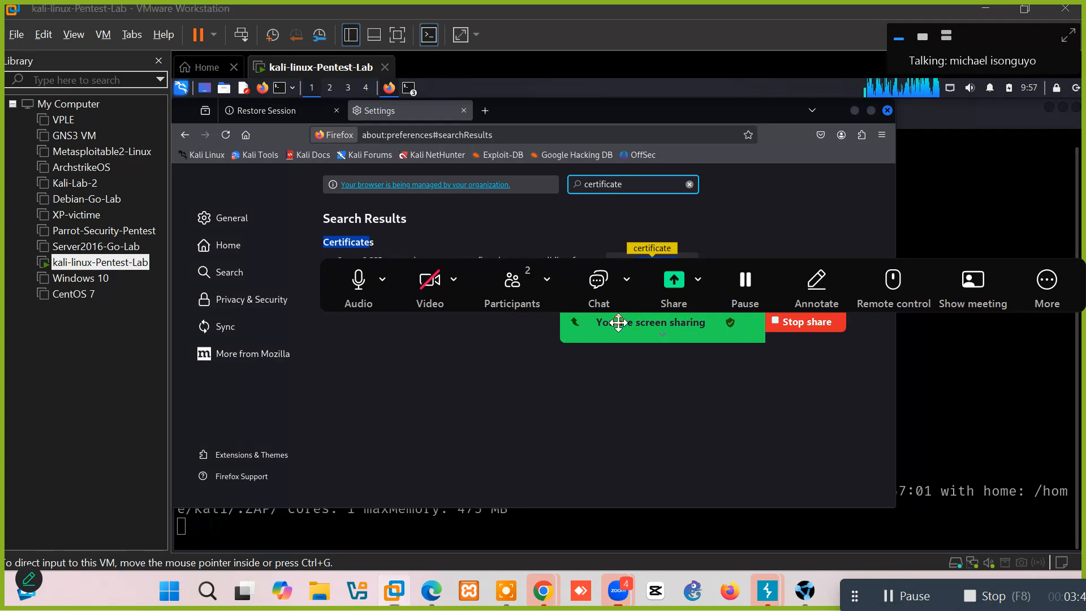
pyautogui.moveTo(622, 322); pyautogui.dragTo(637, 429)
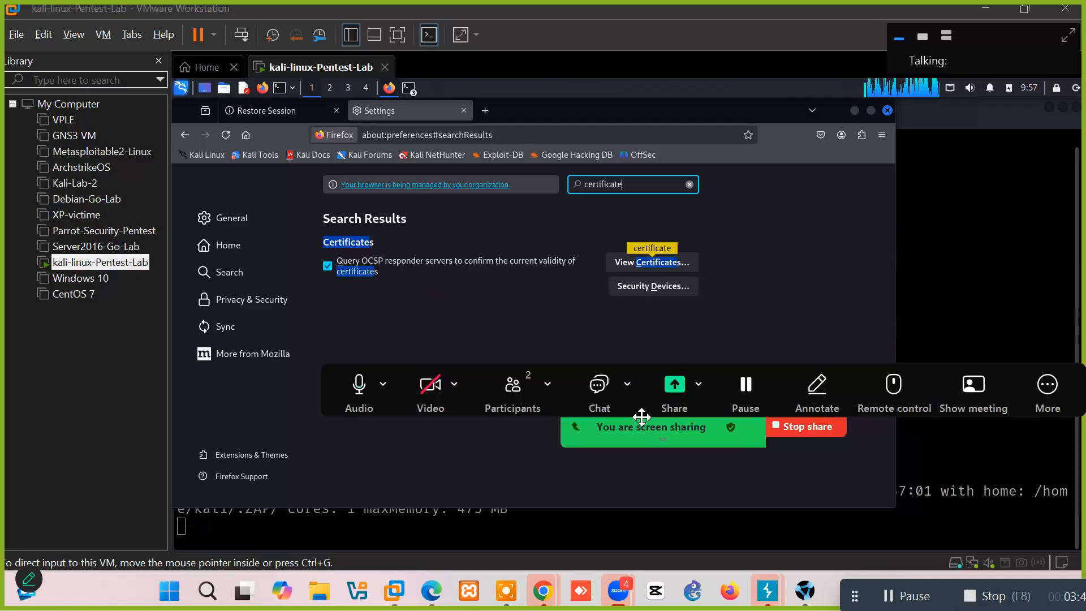
pyautogui.click(625, 268)
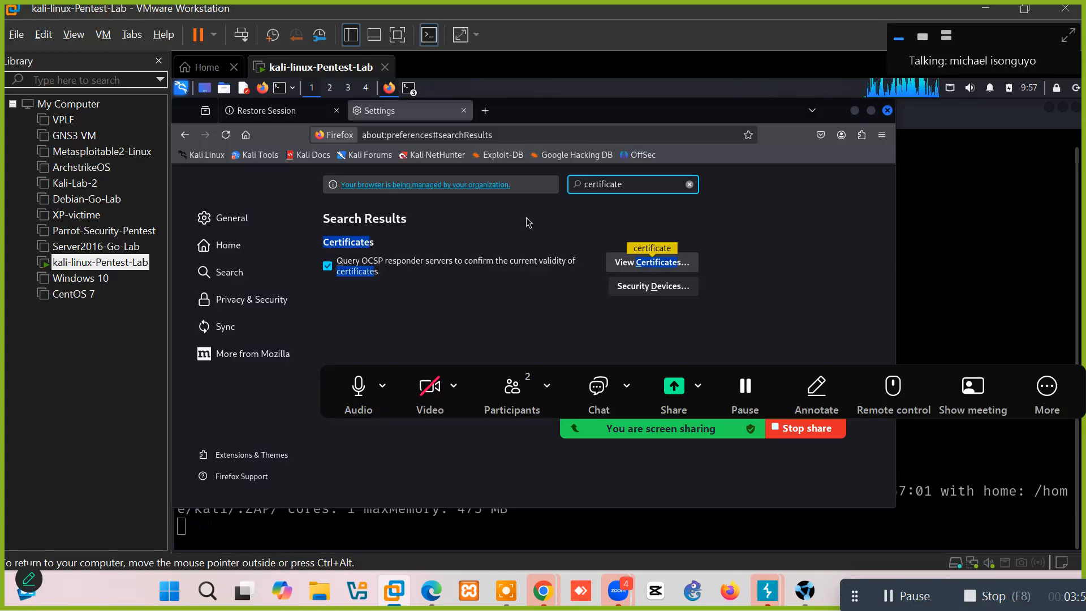
pyautogui.click(497, 238)
pyautogui.click(652, 262)
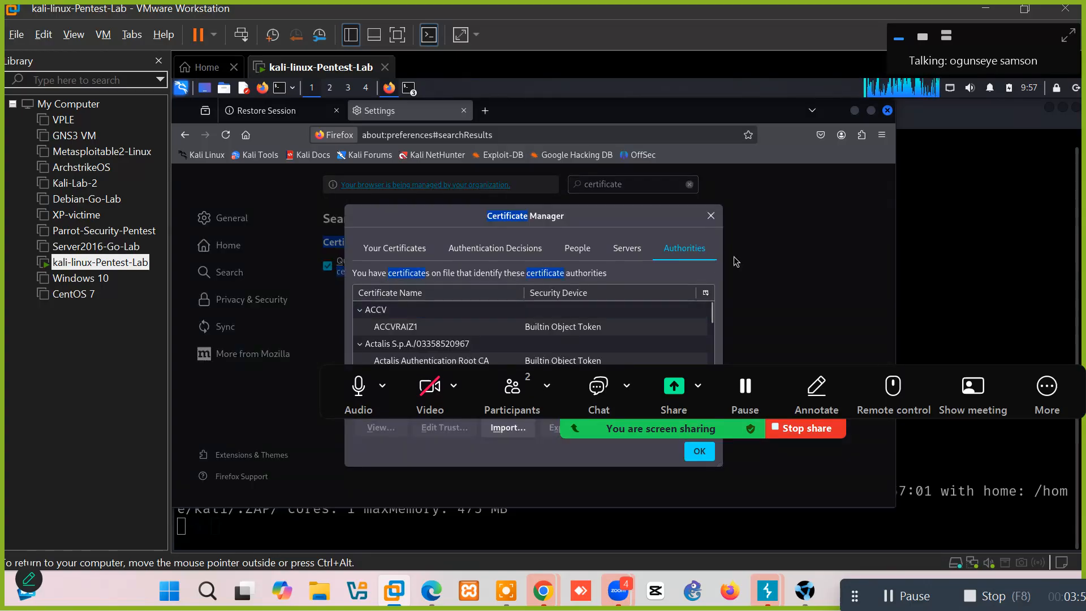
# Check ZAP's output in the kali terminal, then return to Firefox and close the Certificate Manager.
pyautogui.click(698, 431)
pyautogui.moveTo(698, 432); pyautogui.dragTo(694, 563)
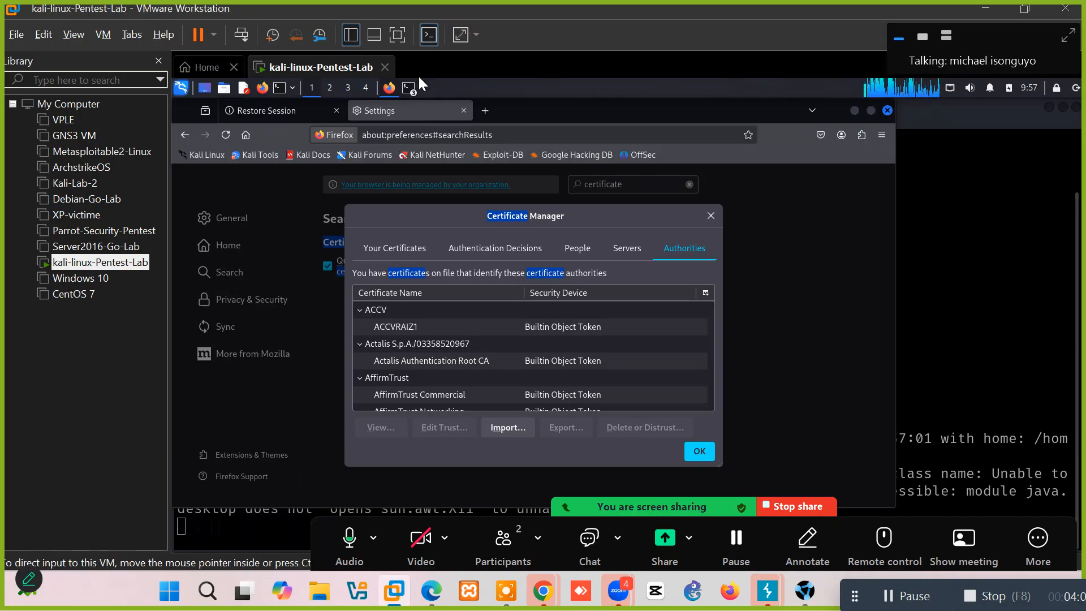
pyautogui.click(410, 88)
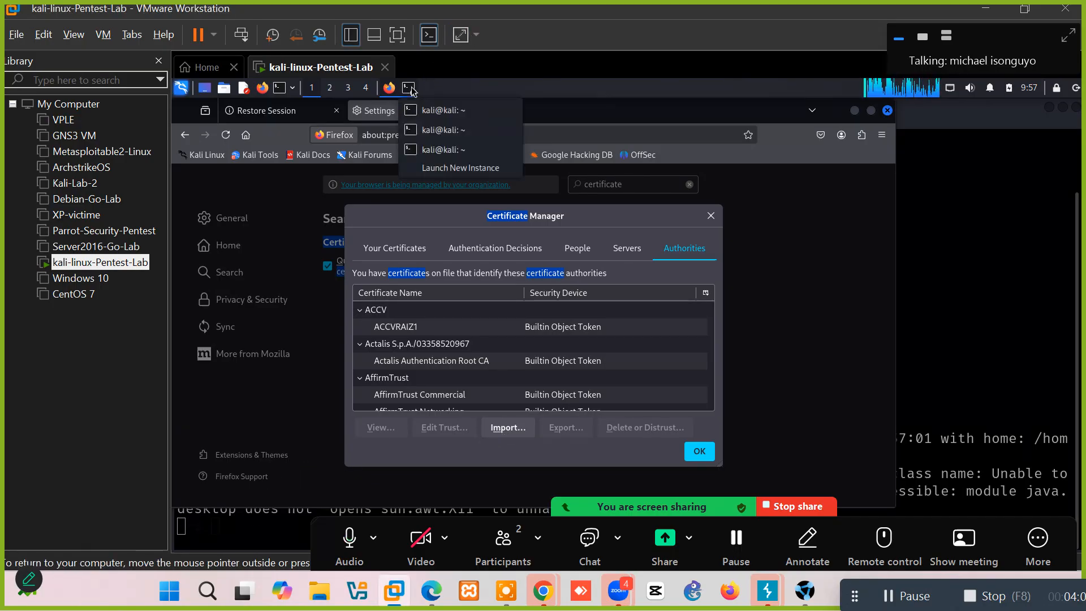
pyautogui.click(435, 128)
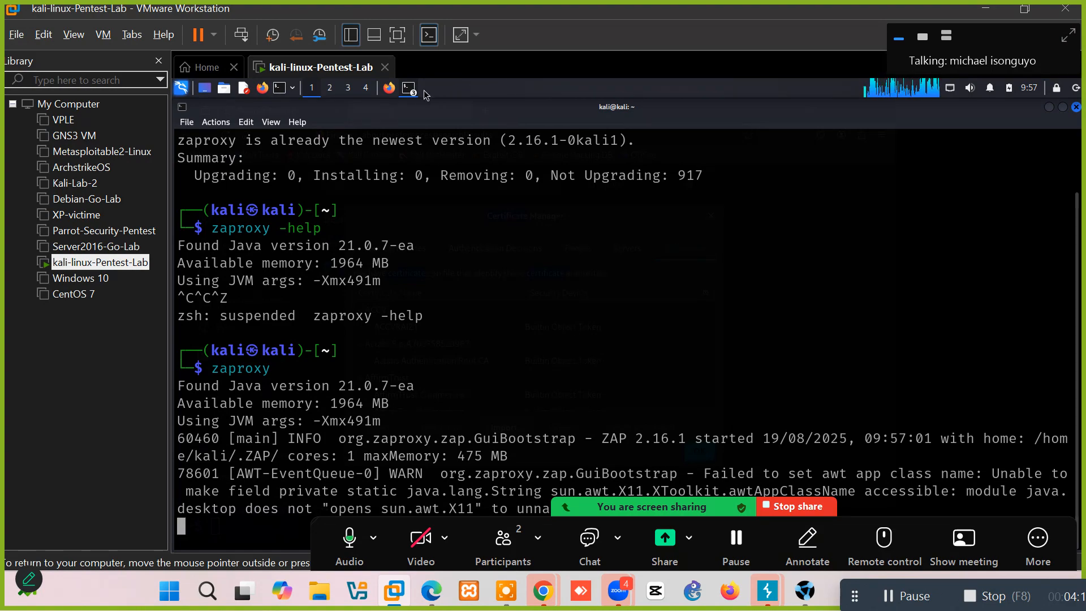
pyautogui.click(389, 90)
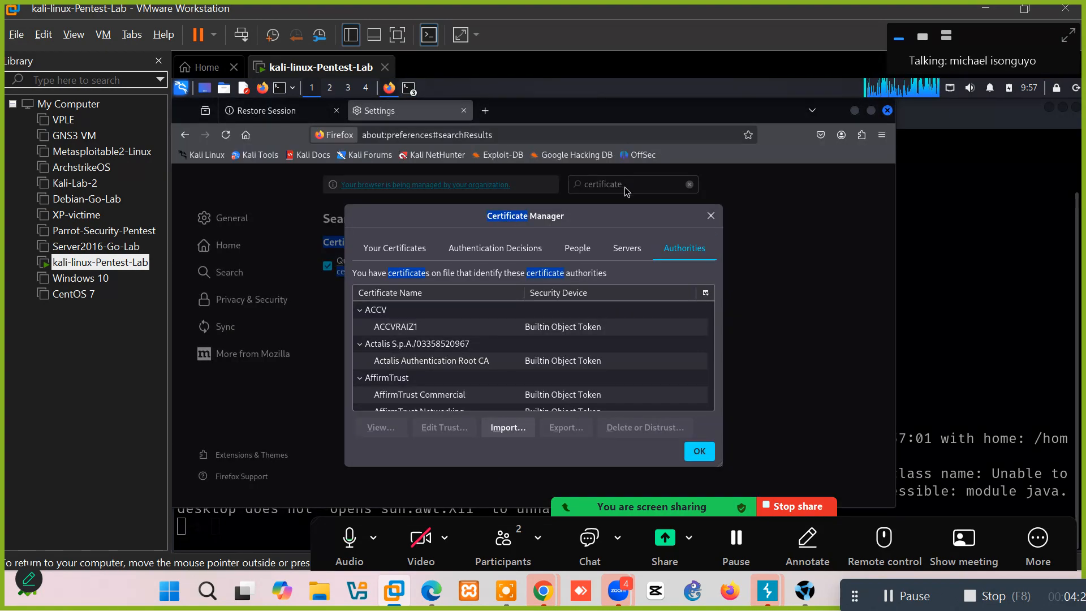
pyautogui.click(711, 216)
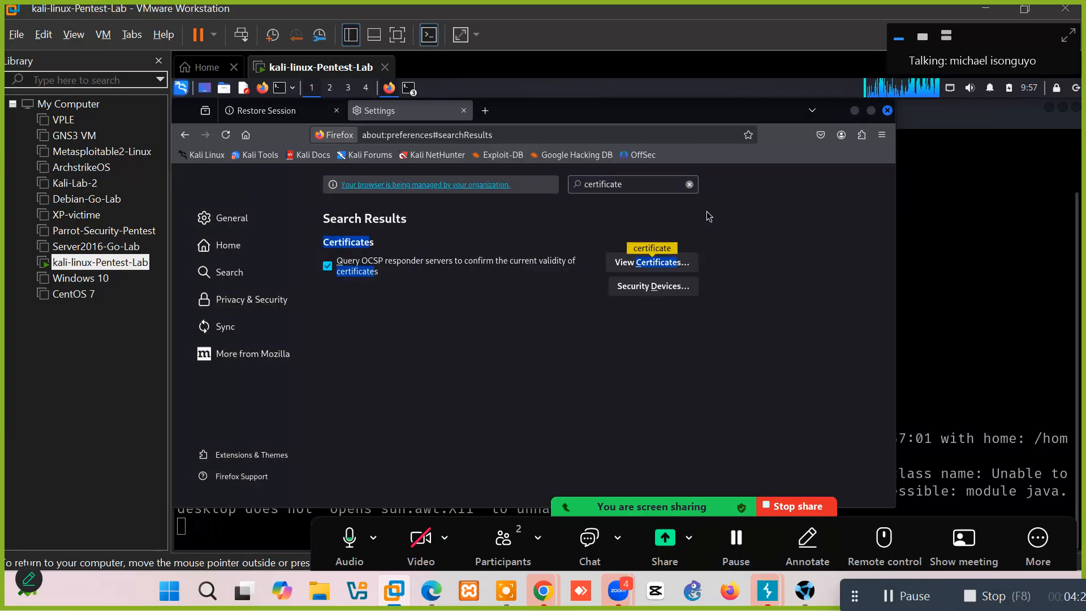
# Search Settings for 'network' and open the Network Settings Connection Settings dialog.
pyautogui.click(635, 190)
pyautogui.doubleClick(635, 190)
pyautogui.write('network')
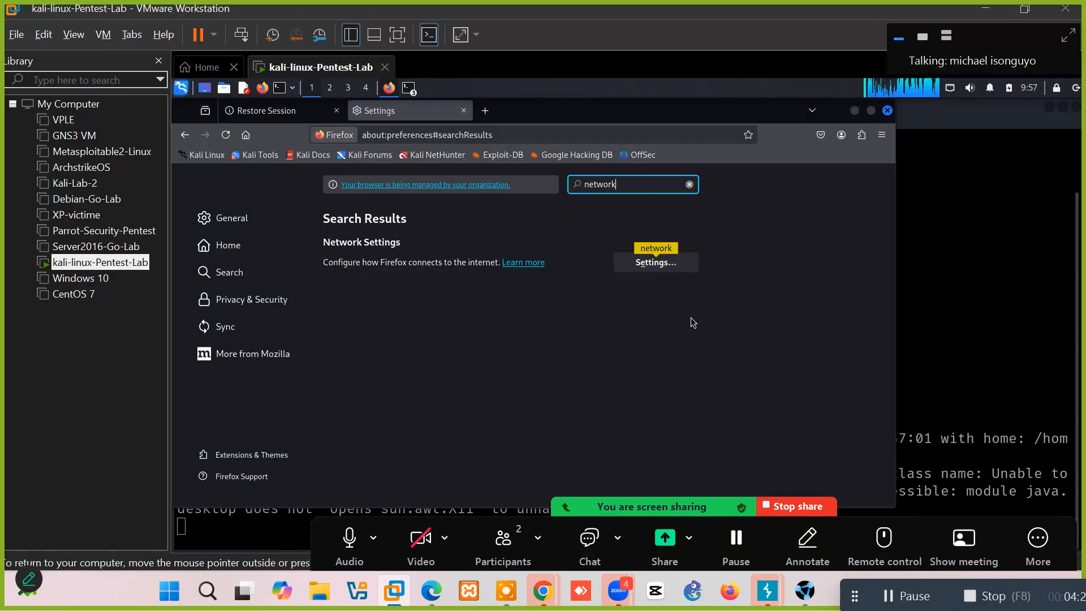
pyautogui.click(658, 266)
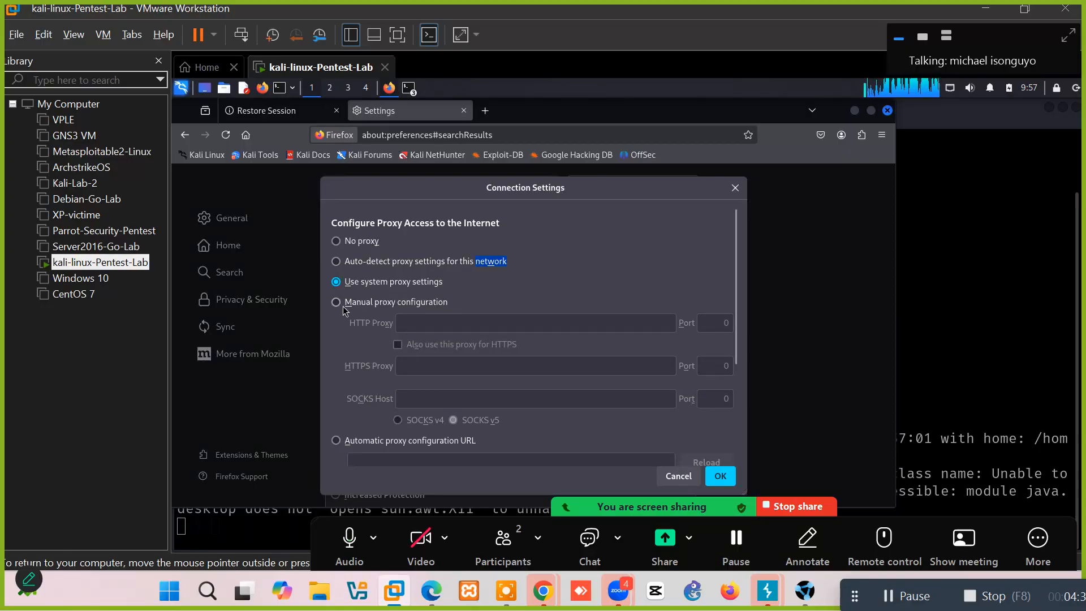
# Switch to manual proxy configuration with HTTP Proxy 127.0.0.1 on port 8081.
pyautogui.click(334, 304)
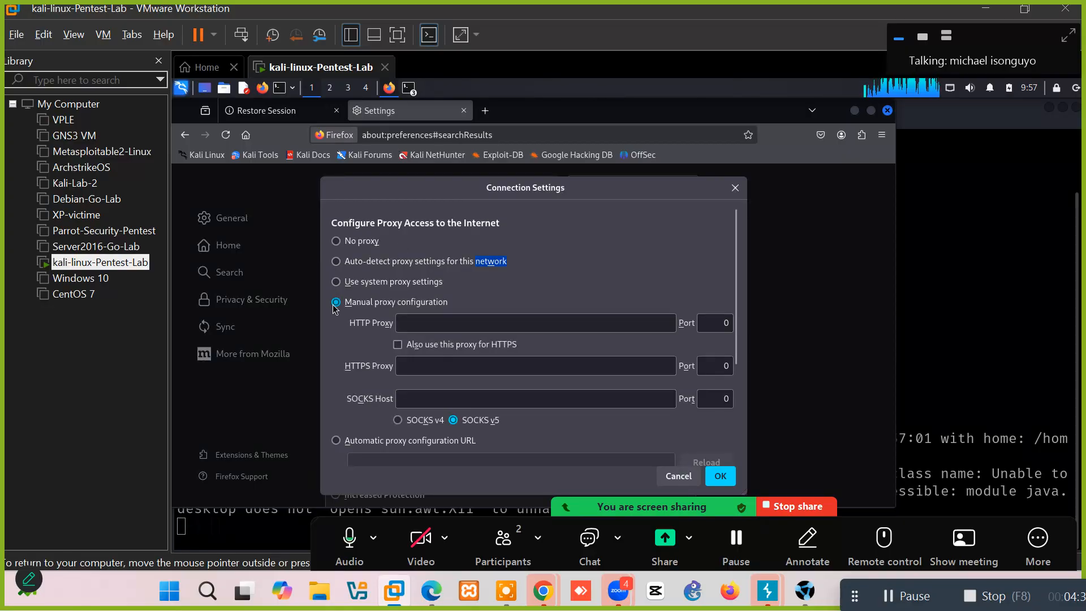
pyautogui.click(507, 323)
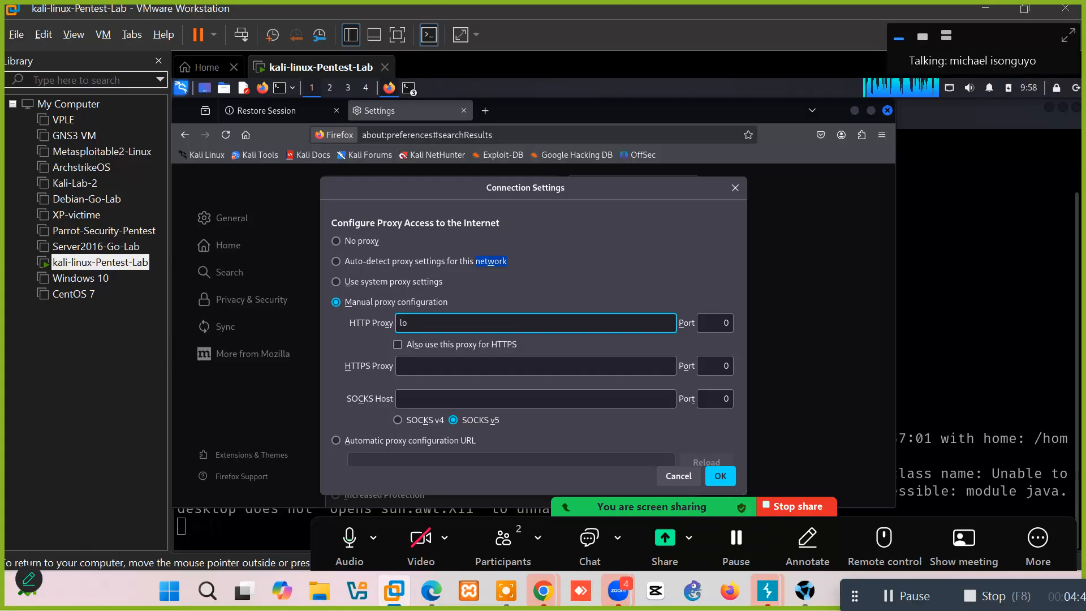
pyautogui.write('127.0.0.1')
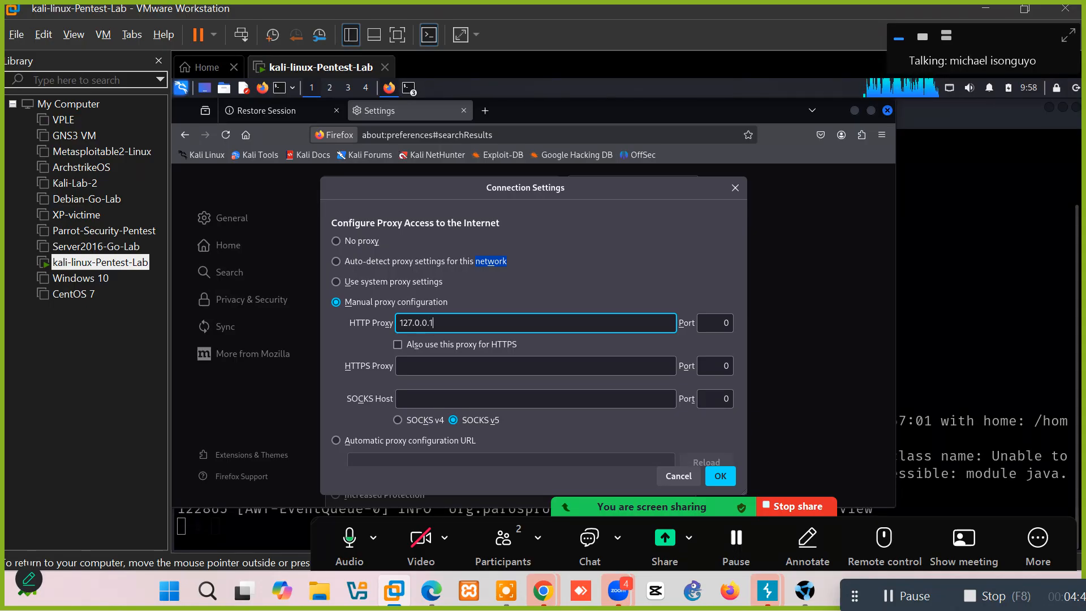
pyautogui.doubleClick(721, 326)
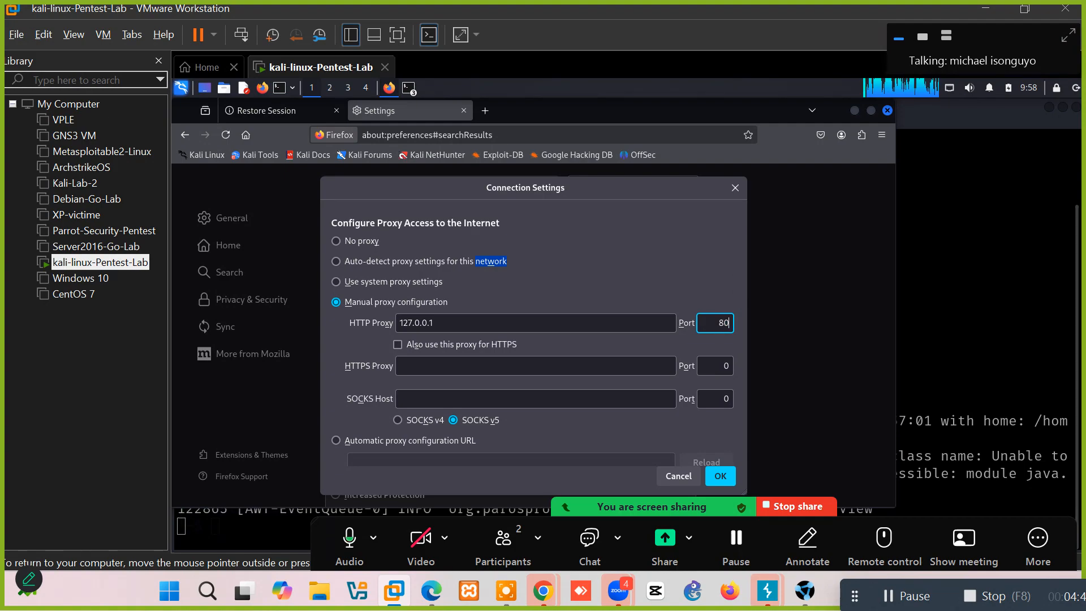
pyautogui.write('8081')
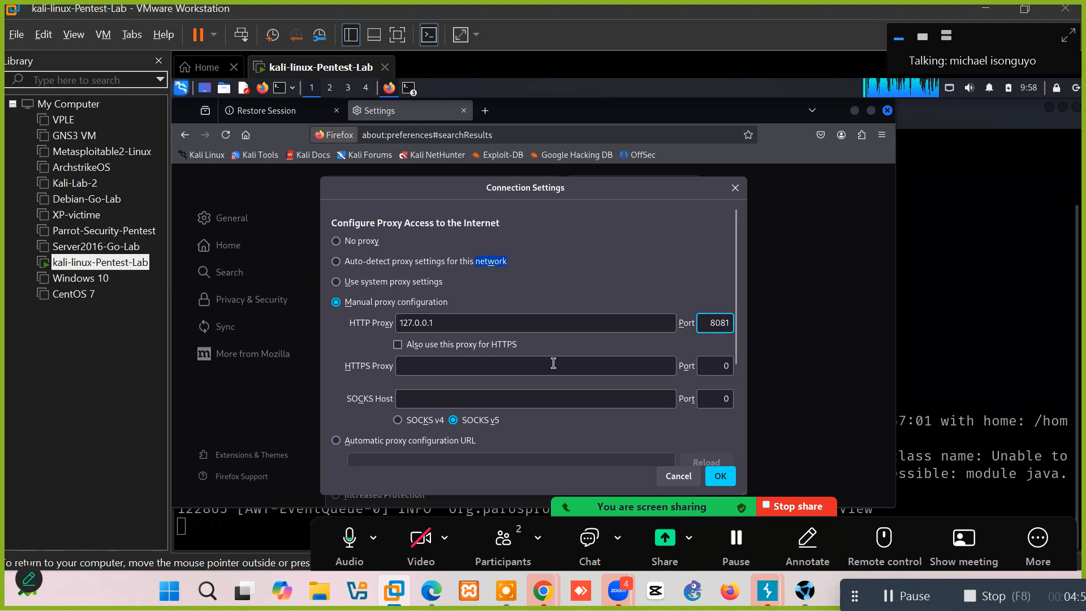
pyautogui.click(553, 363)
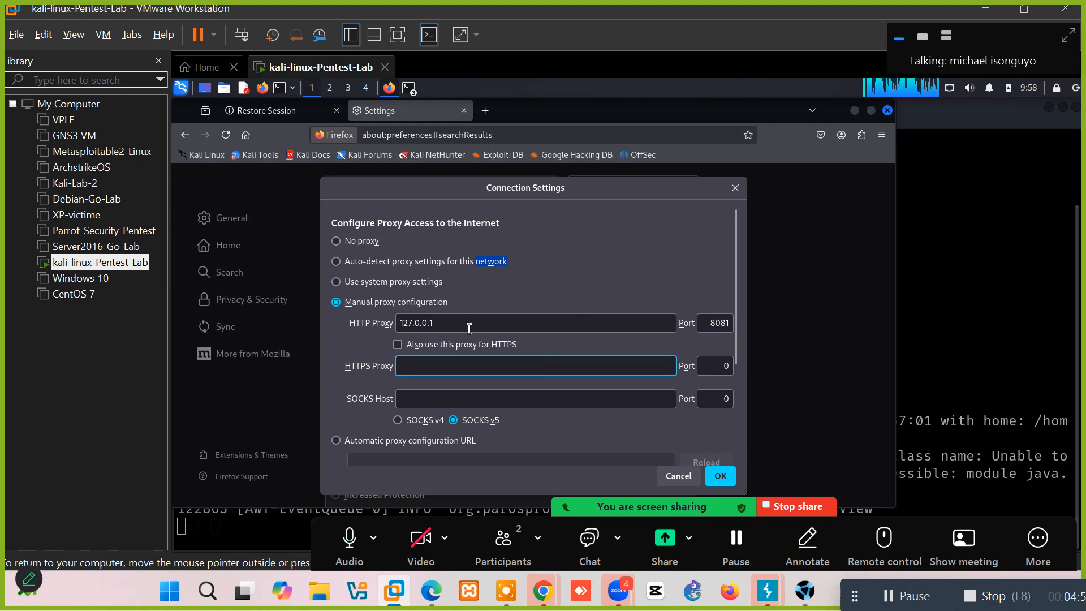
# Set HTTPS Proxy to 127.0.0.1 port 8081 and change the SOCKS port from 0 to 8081.
pyautogui.tripleClick(450, 321)
pyautogui.hotkey('ctrl', 'c')
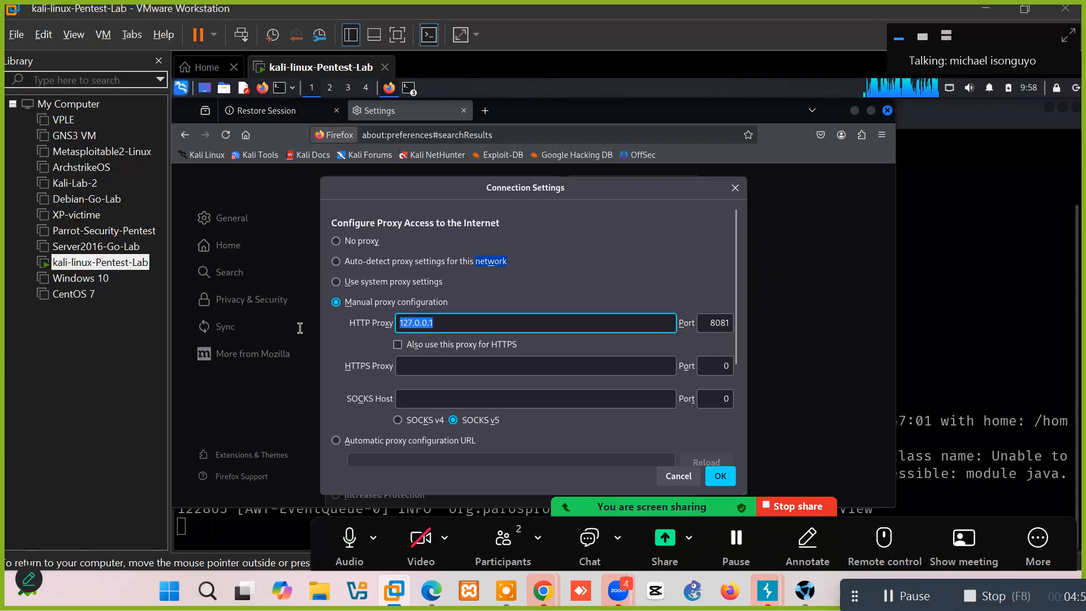
pyautogui.click(437, 375)
pyautogui.hotkey('ctrl', 'v')
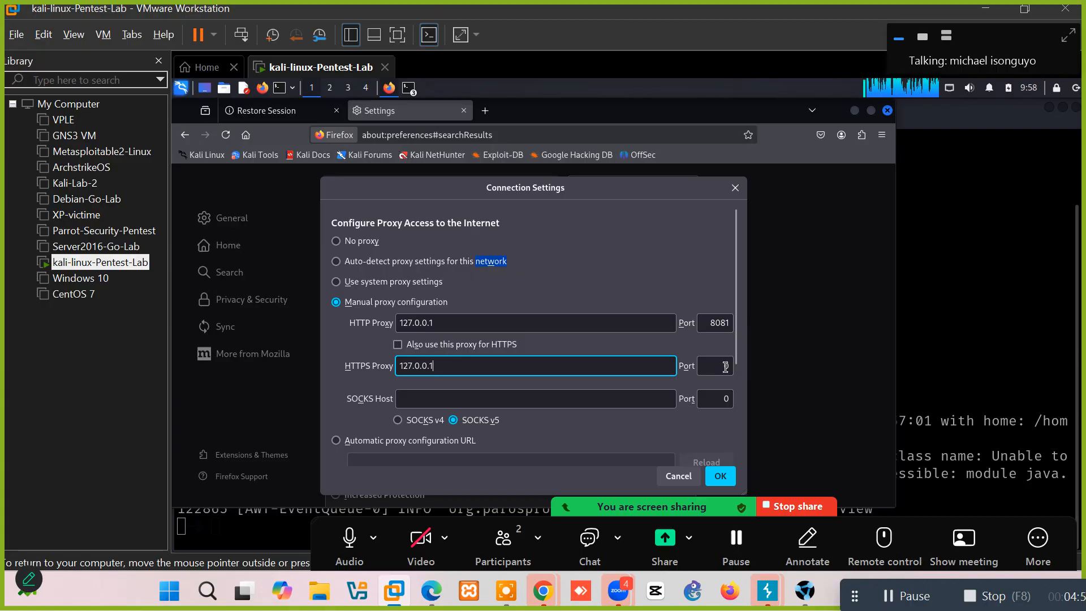
pyautogui.click(726, 367)
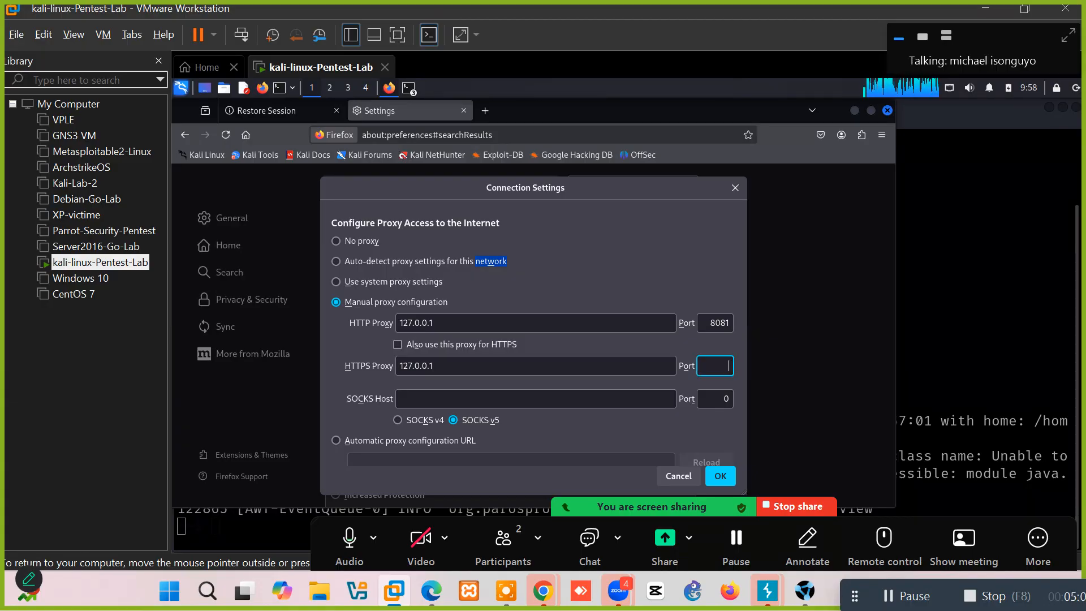
pyautogui.write('8081')
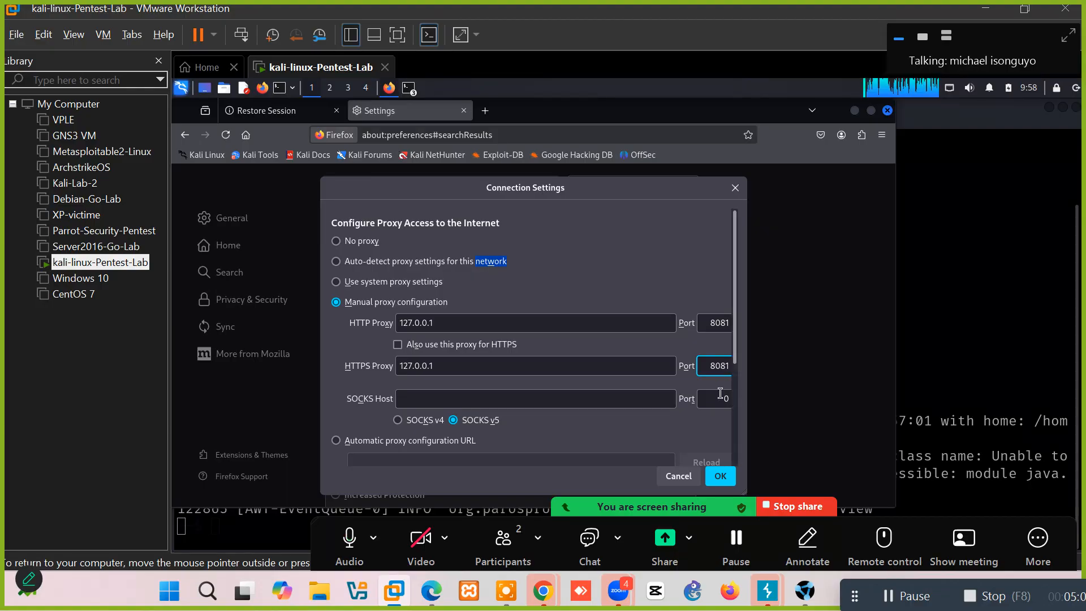
pyautogui.doubleClick(720, 394)
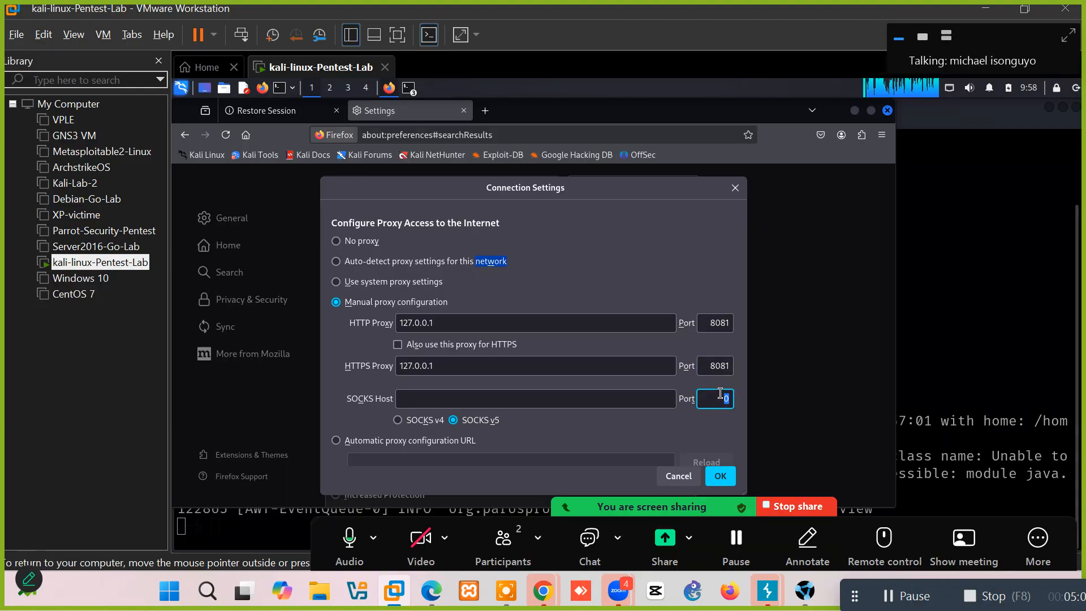
pyautogui.write('8081')
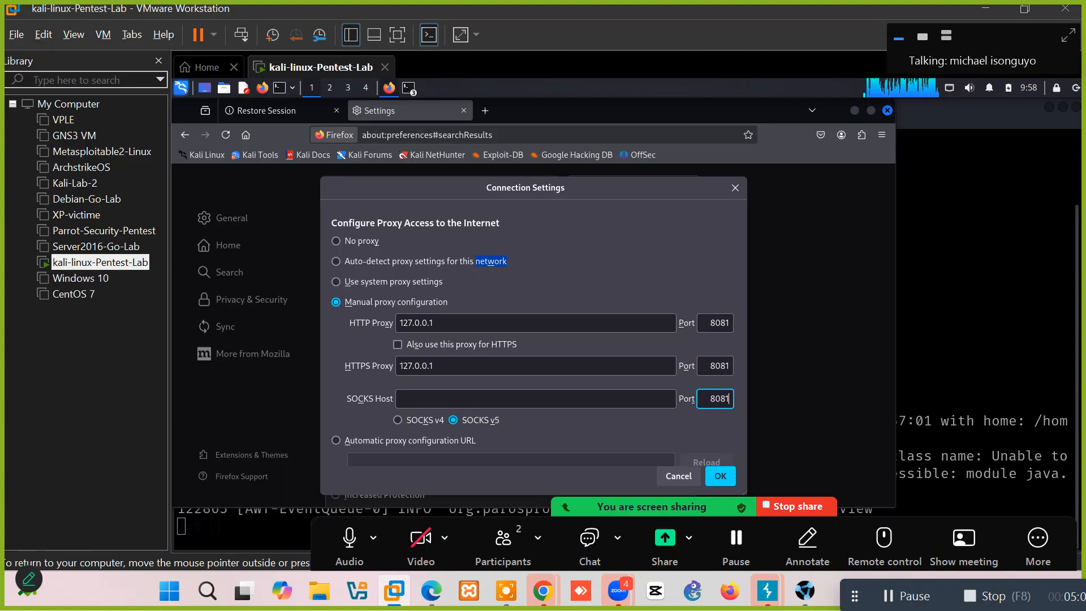
pyautogui.click(624, 402)
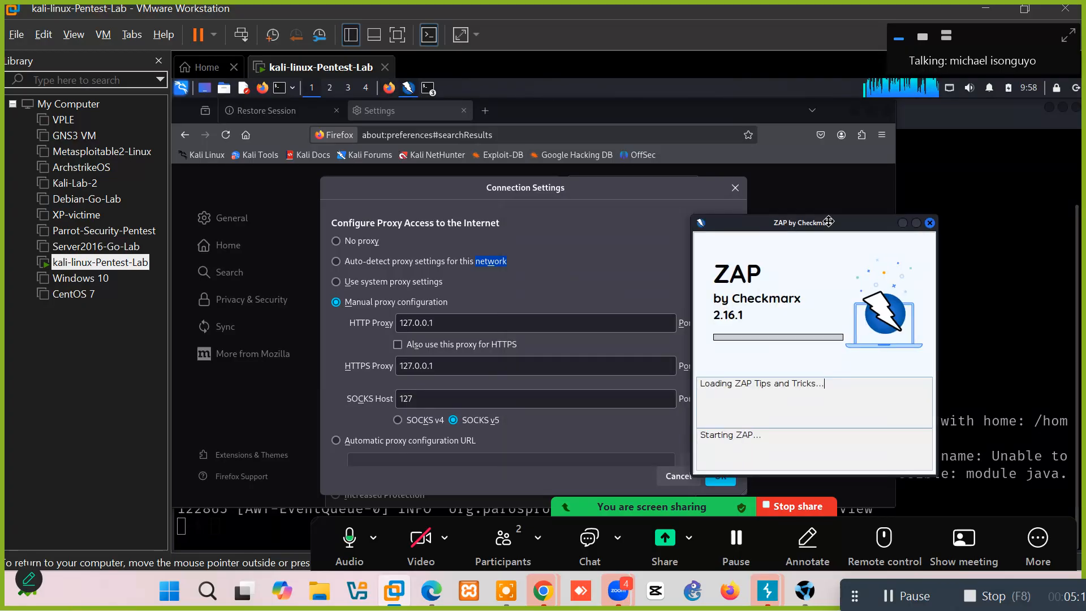
# Complete the SOCKS host as 127.0.01 and keep SOCKS v5 selected.
pyautogui.click(480, 396)
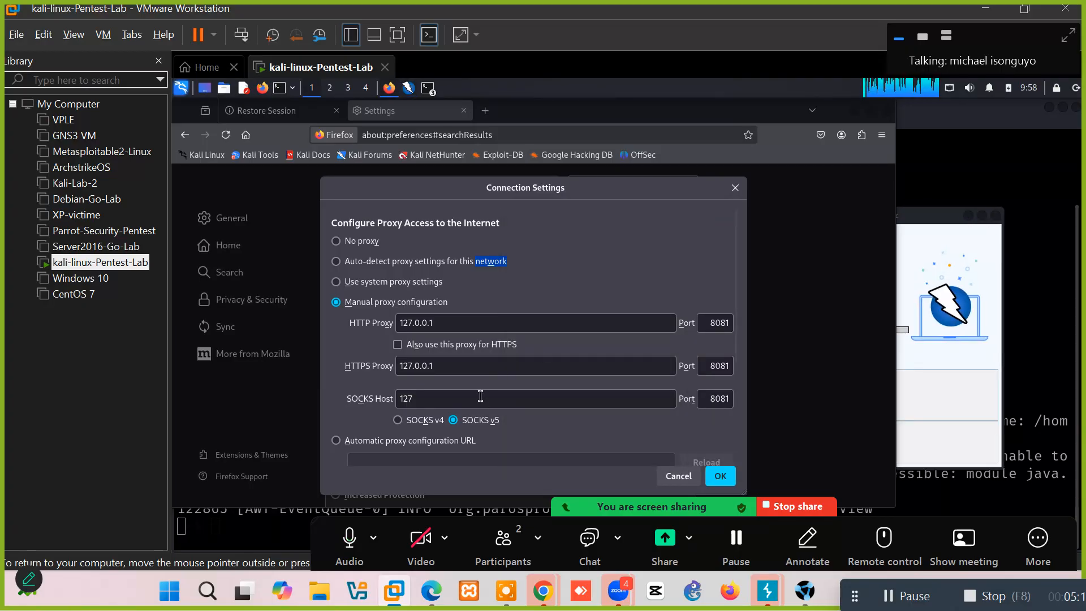
pyautogui.write('.0.01')
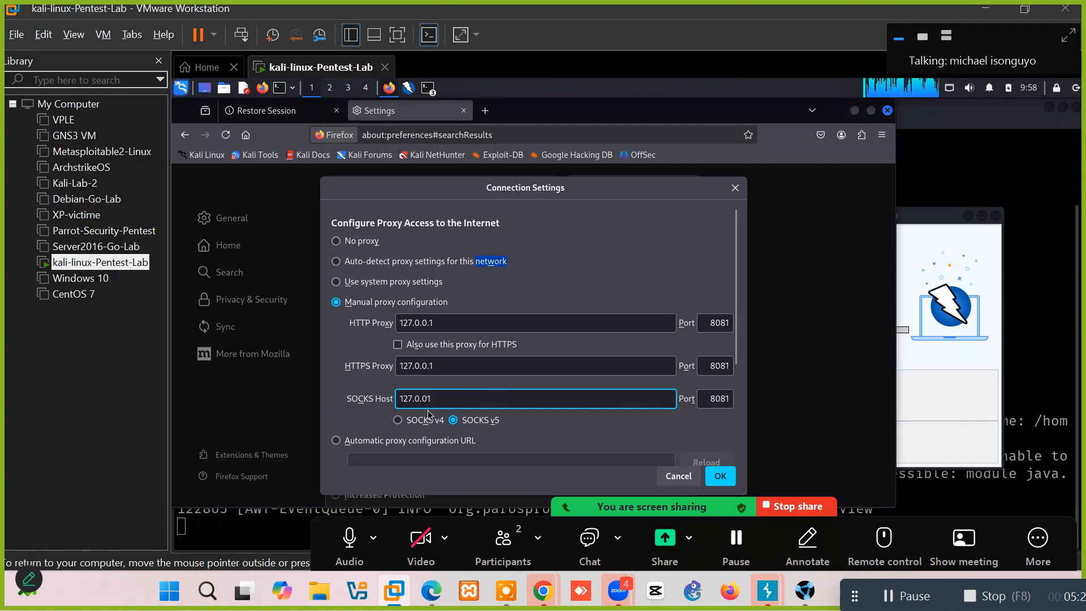
pyautogui.click(399, 346)
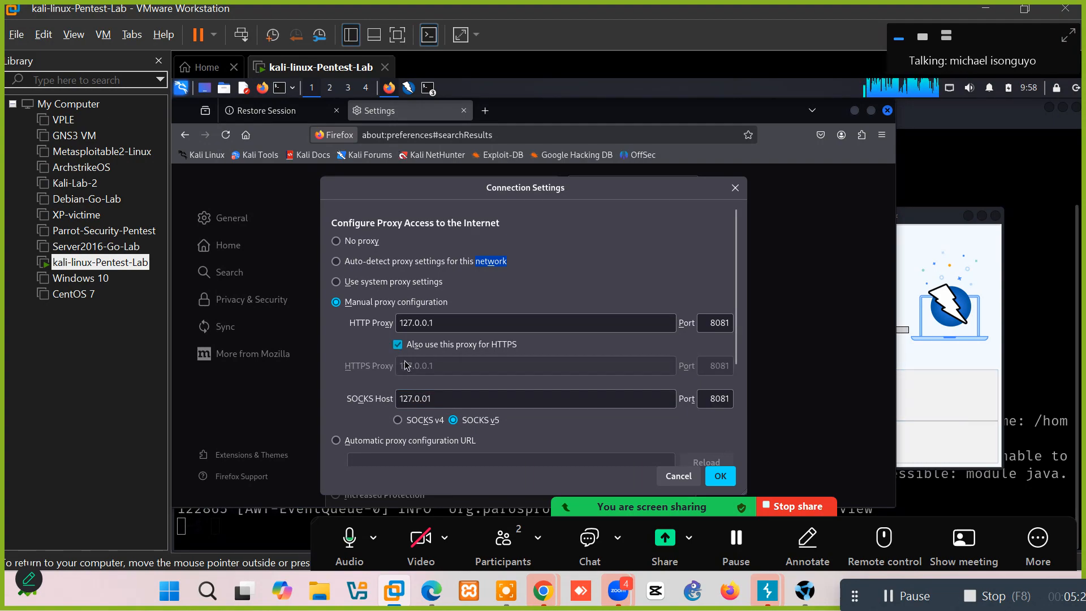
pyautogui.click(399, 422)
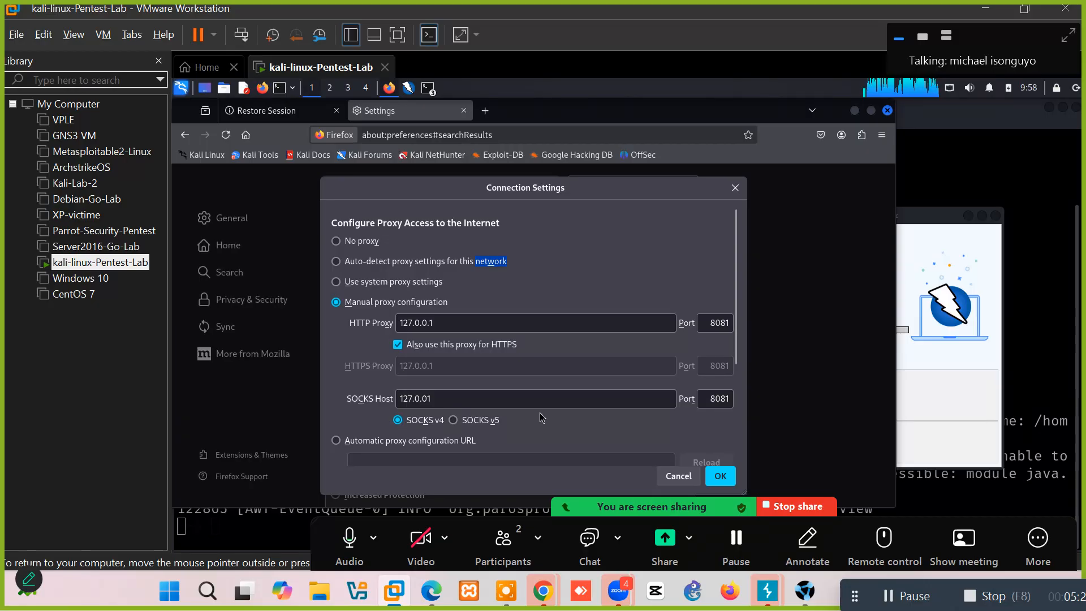
pyautogui.click(454, 421)
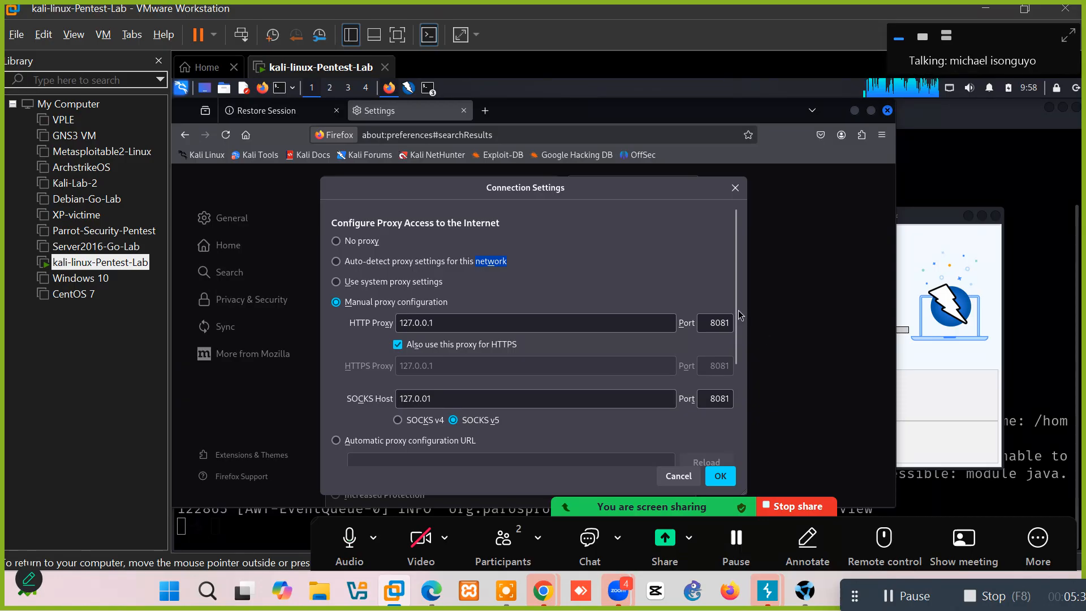
# Leave 'Also use this proxy for HTTPS' unticked and save the manual proxy settings.
pyautogui.moveTo(734, 321); pyautogui.dragTo(750, 431)
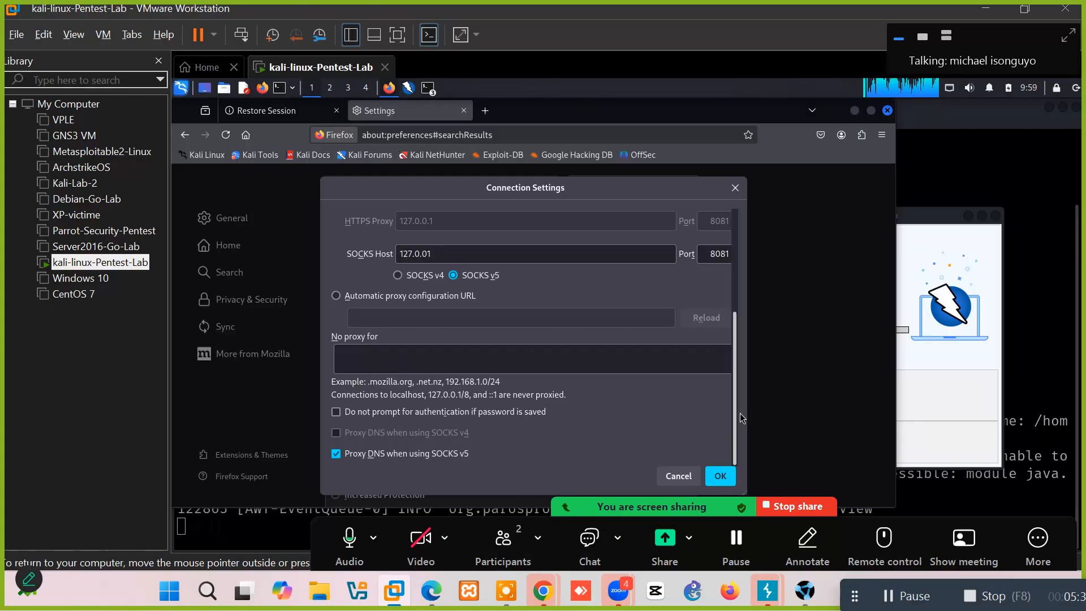
pyautogui.moveTo(737, 297); pyautogui.dragTo(734, 255)
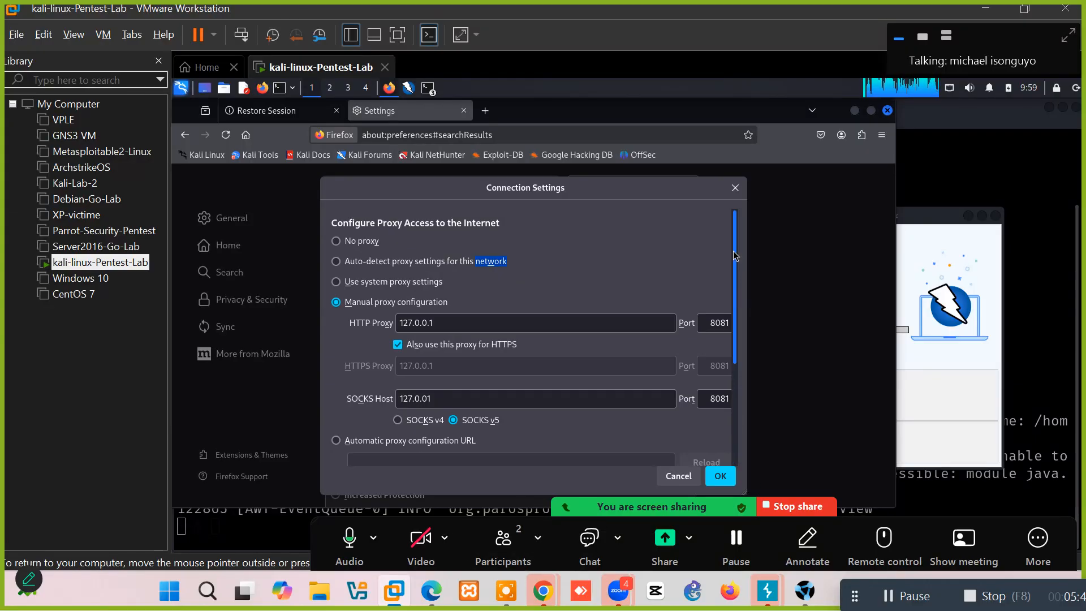
pyautogui.scroll(-3, 734, 339)
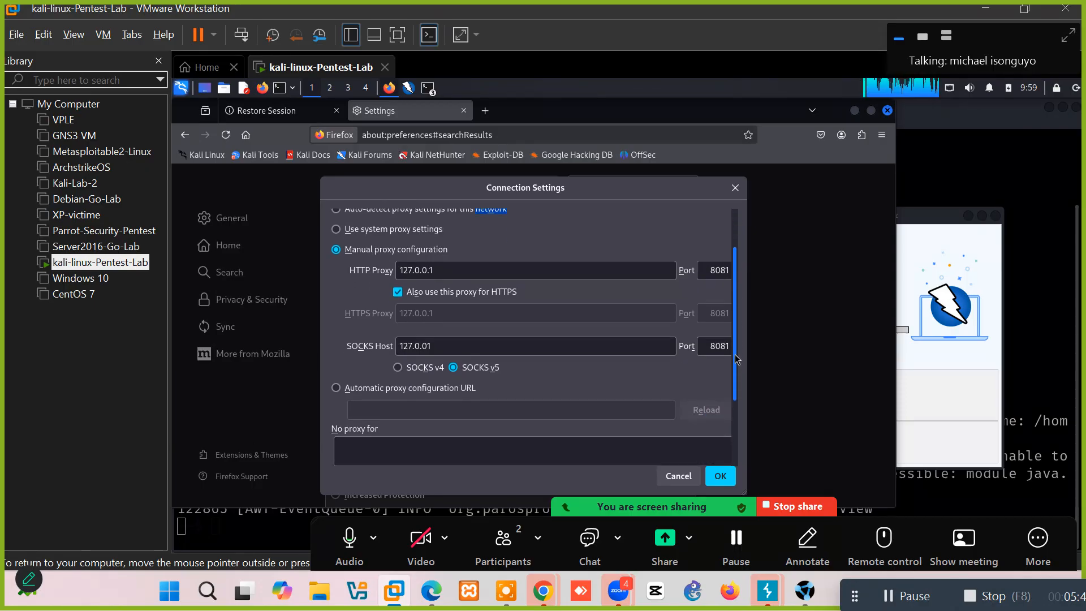
pyautogui.scroll(-4, 733, 390)
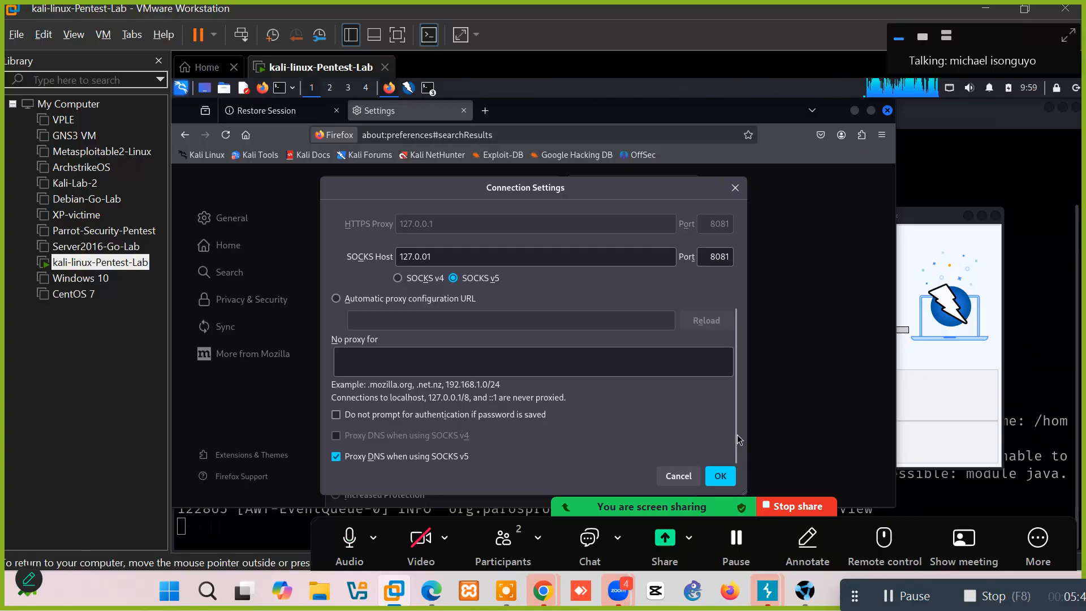
pyautogui.moveTo(735, 434); pyautogui.dragTo(560, 356)
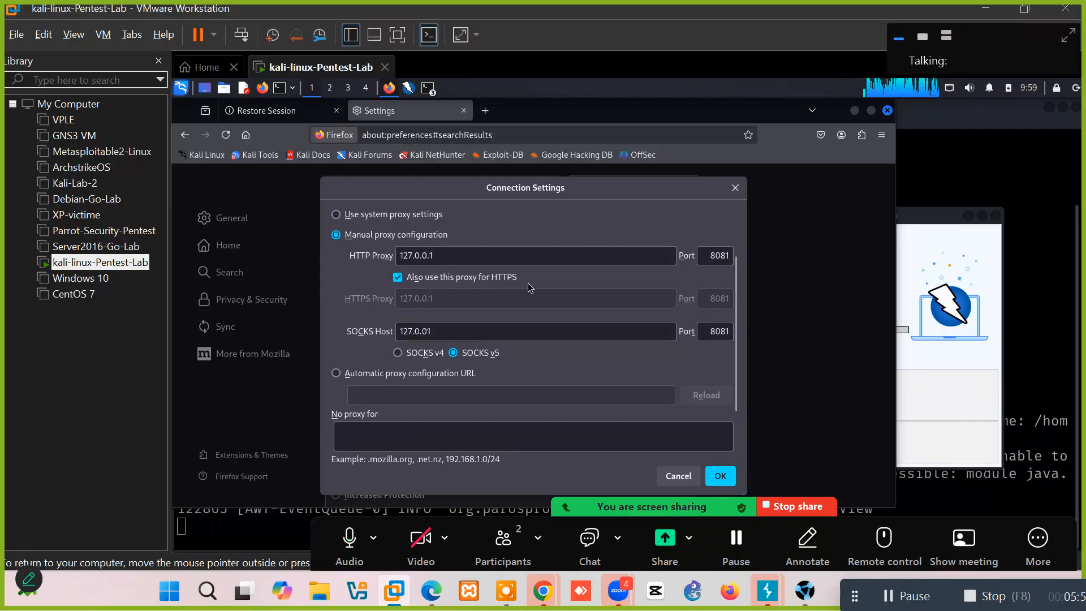
pyautogui.click(398, 277)
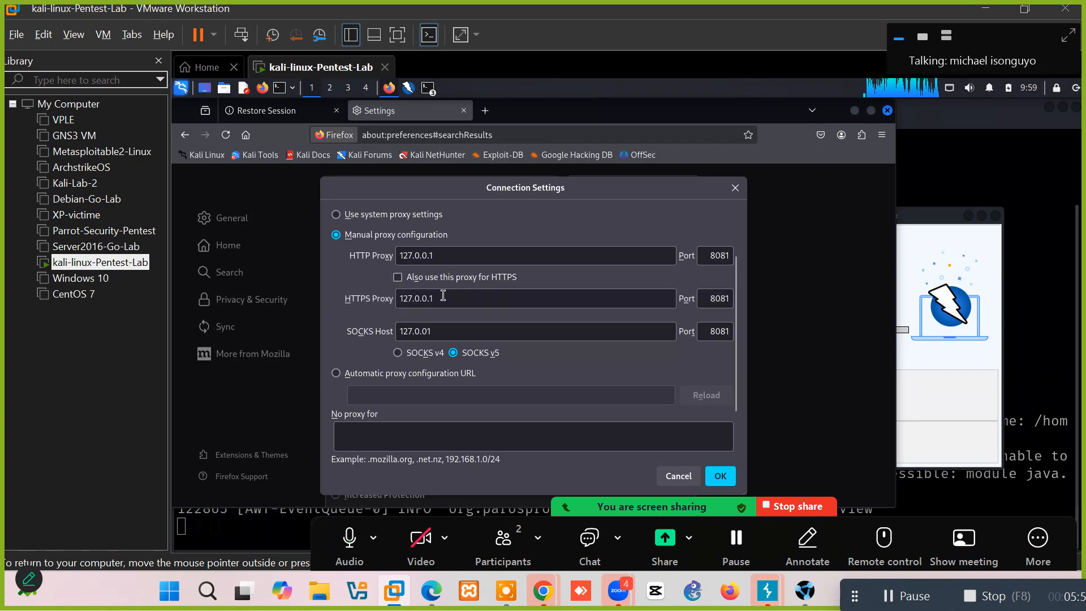
pyautogui.click(720, 476)
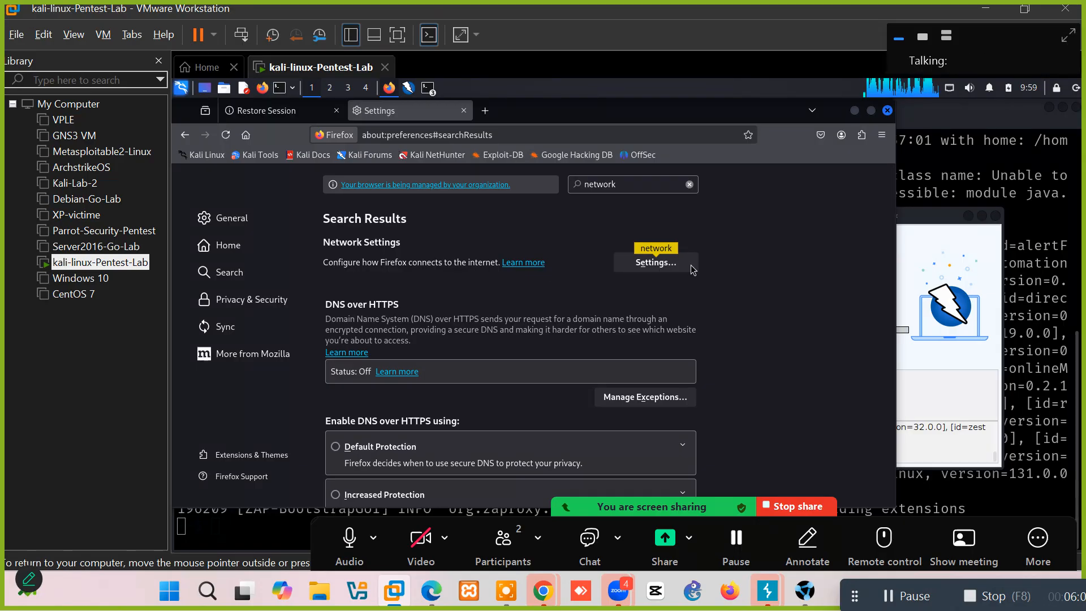
# Search Settings for 'certificate' and open Certificate Manager on the Authorities tab.
pyautogui.click(639, 191)
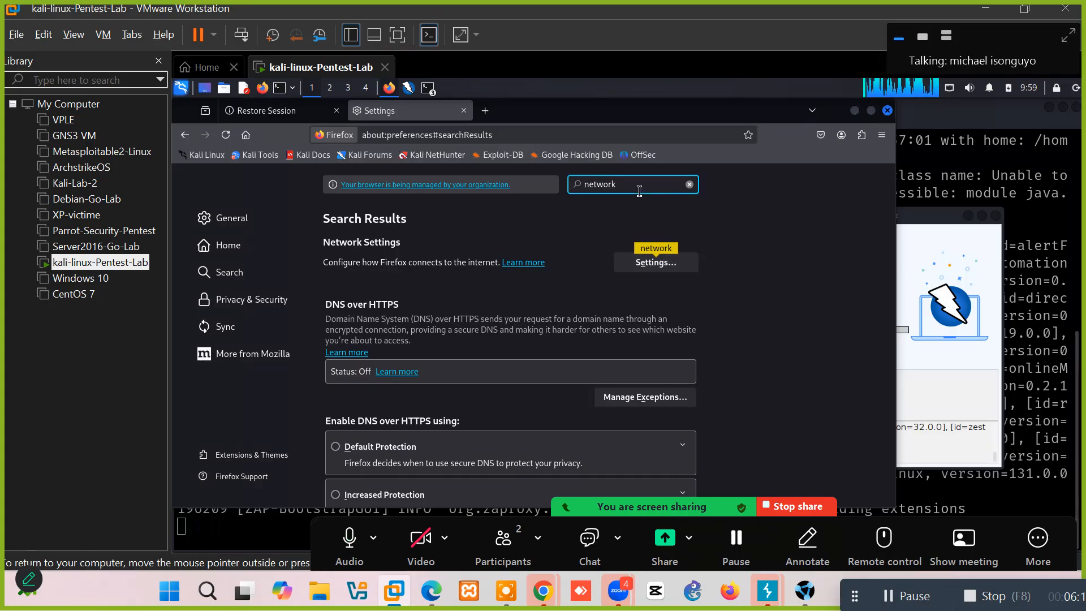
pyautogui.doubleClick(631, 186)
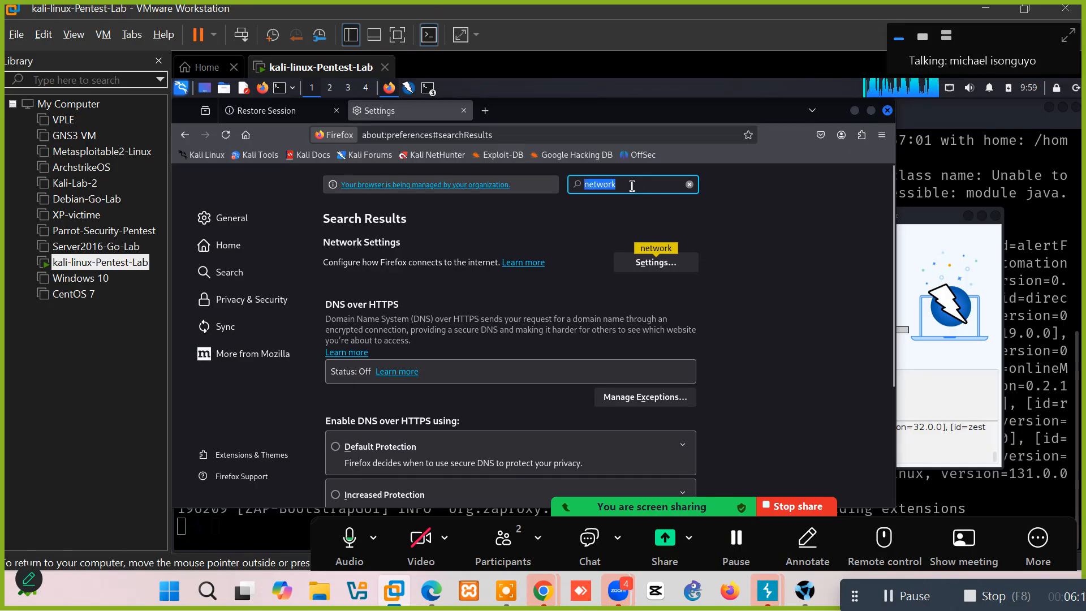
pyautogui.write('cert')
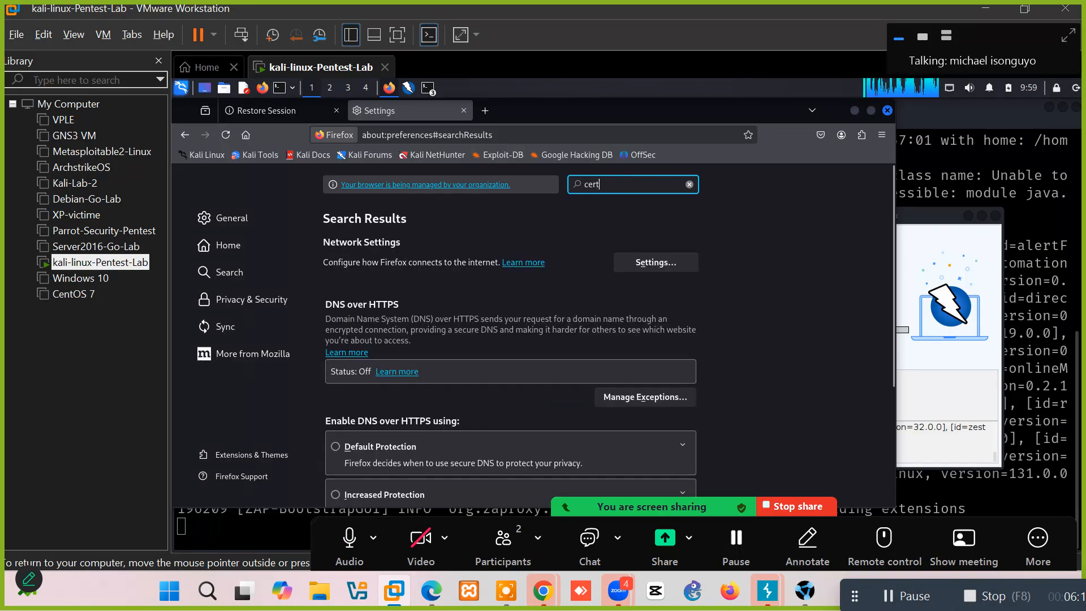
pyautogui.write('ifi')
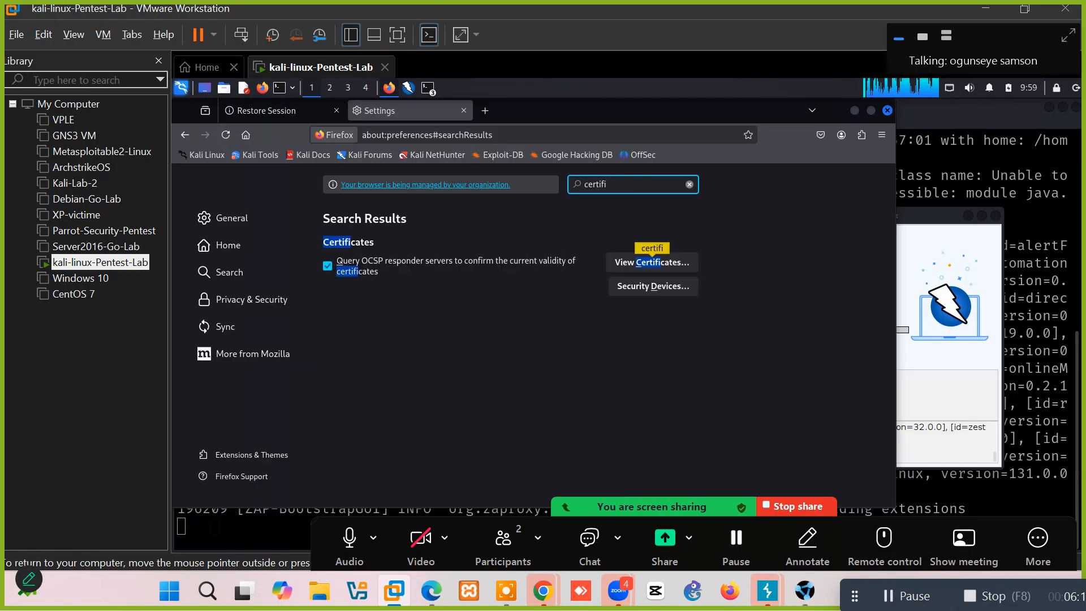
pyautogui.write('cate')
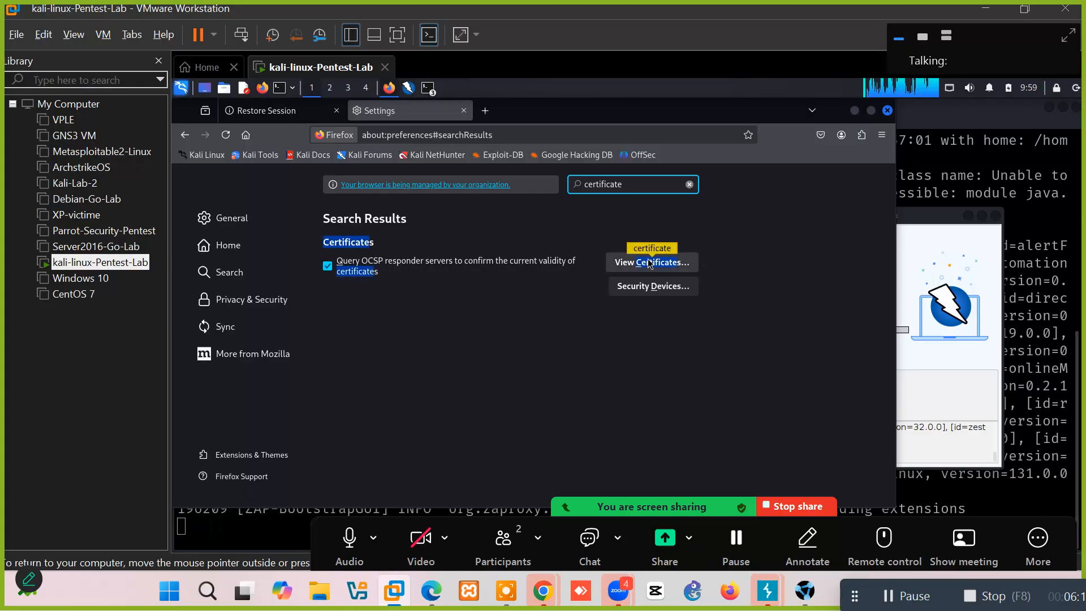
pyautogui.click(649, 264)
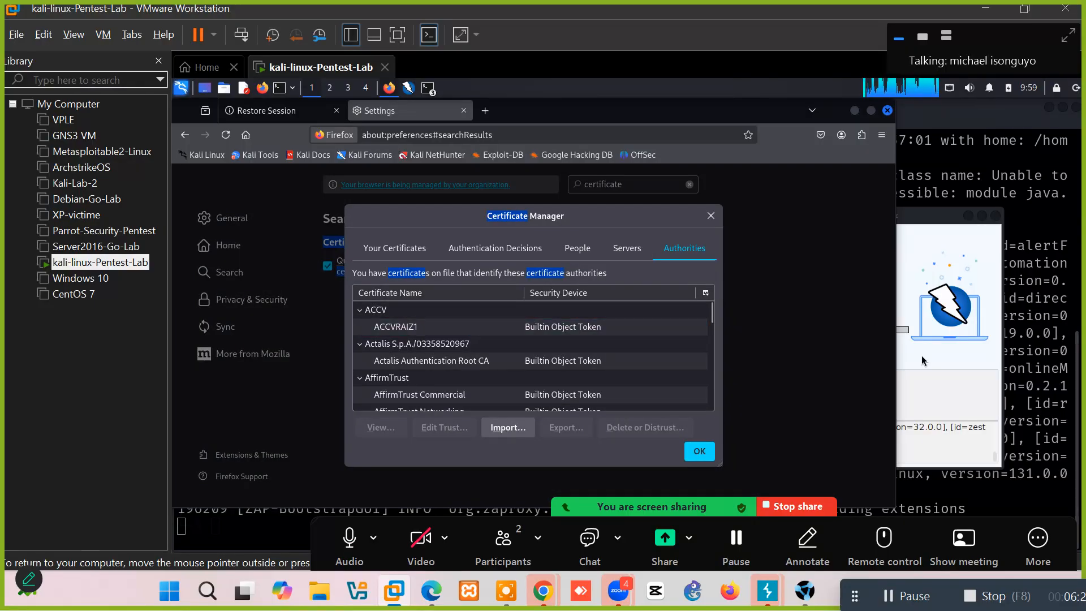
pyautogui.click(938, 277)
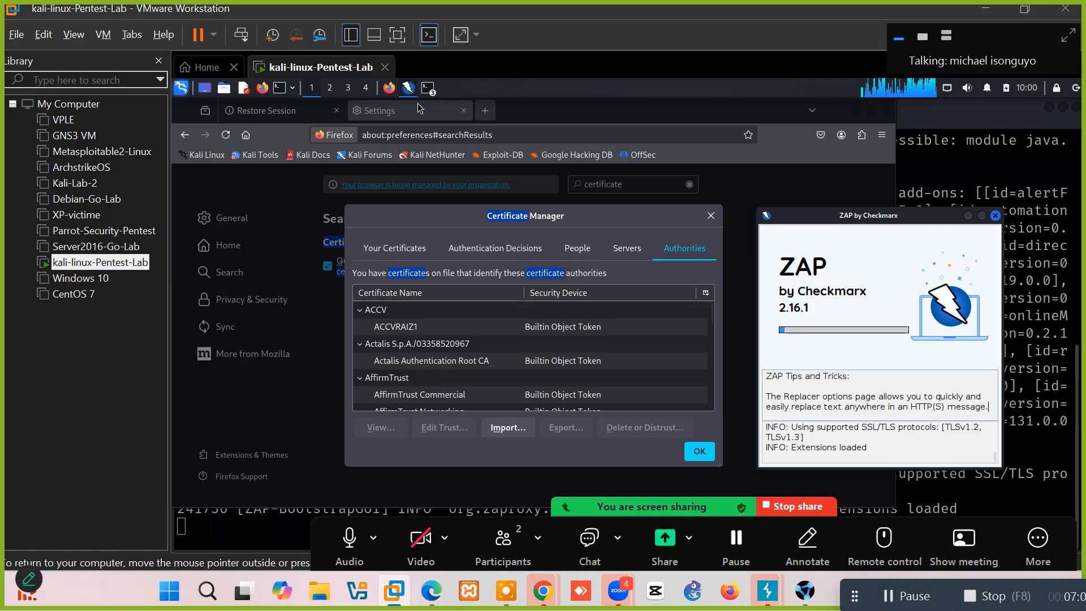
# Close Certificate Manager, enable 'Also use this proxy for HTTPS' in Connection Settings and save.
pyautogui.click(710, 216)
pyautogui.doubleClick(653, 186)
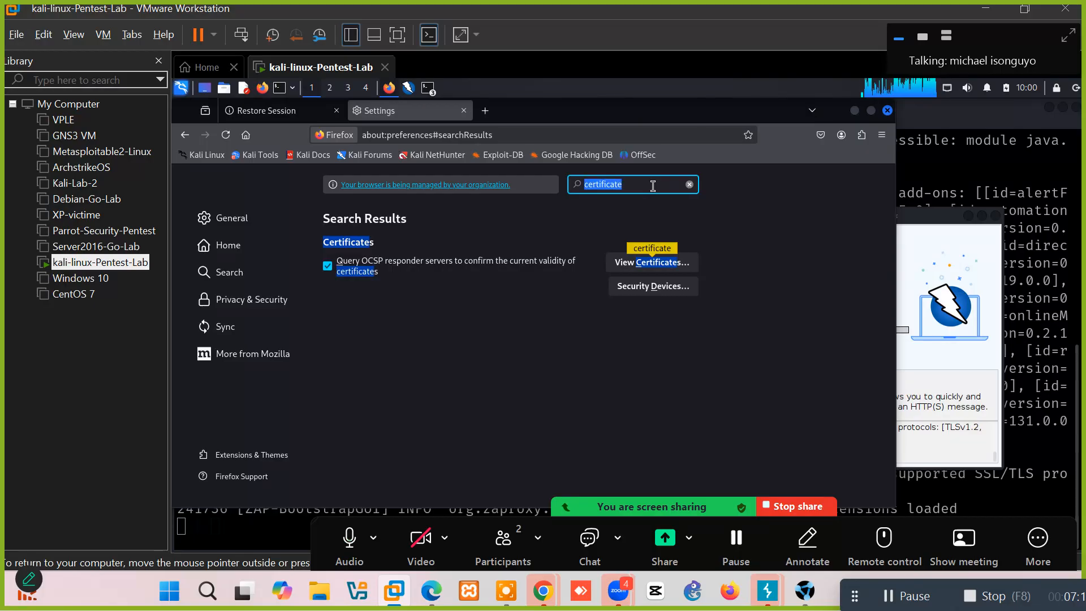
pyautogui.write('network')
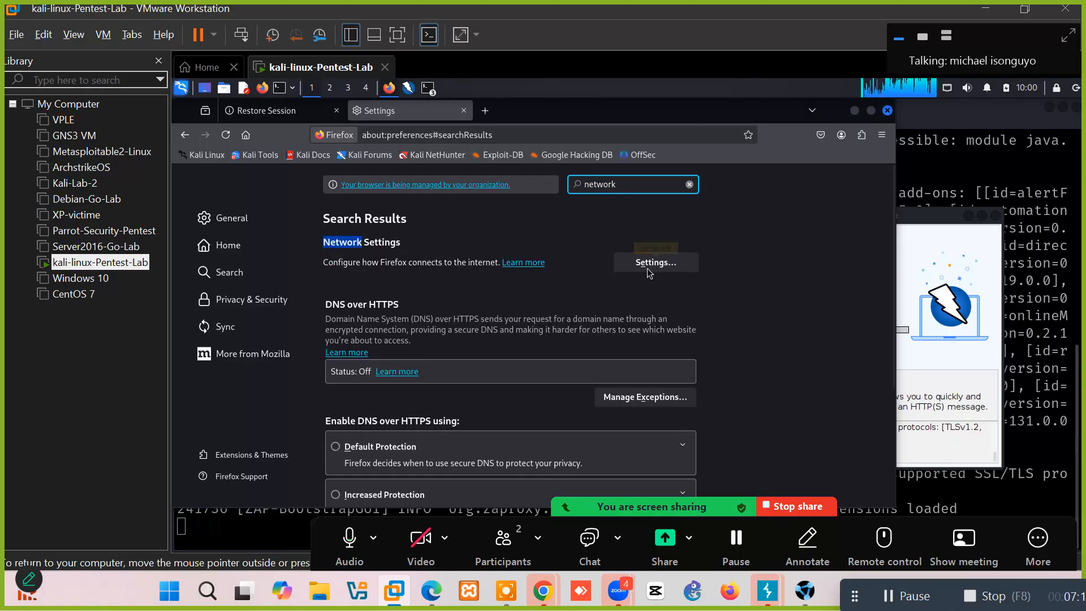
pyautogui.click(647, 263)
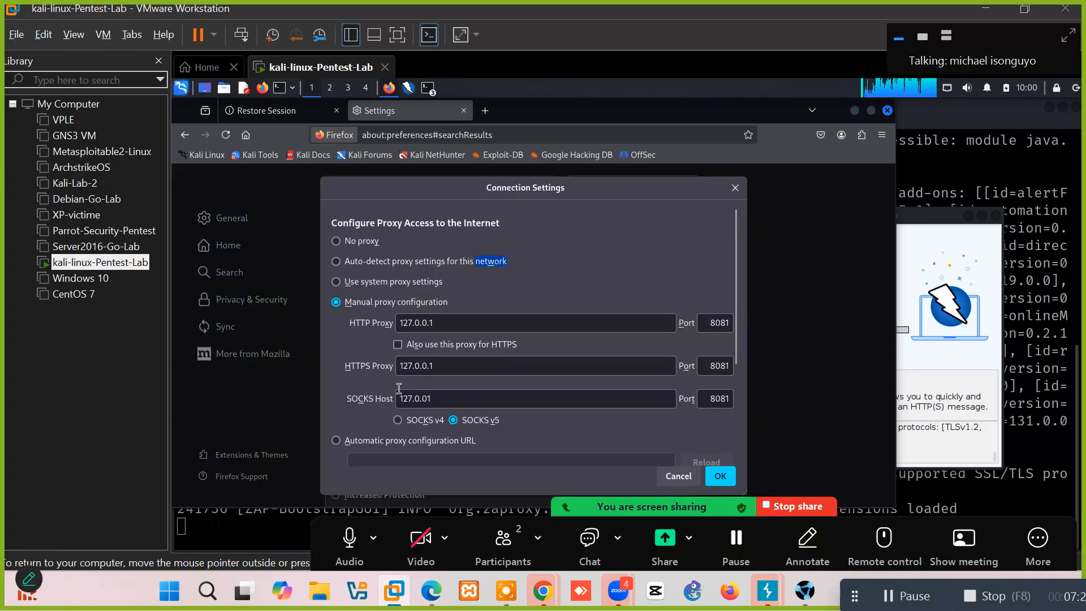
pyautogui.click(398, 345)
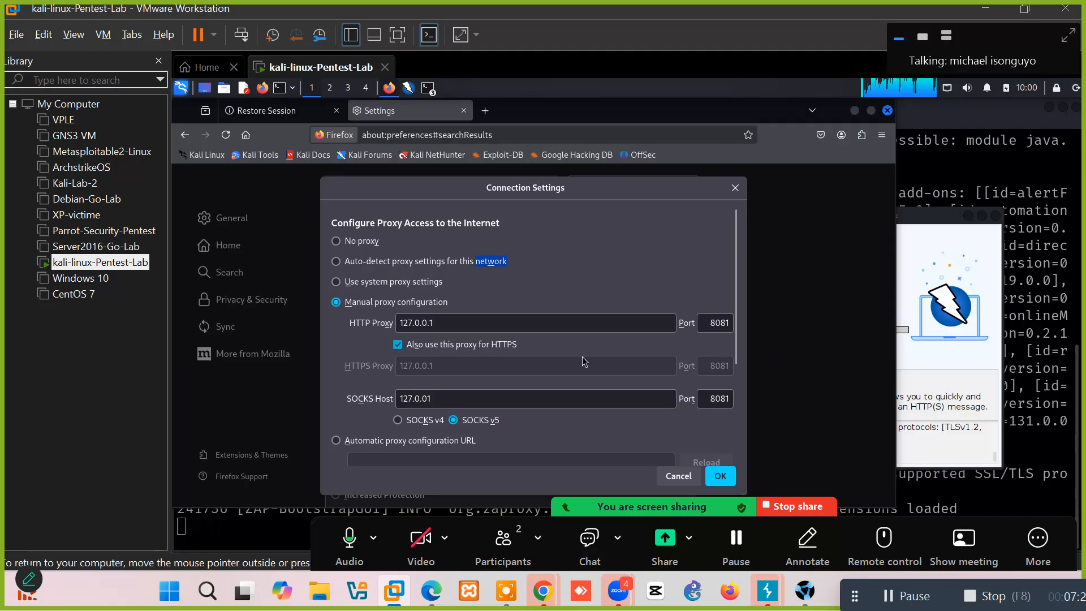
pyautogui.click(720, 477)
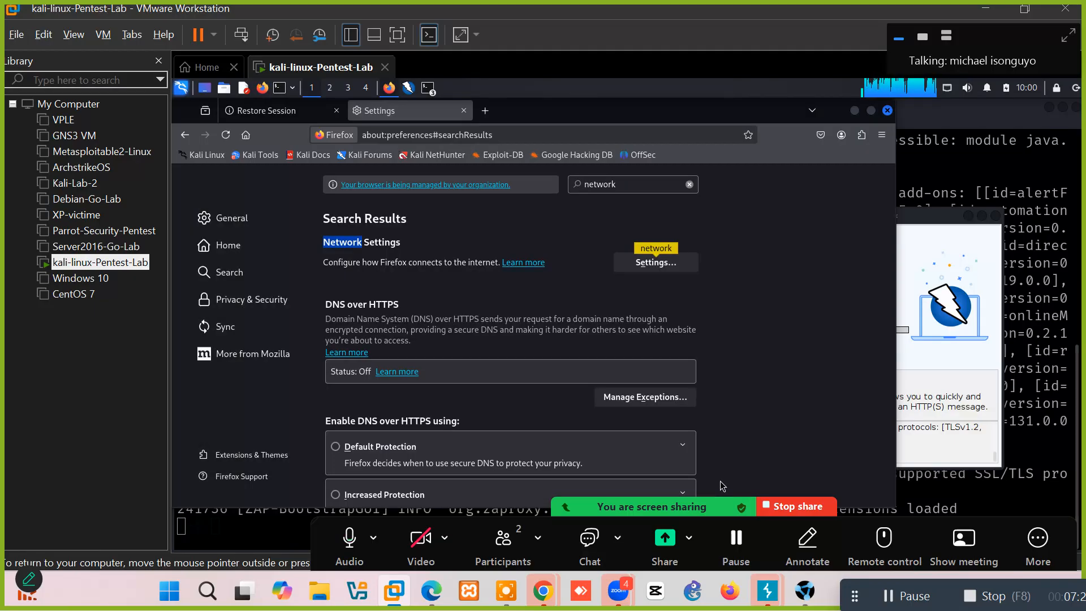
# Search Settings for 'cert' and reopen the Certificate Manager's authorities list.
pyautogui.click(626, 183)
pyautogui.doubleClick(627, 183)
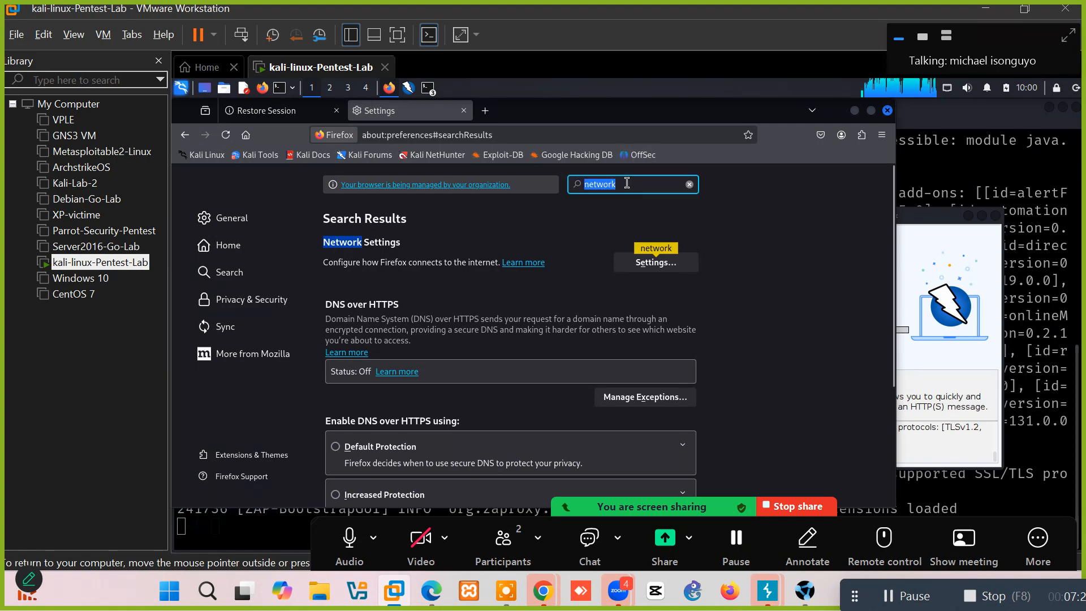
pyautogui.write('cw')
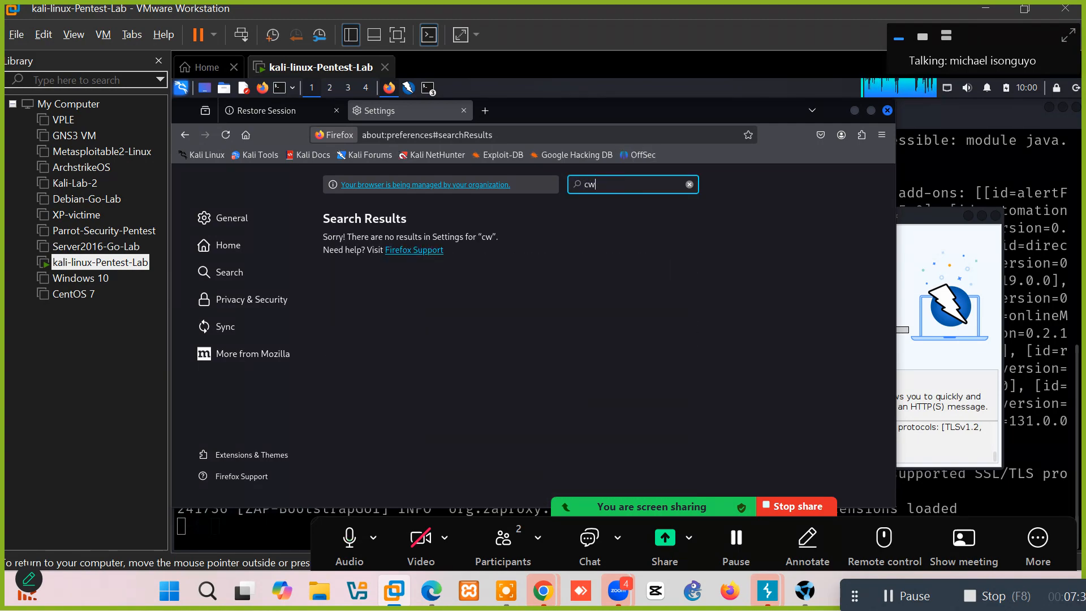
pyautogui.press('BackSpace')
pyautogui.write('ertif')
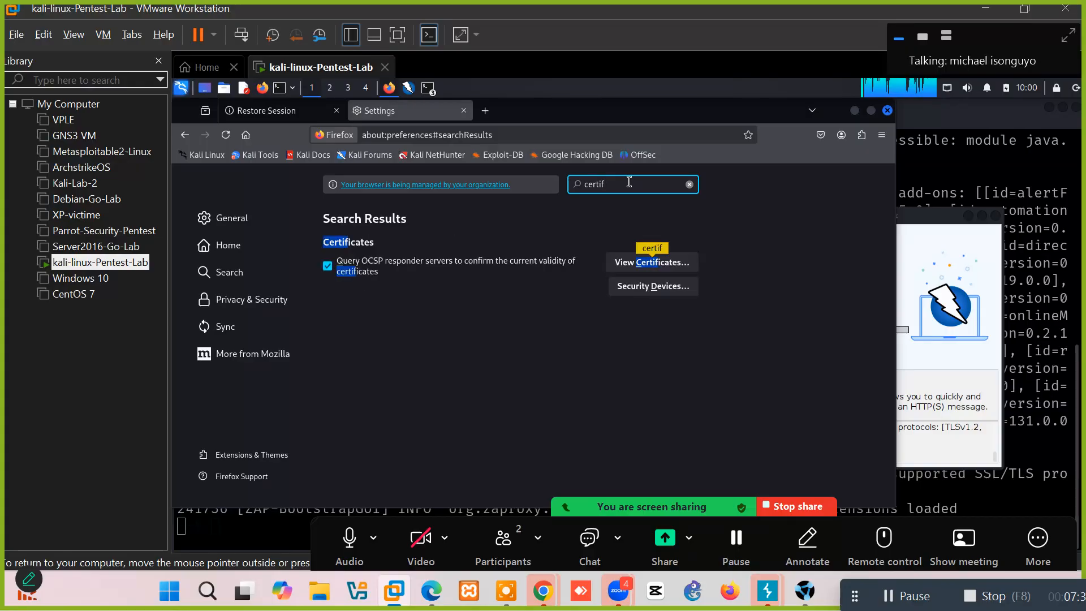
pyautogui.click(661, 263)
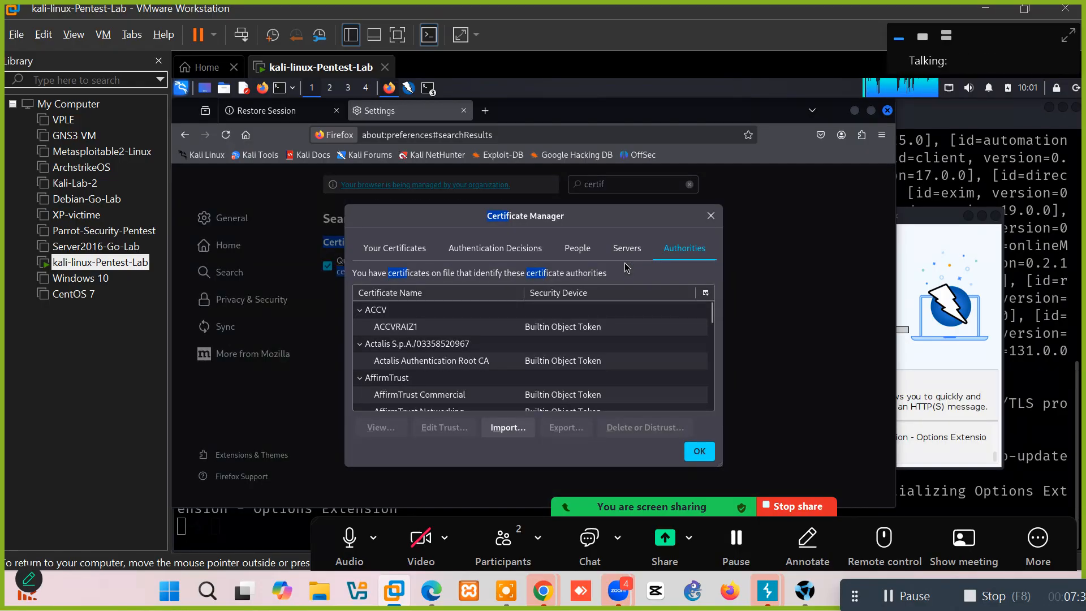
pyautogui.click(954, 310)
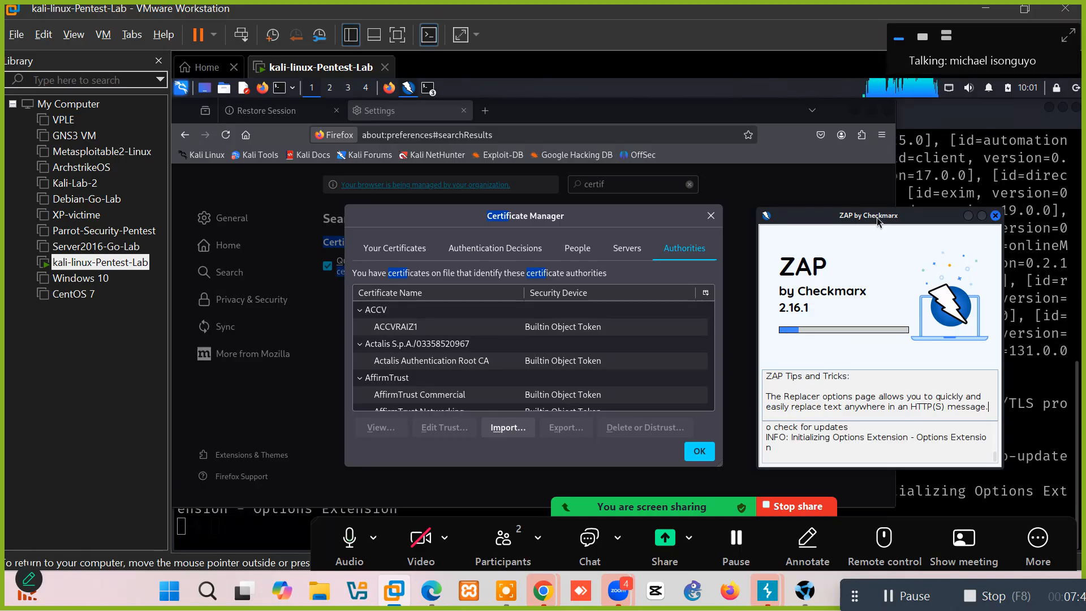
# Start ZAP without persisting the session.
pyautogui.moveTo(876, 218); pyautogui.dragTo(777, 160)
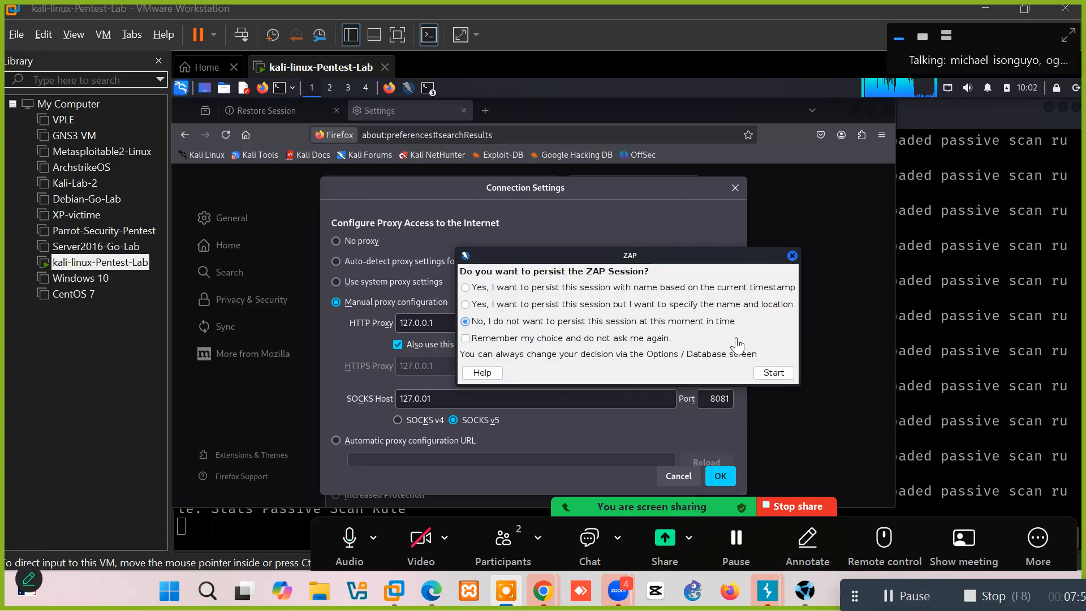
pyautogui.click(568, 258)
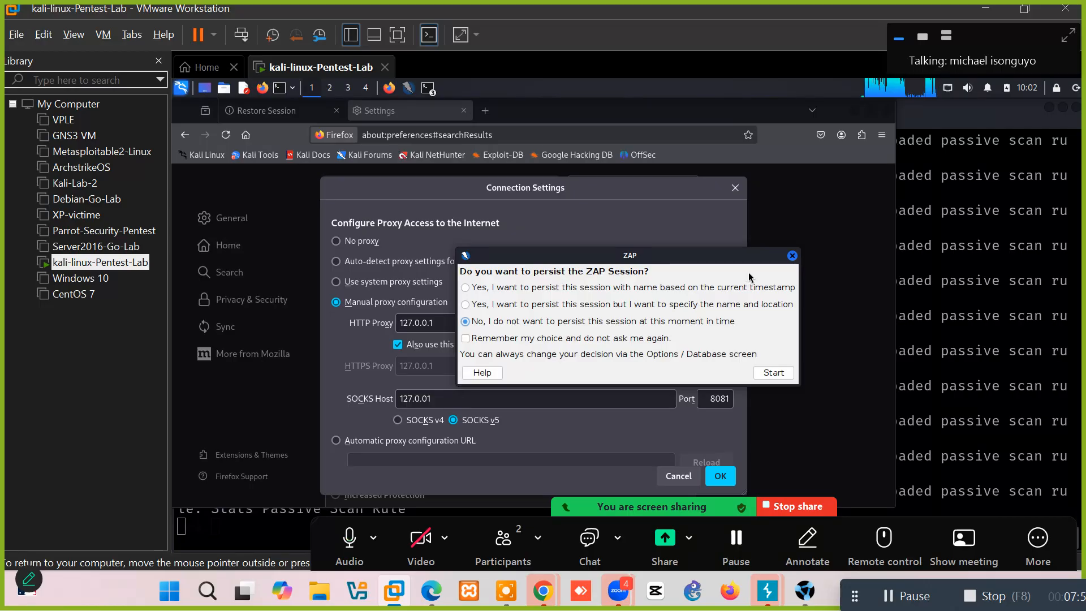
pyautogui.click(771, 372)
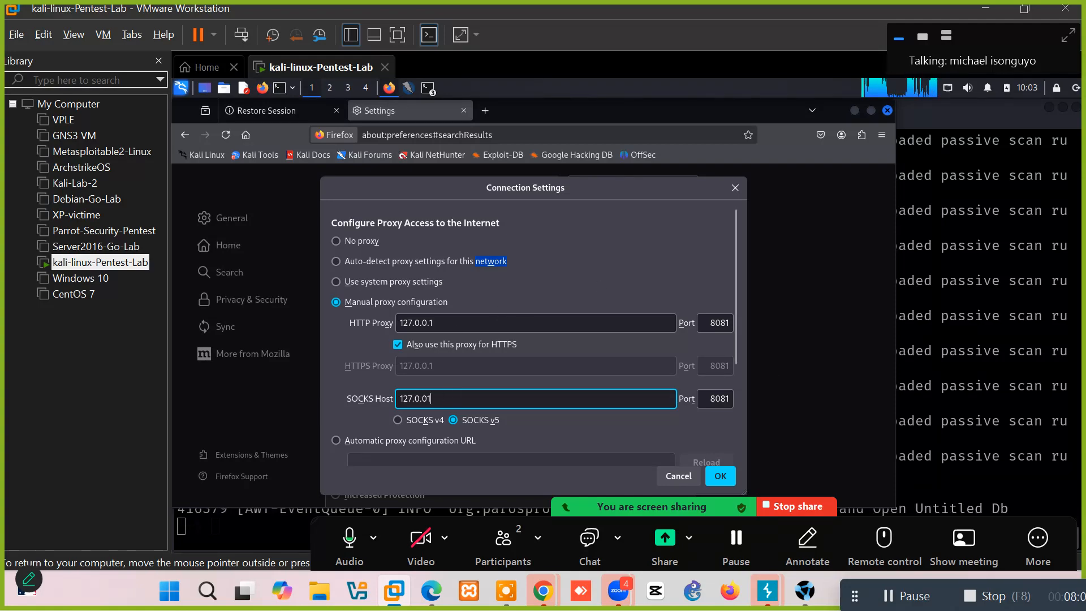
# Correct Firefox's SOCKS host to 127.0.0.1 and save the proxy settings.
pyautogui.press('BackSpace')
pyautogui.write('.')
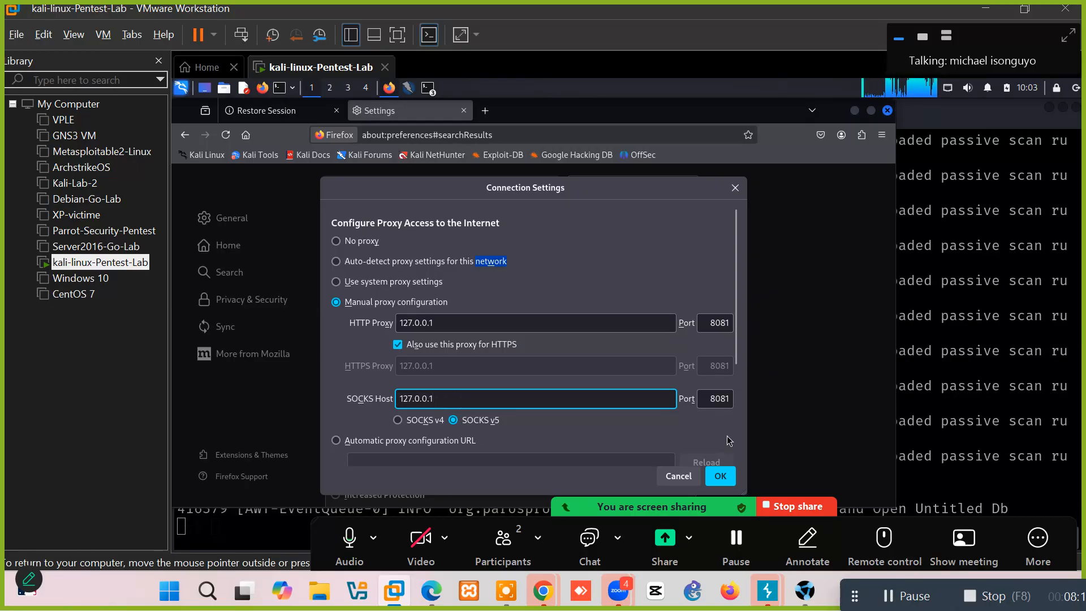
pyautogui.click(717, 477)
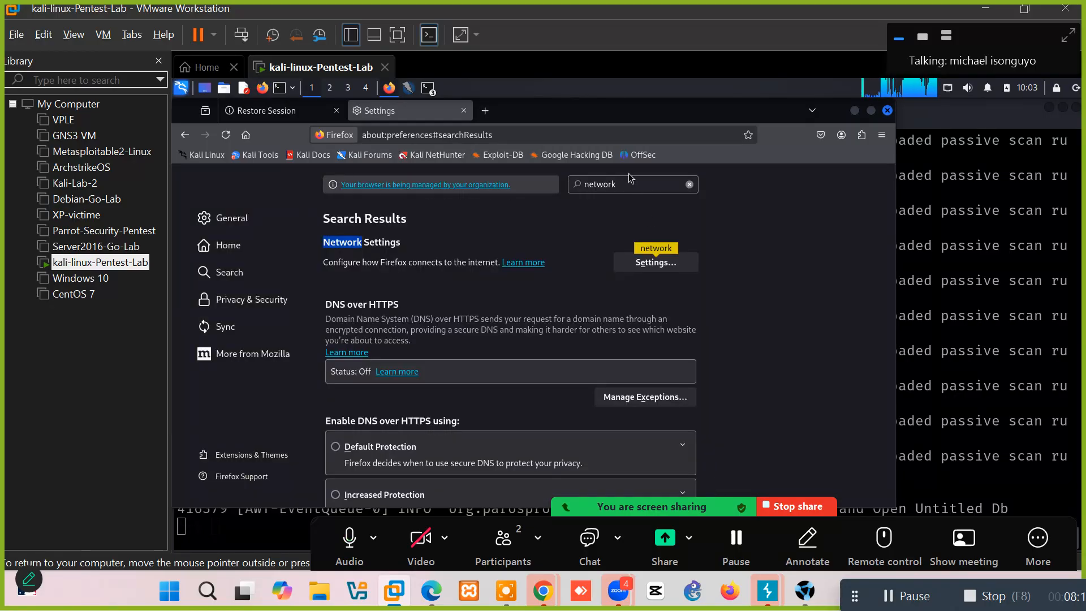
pyautogui.click(652, 266)
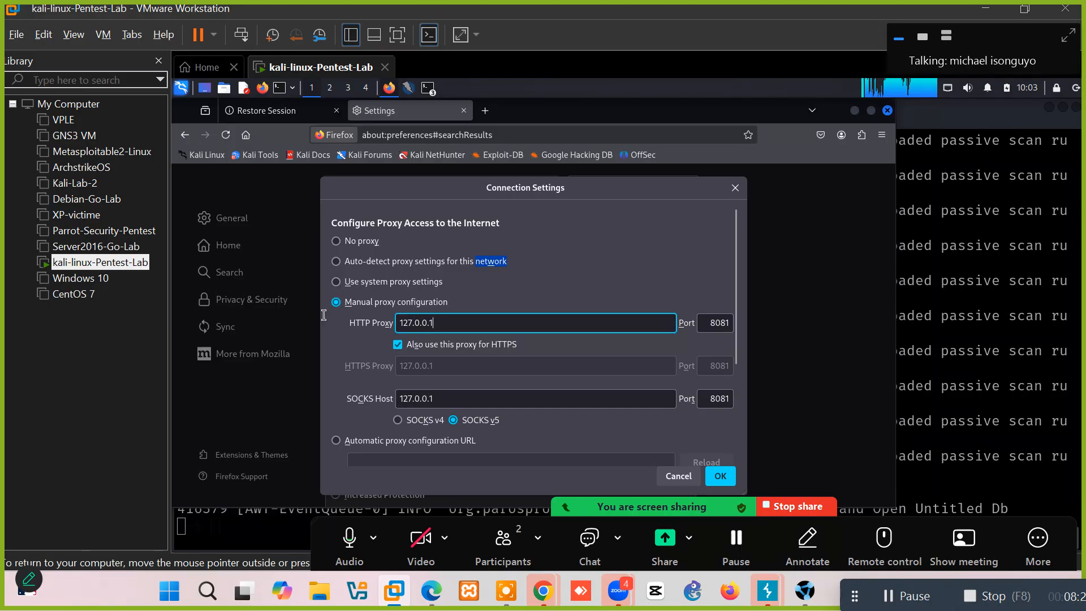
pyautogui.tripleClick(457, 324)
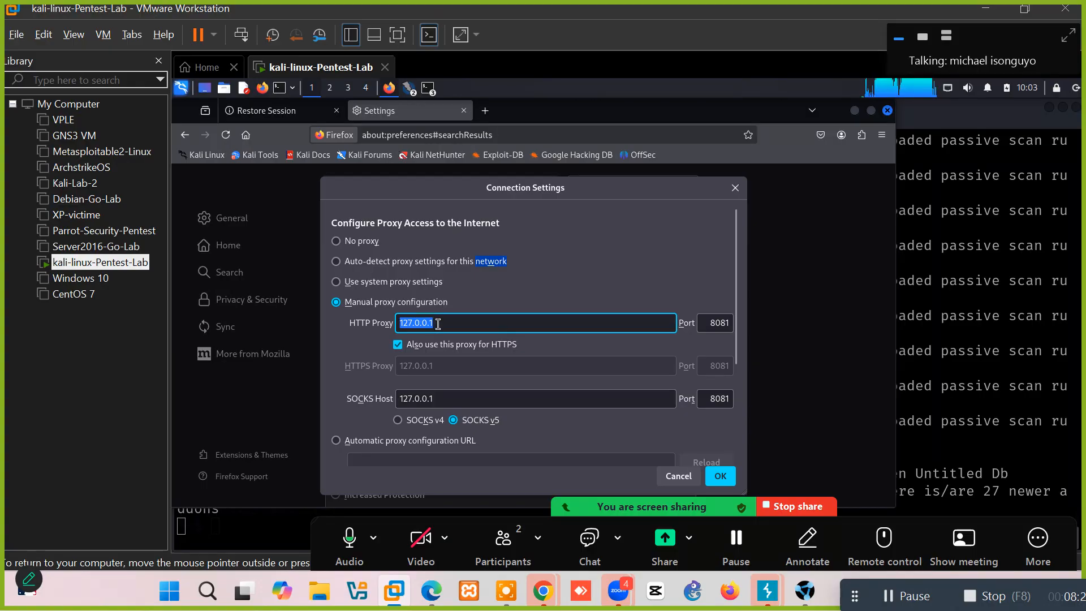
pyautogui.click(712, 321)
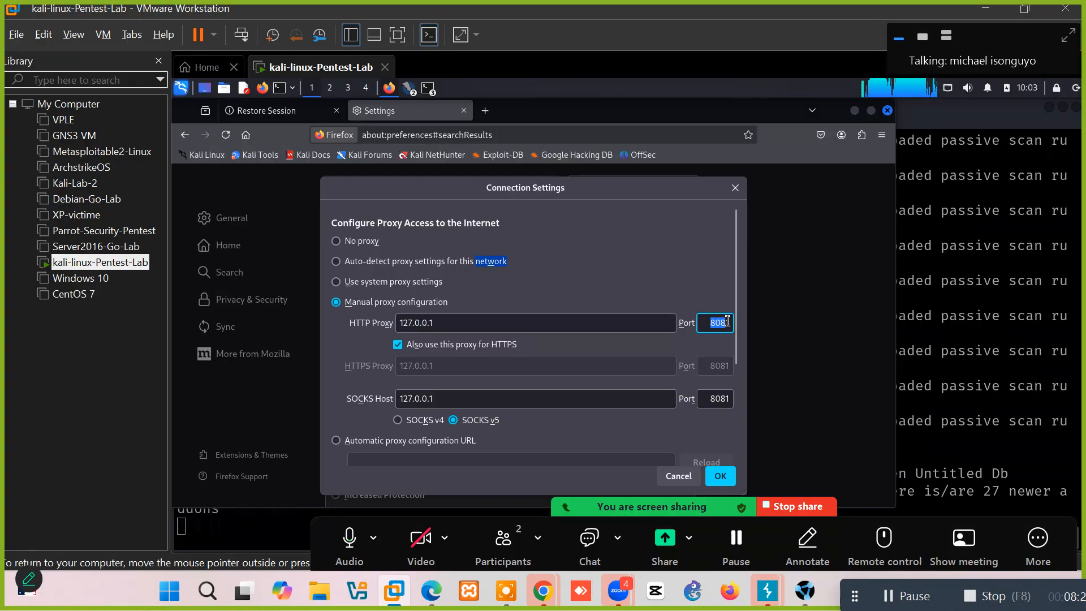
pyautogui.click(716, 400)
pyautogui.doubleClick(716, 400)
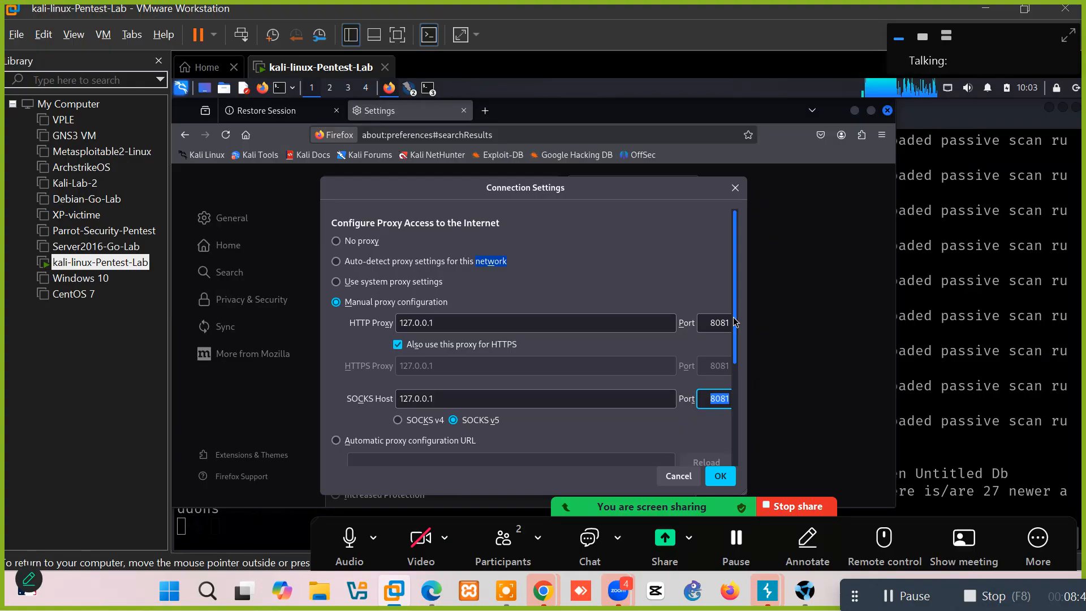
pyautogui.moveTo(734, 291)
pyautogui.mouseDown()
pyautogui.moveTo(734, 368)
pyautogui.moveTo(734, 276)
pyautogui.mouseUp()
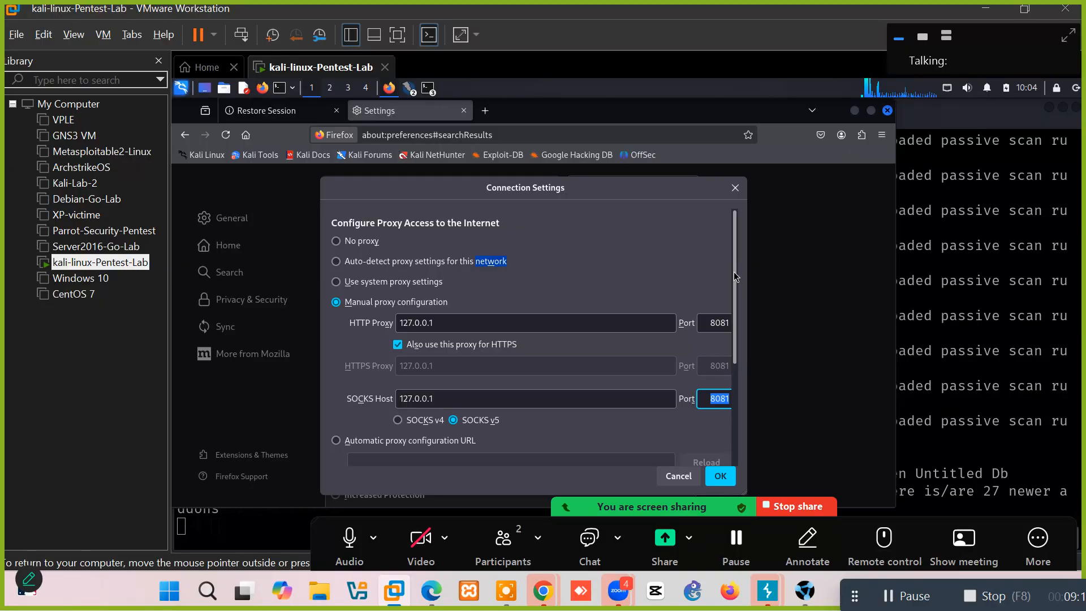
pyautogui.click(891, 600)
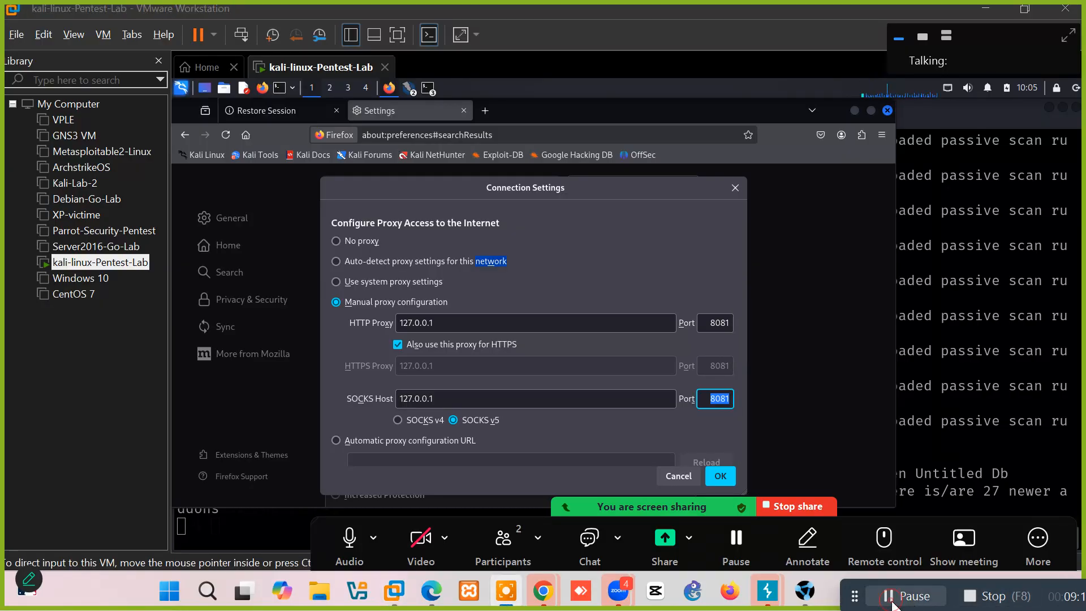
pyautogui.click(721, 481)
pyautogui.click(721, 477)
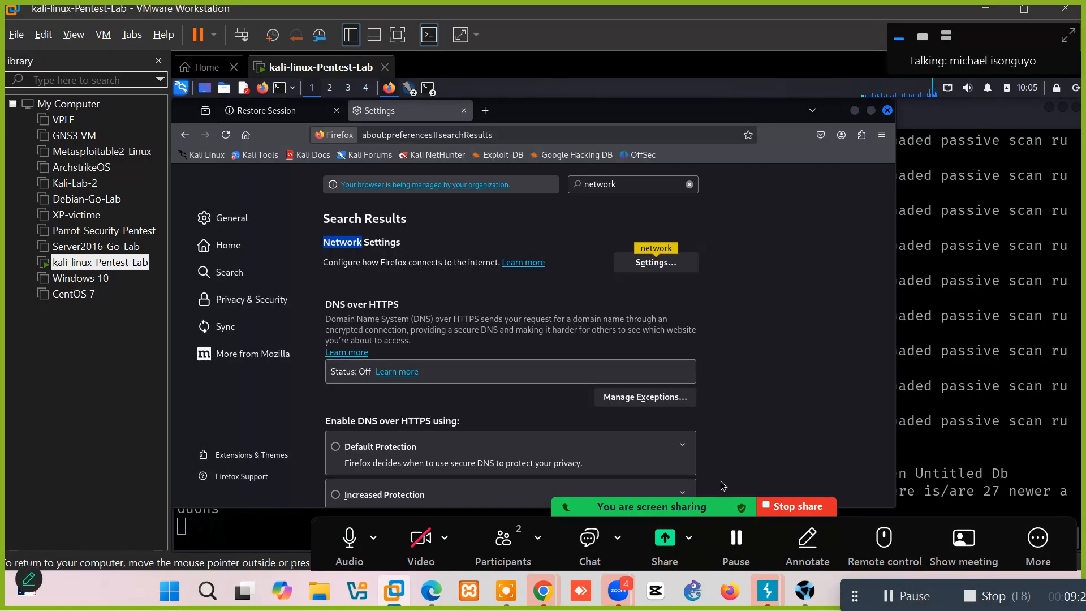
# Search Settings for 'certificate' and open the Certificate Manager.
pyautogui.doubleClick(656, 182)
pyautogui.write('c')
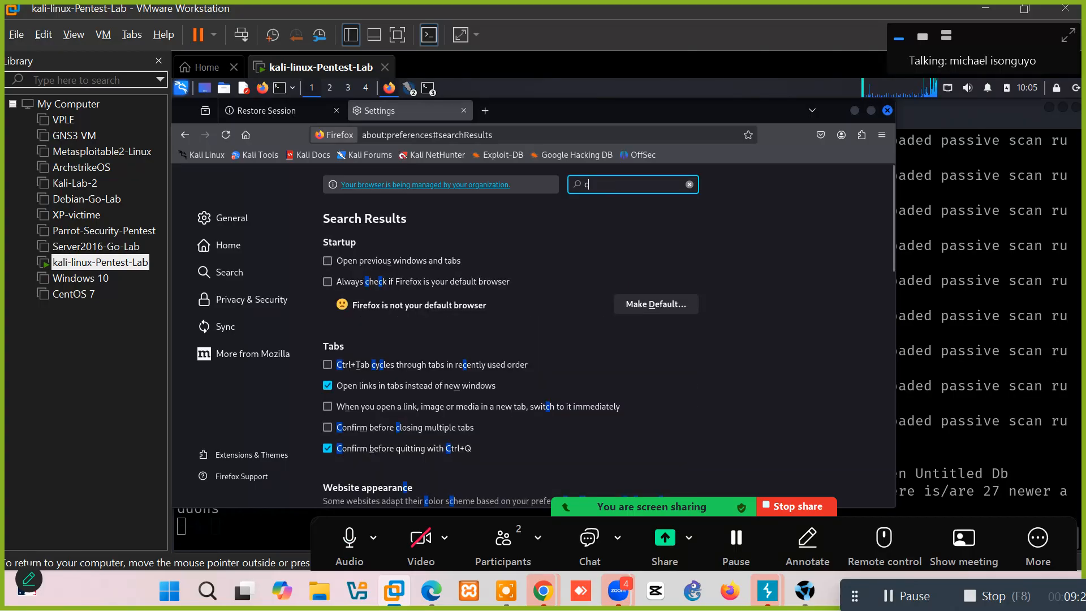
pyautogui.write('ertificate')
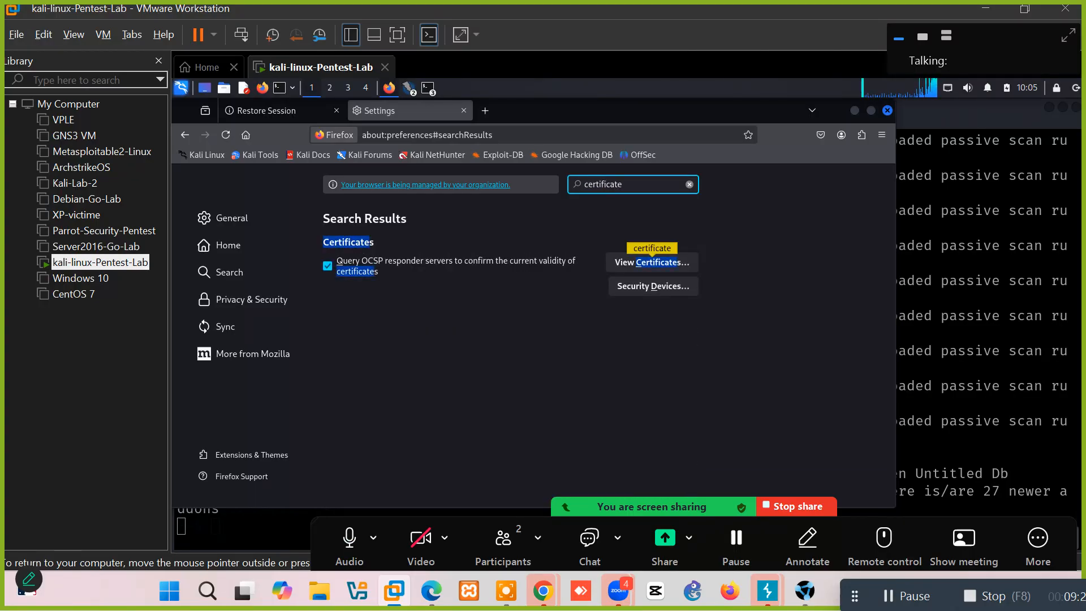
pyautogui.click(650, 271)
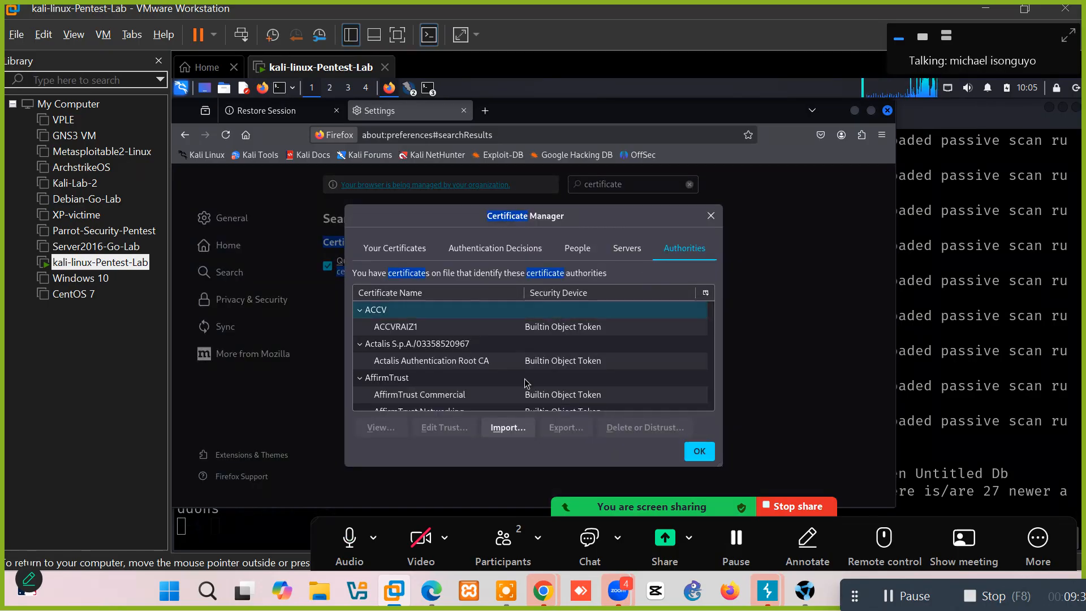
# Bring the 'Untitled Session - ZAP 2.16.1' window to the front.
pyautogui.click(974, 334)
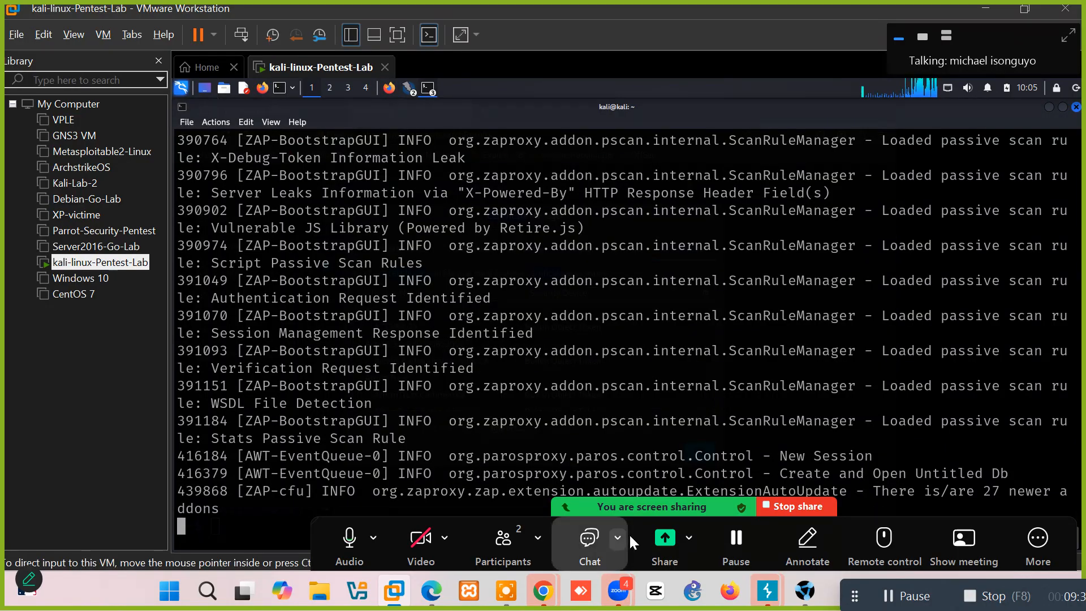
pyautogui.click(410, 90)
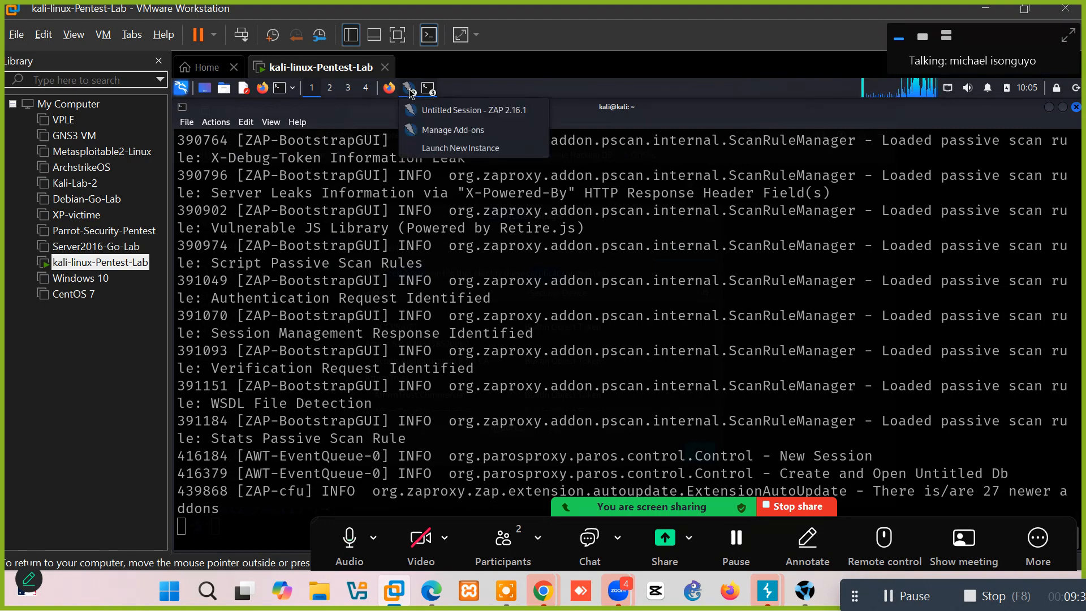
pyautogui.click(439, 113)
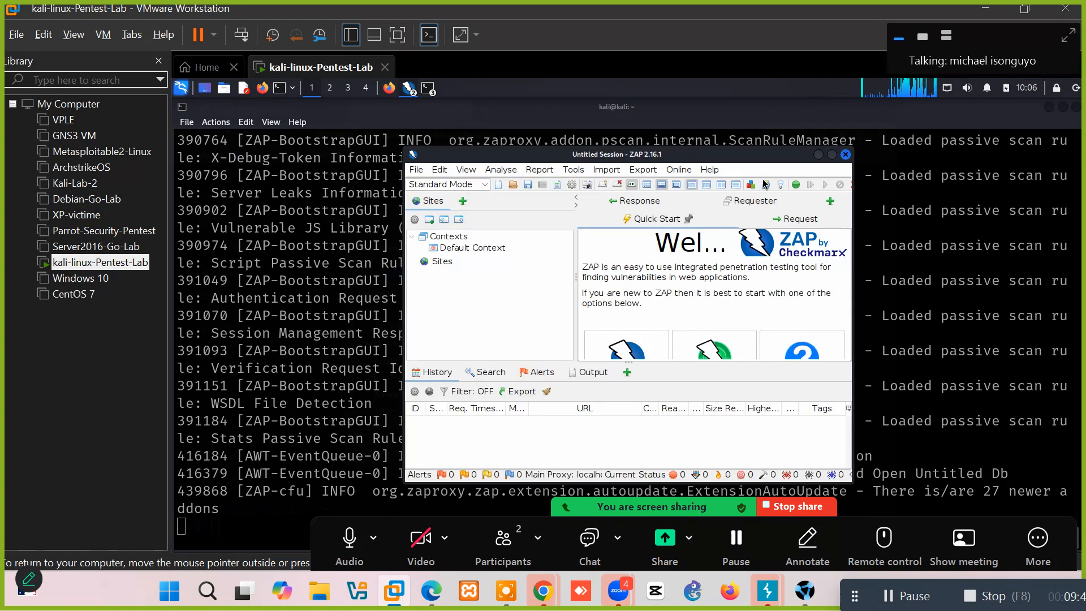
# Maximise ZAP, open Tools > Options, and expand the Network category.
pyautogui.click(831, 154)
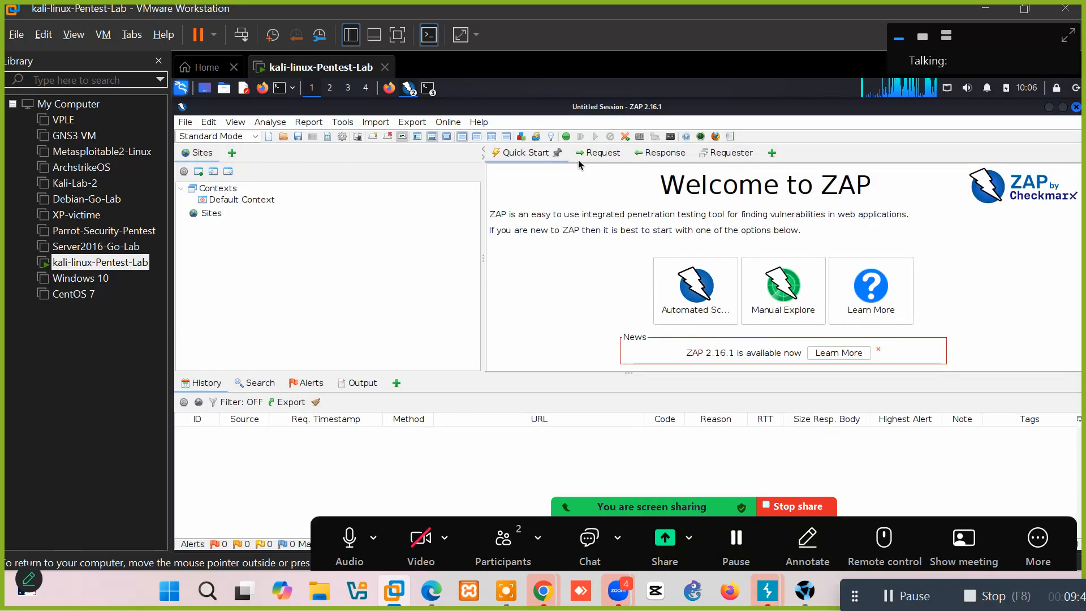
pyautogui.click(341, 127)
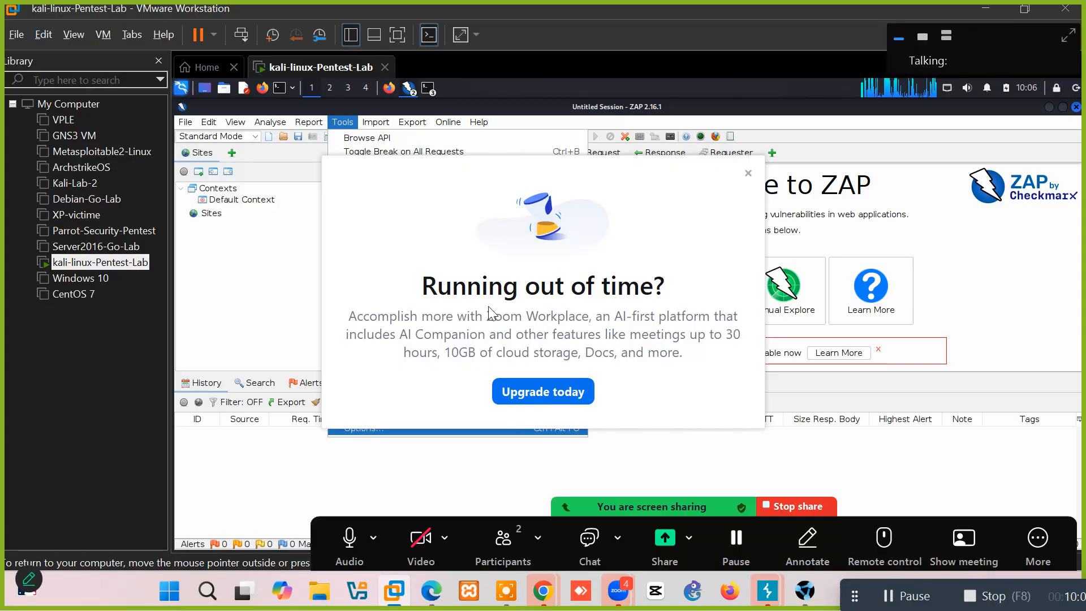
pyautogui.click(748, 171)
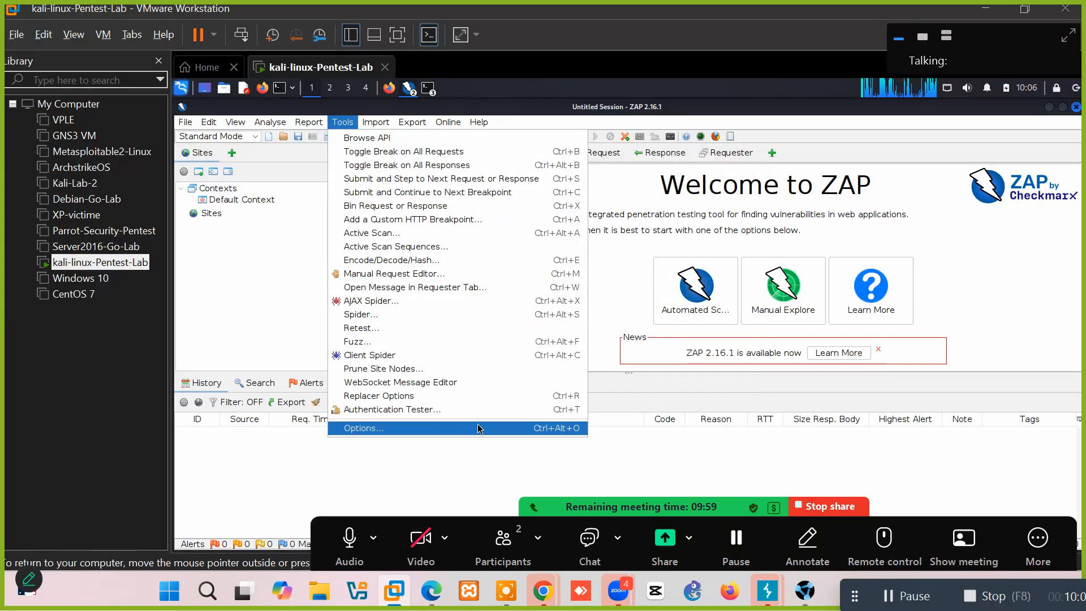
pyautogui.click(401, 429)
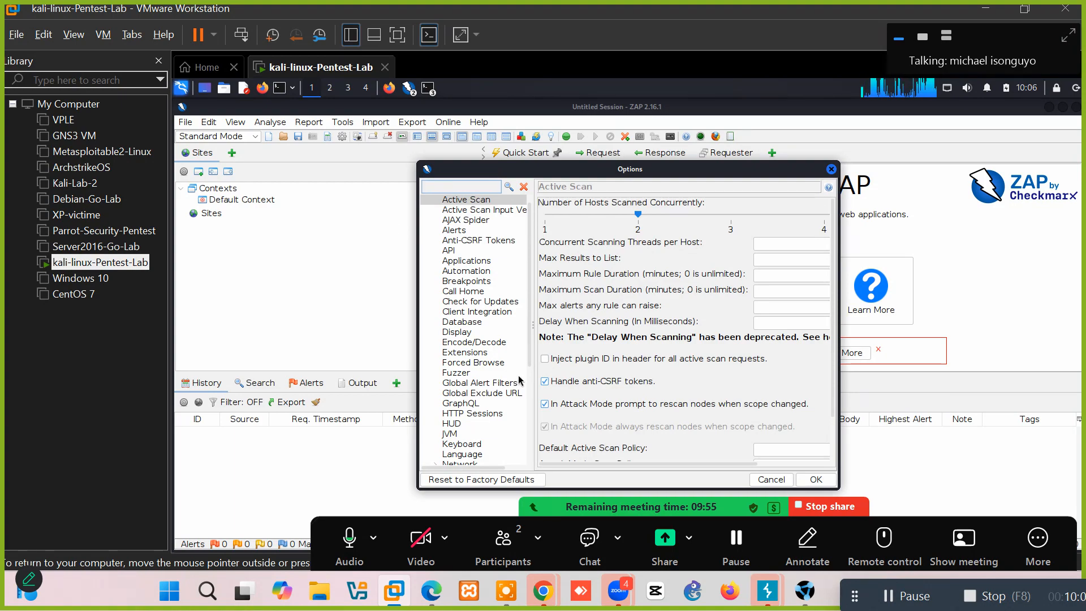
pyautogui.moveTo(532, 402); pyautogui.dragTo(531, 448)
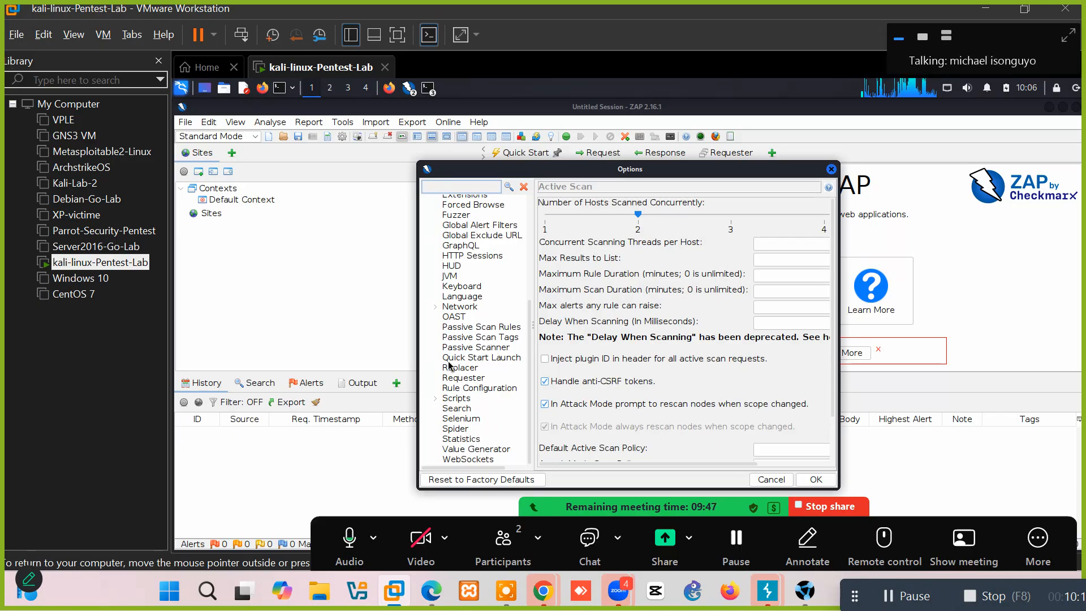
pyautogui.click(458, 308)
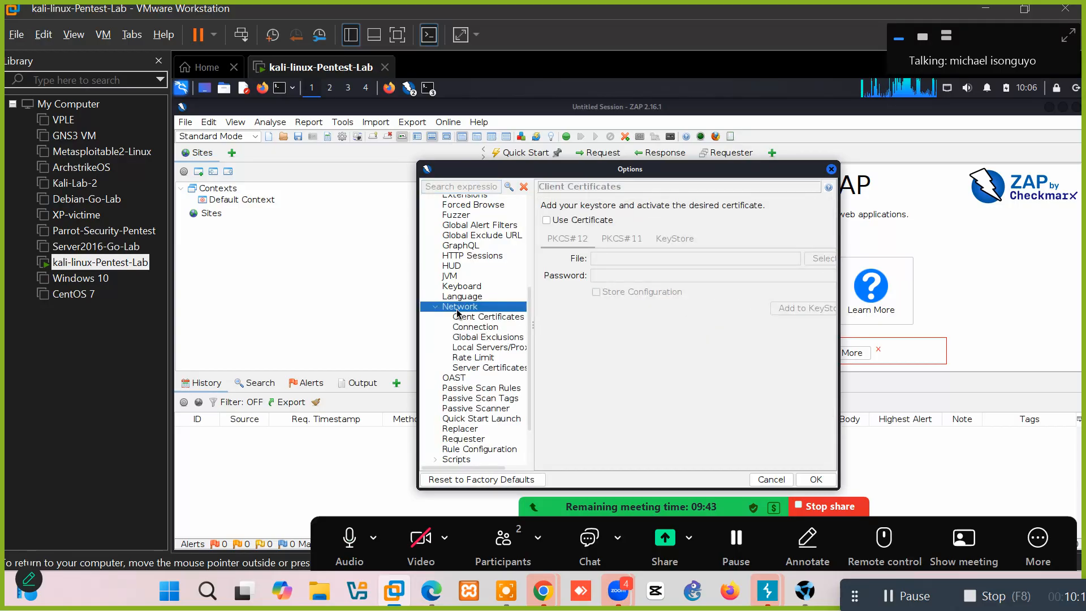
# Generate a new root CA certificate in Server Certificates, replacing the existing one.
pyautogui.click(474, 368)
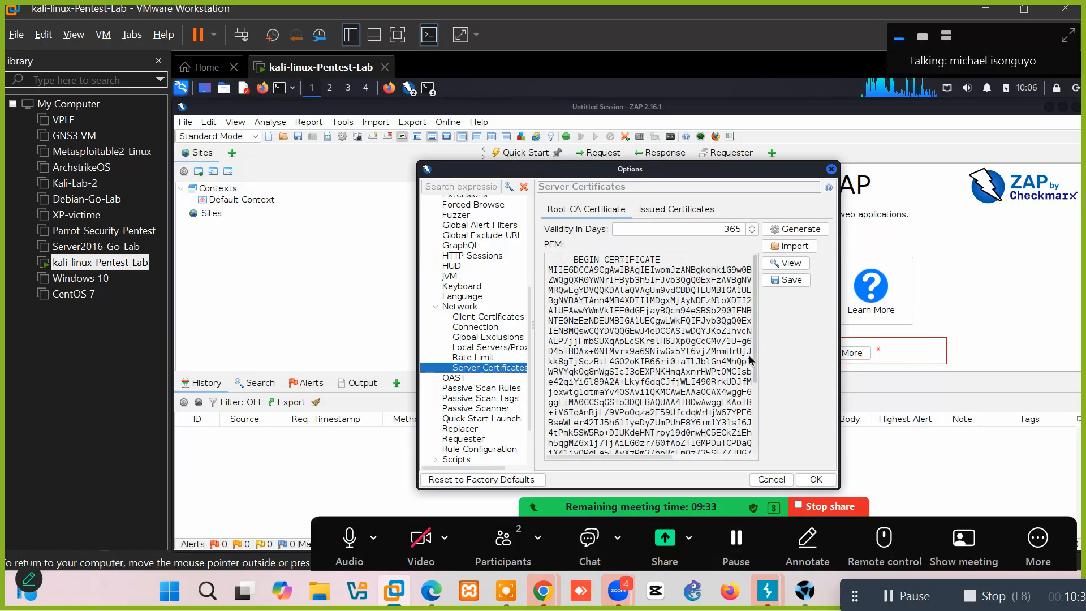
pyautogui.moveTo(751, 360); pyautogui.dragTo(758, 438)
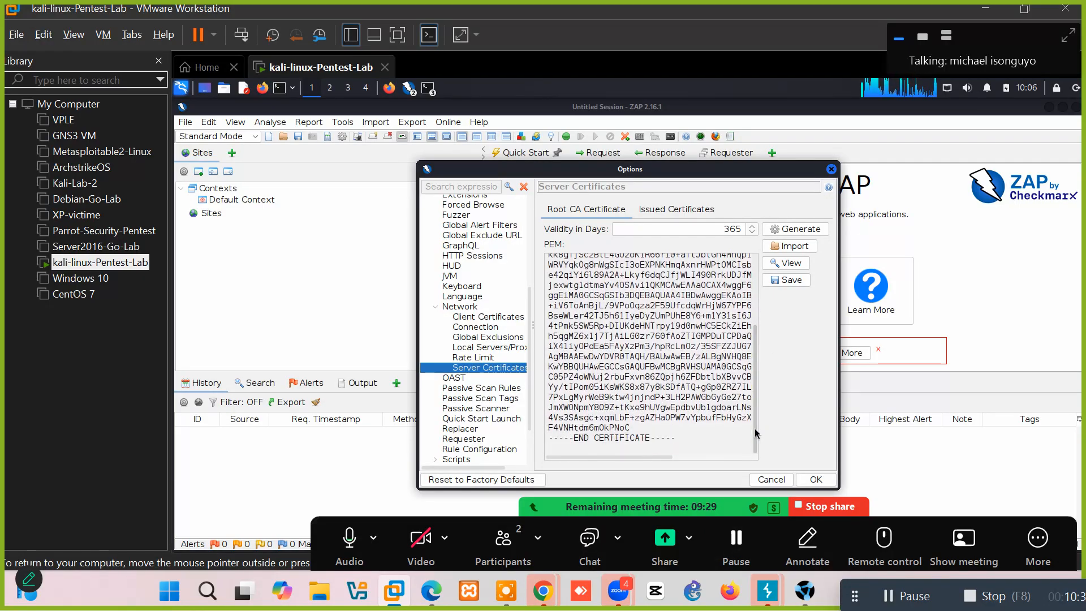
pyautogui.click(787, 229)
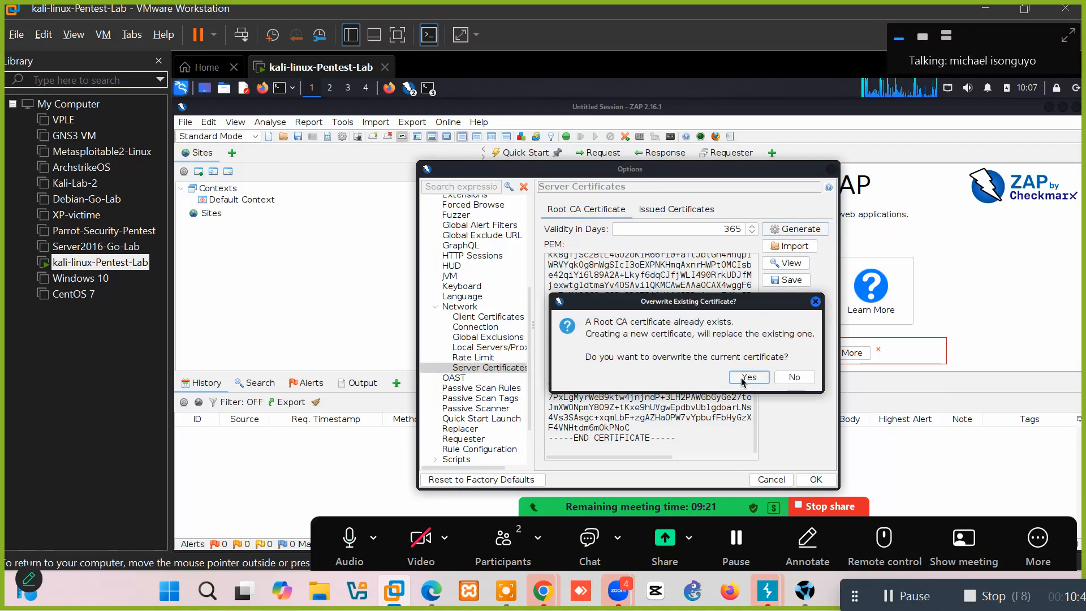
pyautogui.click(743, 377)
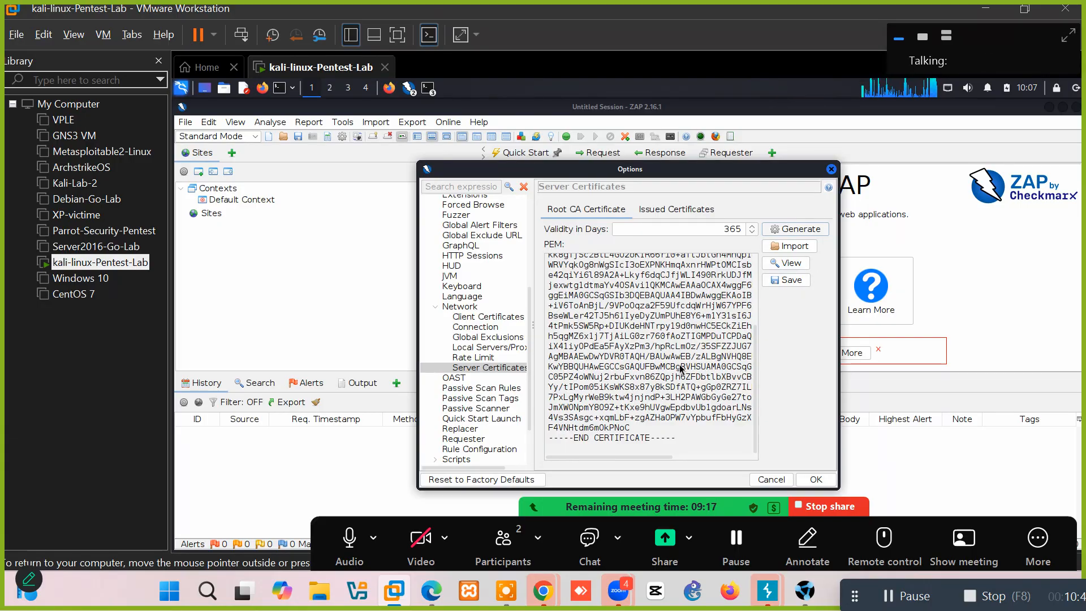
# Save the root CA certificate to the Desktop as zap_root_ca.cer.
pyautogui.click(780, 281)
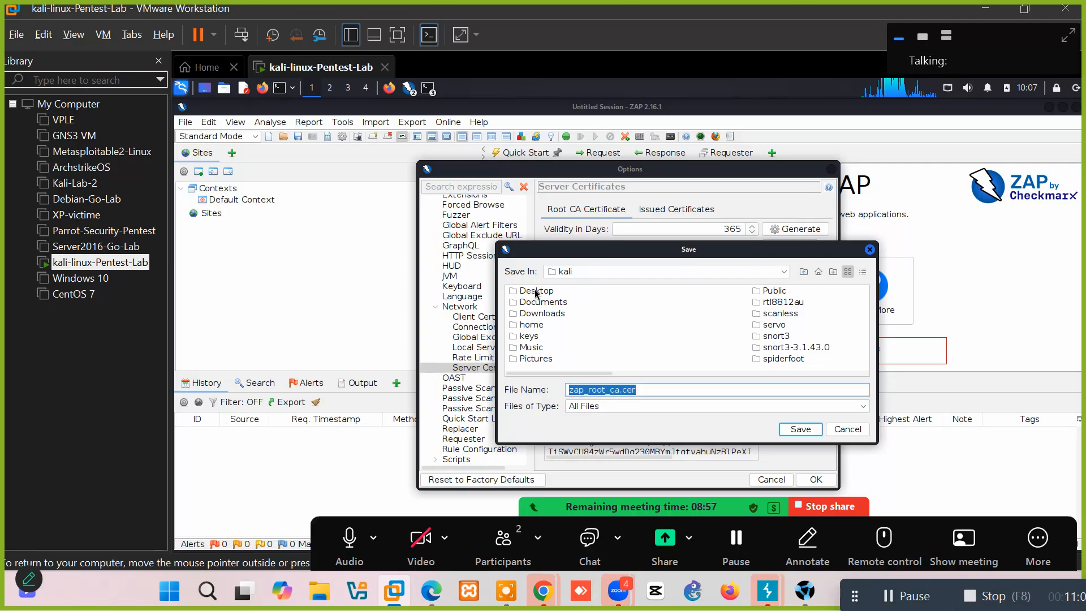
pyautogui.click(535, 293)
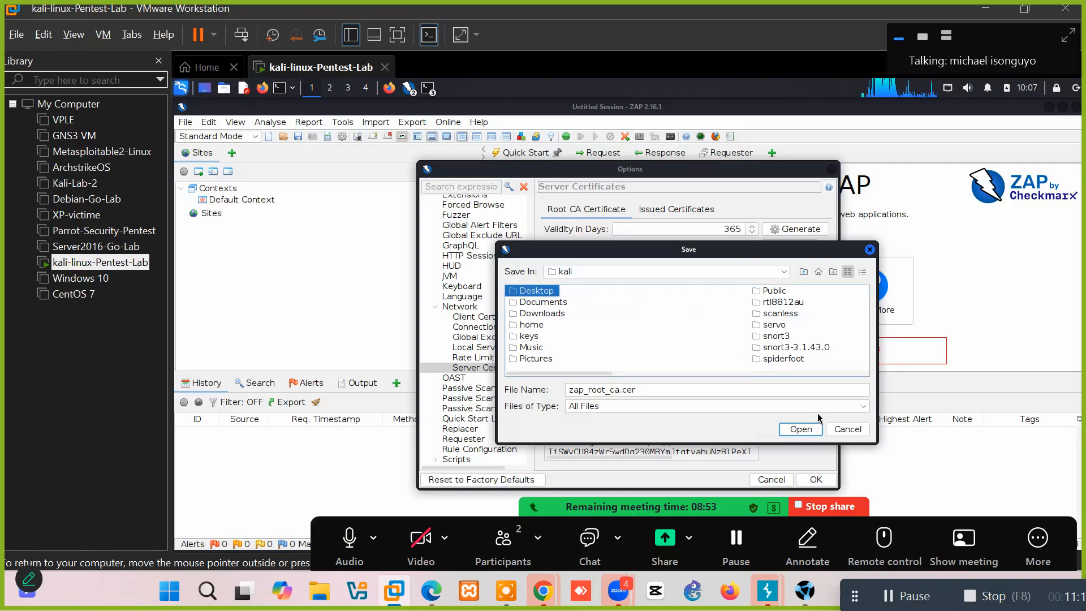
pyautogui.click(801, 429)
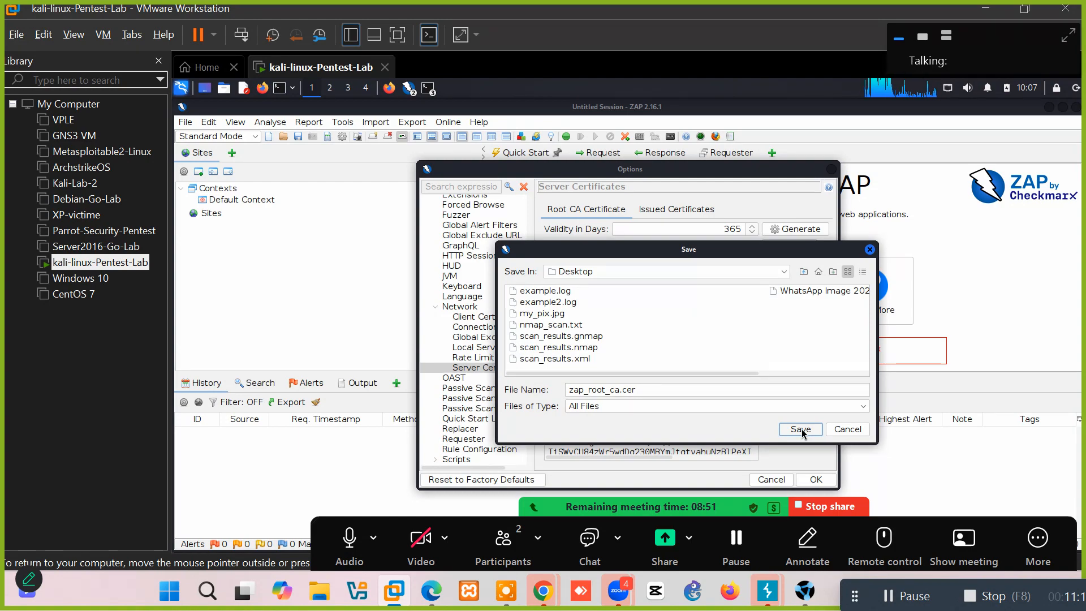
pyautogui.click(799, 429)
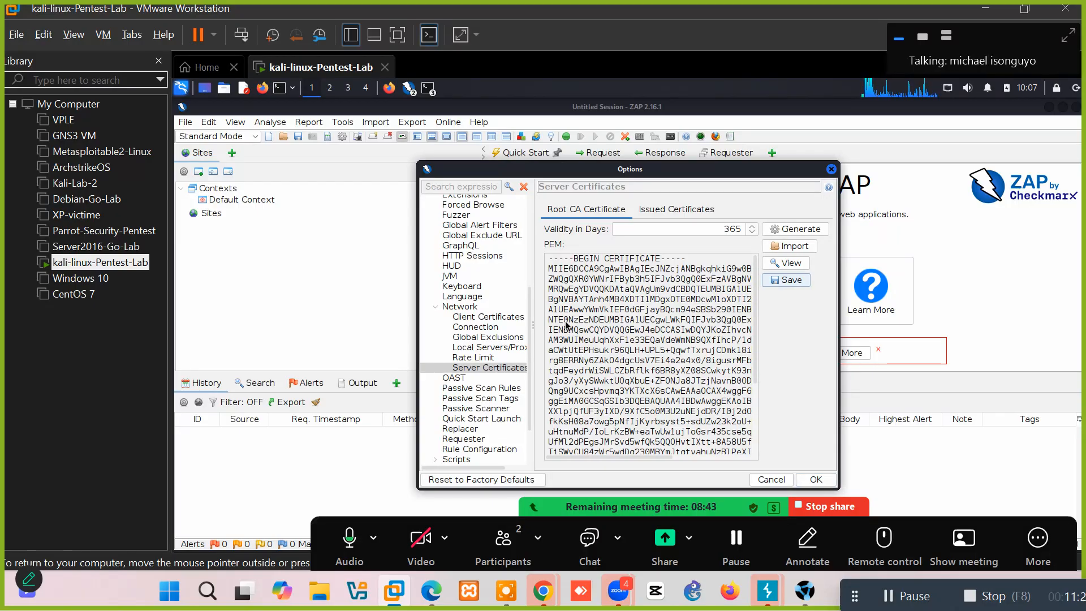
# Set Local Servers/Proxies to address 127.0.0.1, port 8081, and apply the options.
pyautogui.click(467, 349)
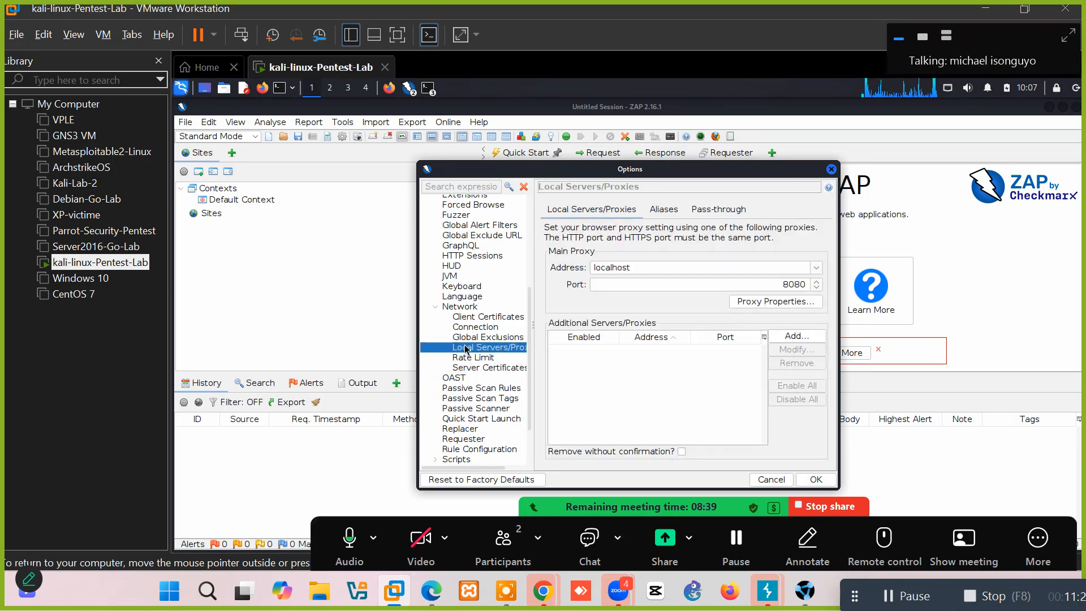
pyautogui.doubleClick(805, 284)
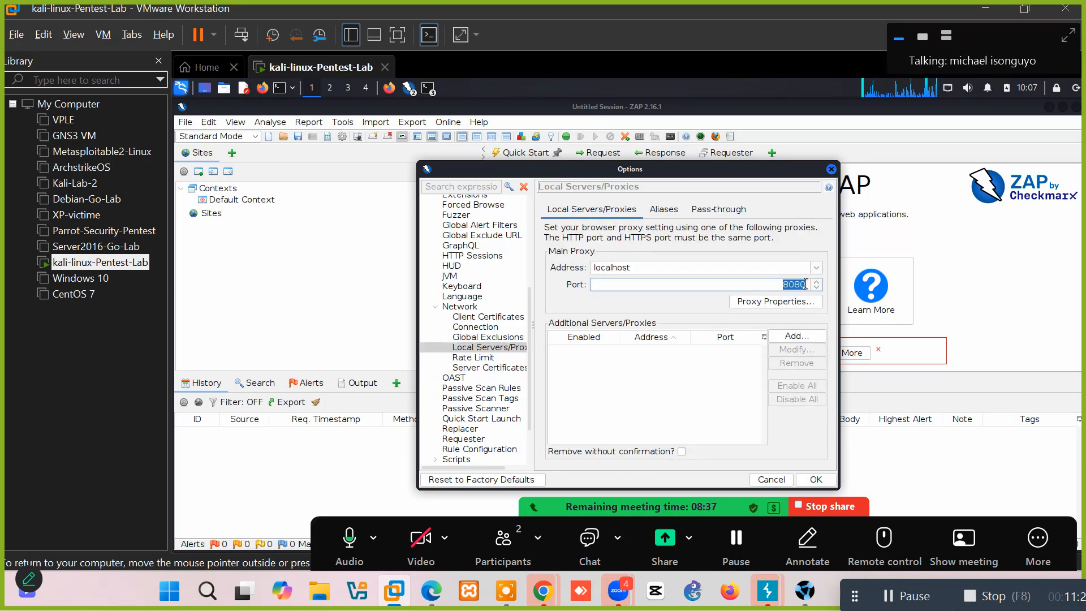
pyautogui.write('80')
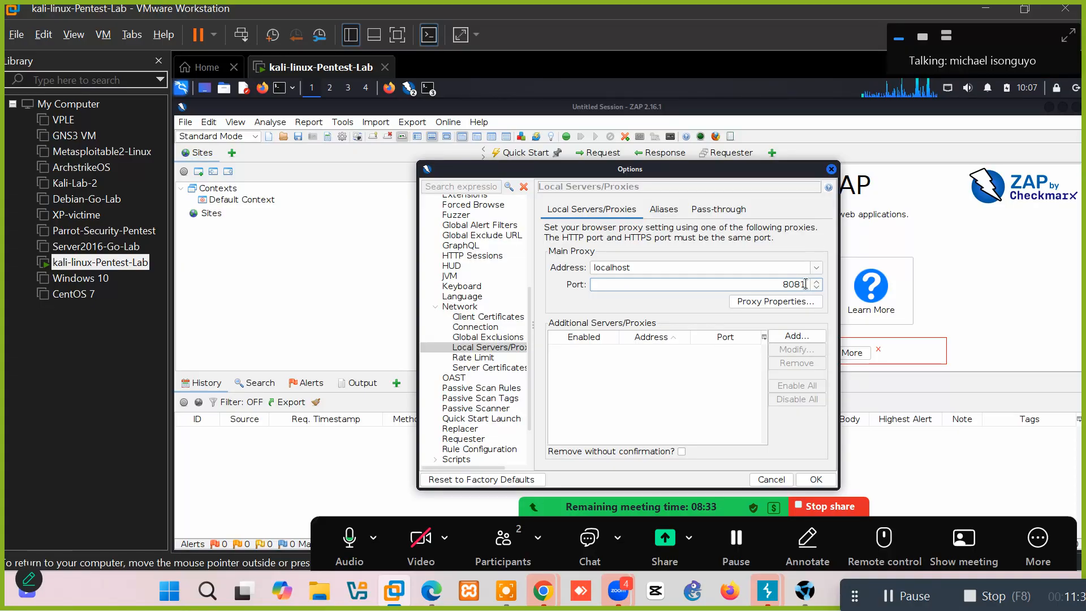
pyautogui.doubleClick(700, 271)
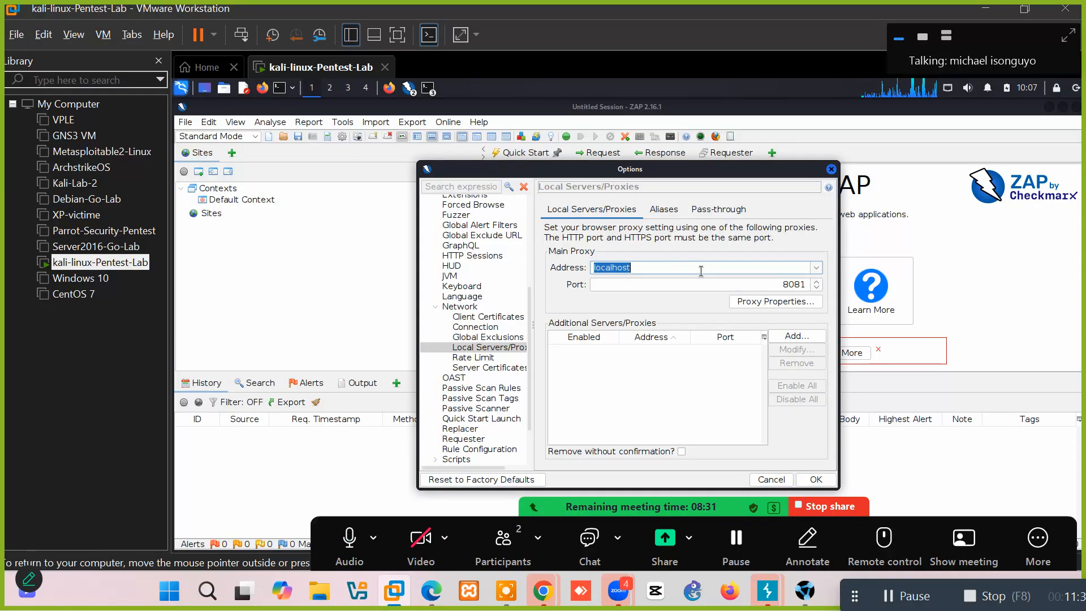
pyautogui.write('127')
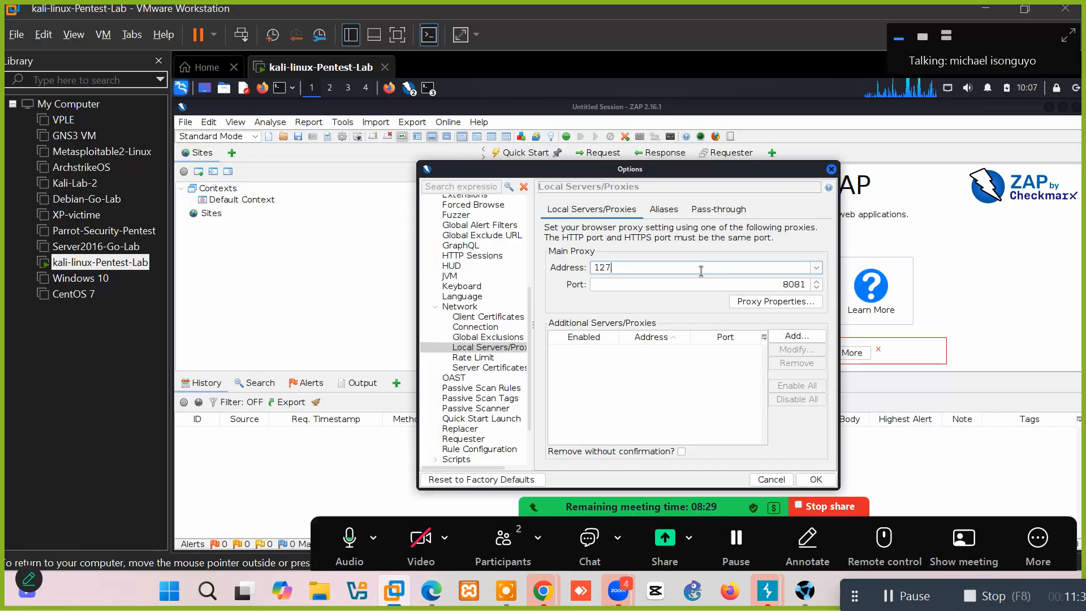
pyautogui.write('.0.0.1')
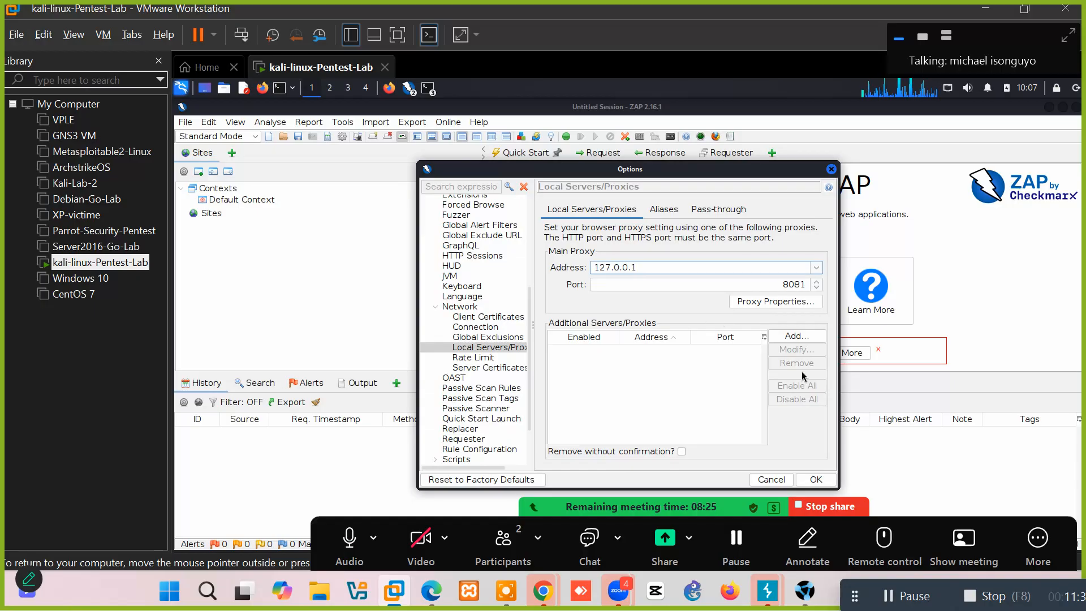
pyautogui.click(816, 480)
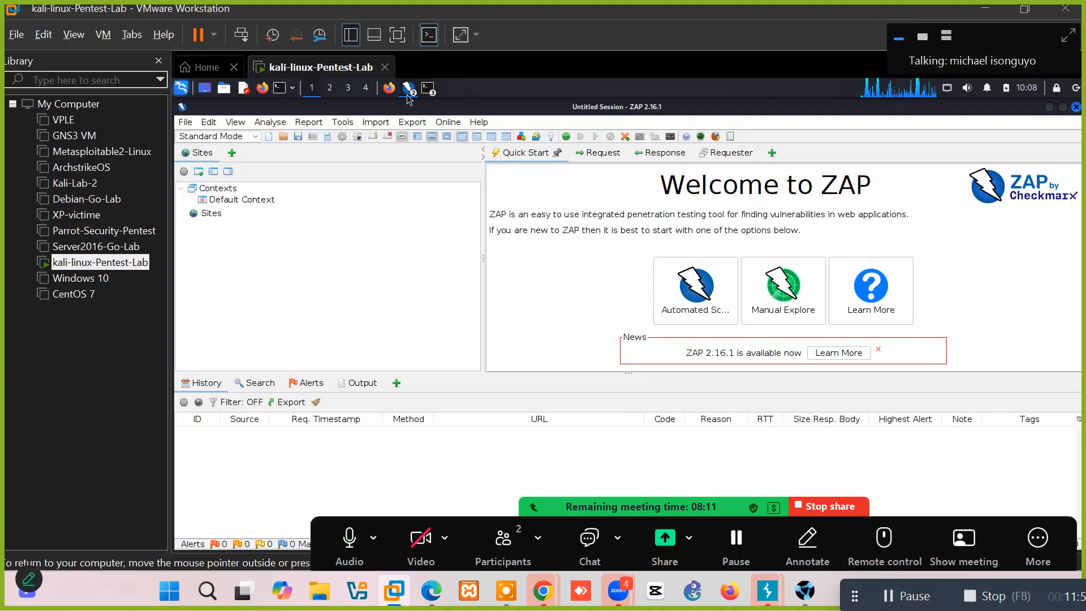
# Import Desktop/zap_root_ca.cer into Firefox's certificate authorities.
pyautogui.click(389, 87)
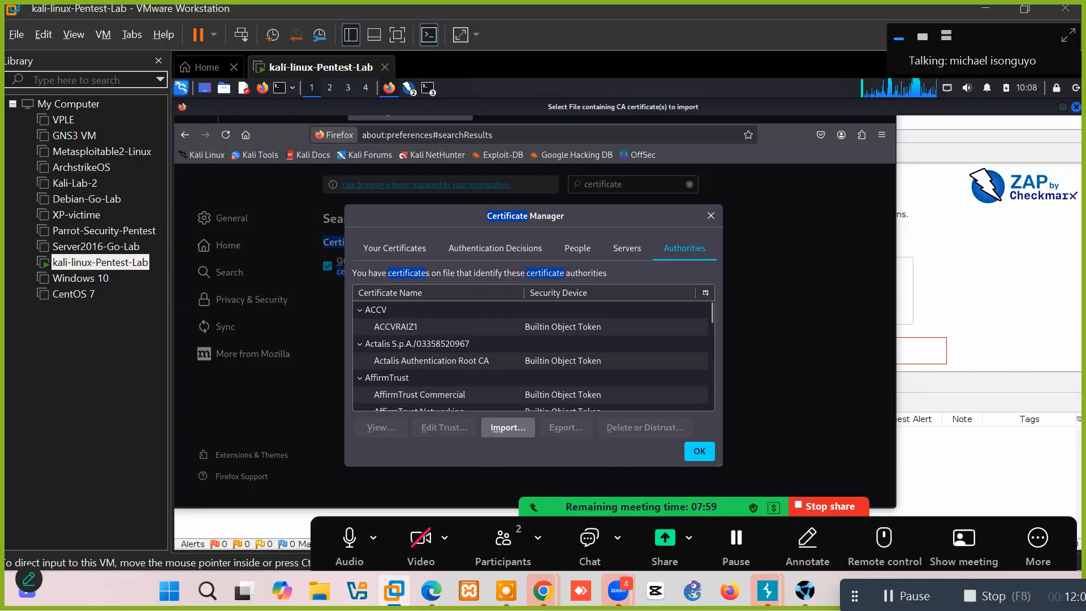
pyautogui.click(905, 596)
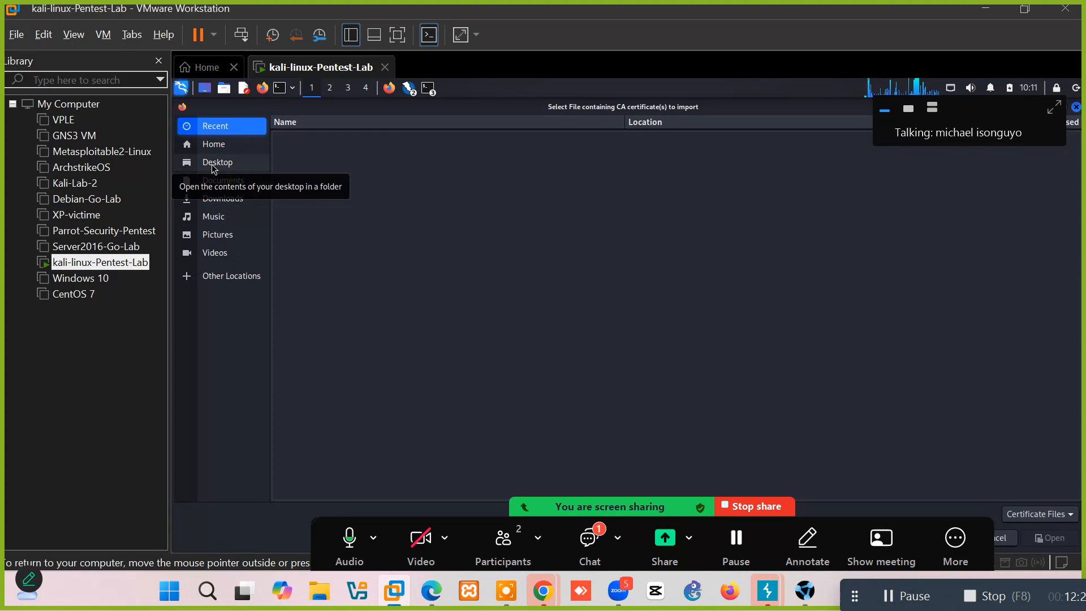
pyautogui.click(214, 163)
pyautogui.click(336, 162)
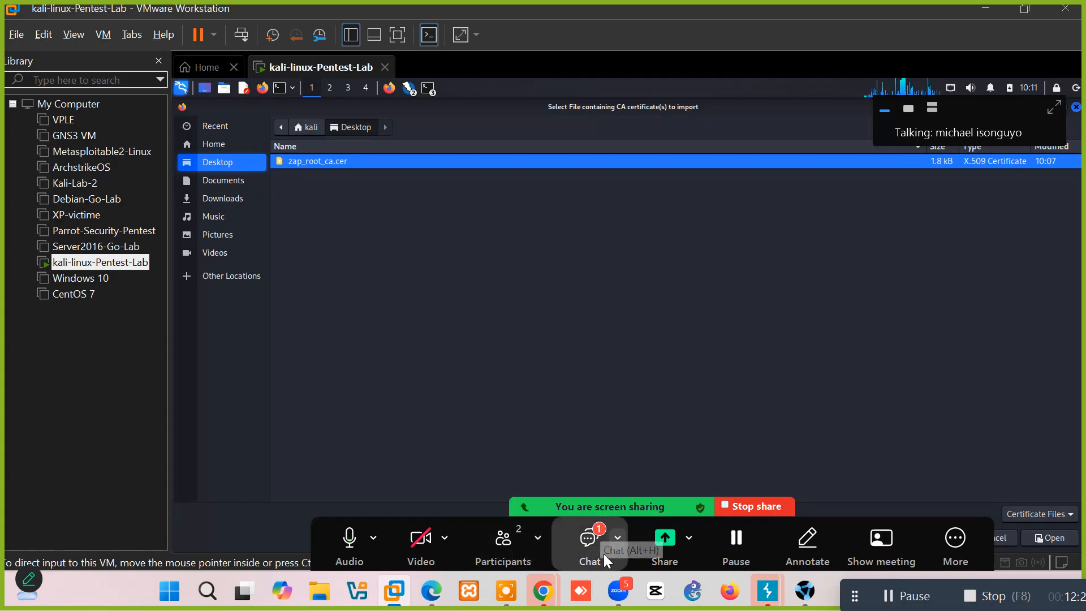
pyautogui.moveTo(613, 504); pyautogui.dragTo(303, 539)
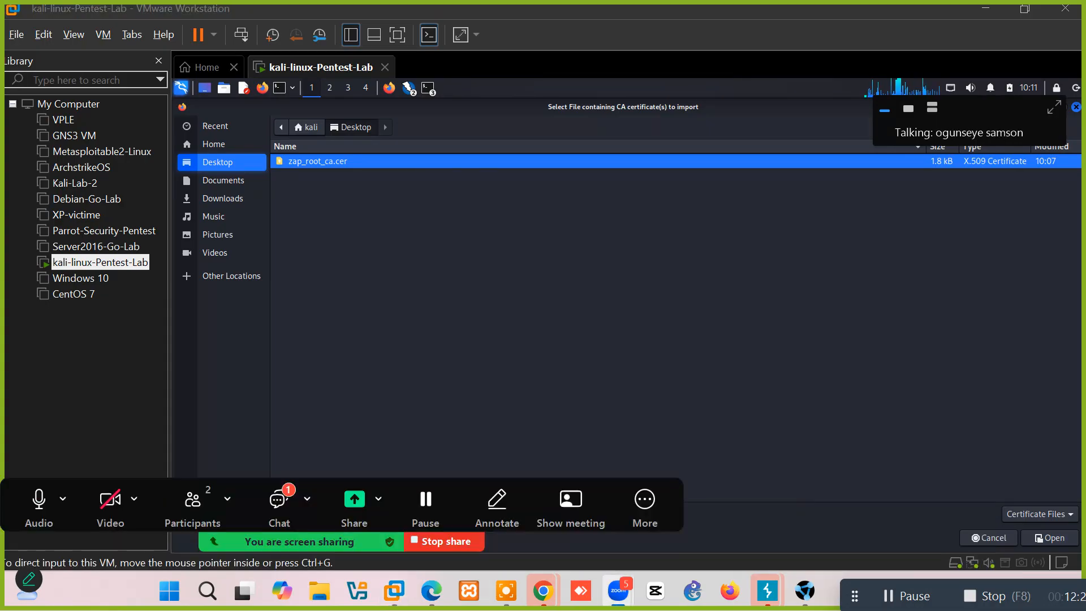
pyautogui.moveTo(1, 501); pyautogui.dragTo(13, 537)
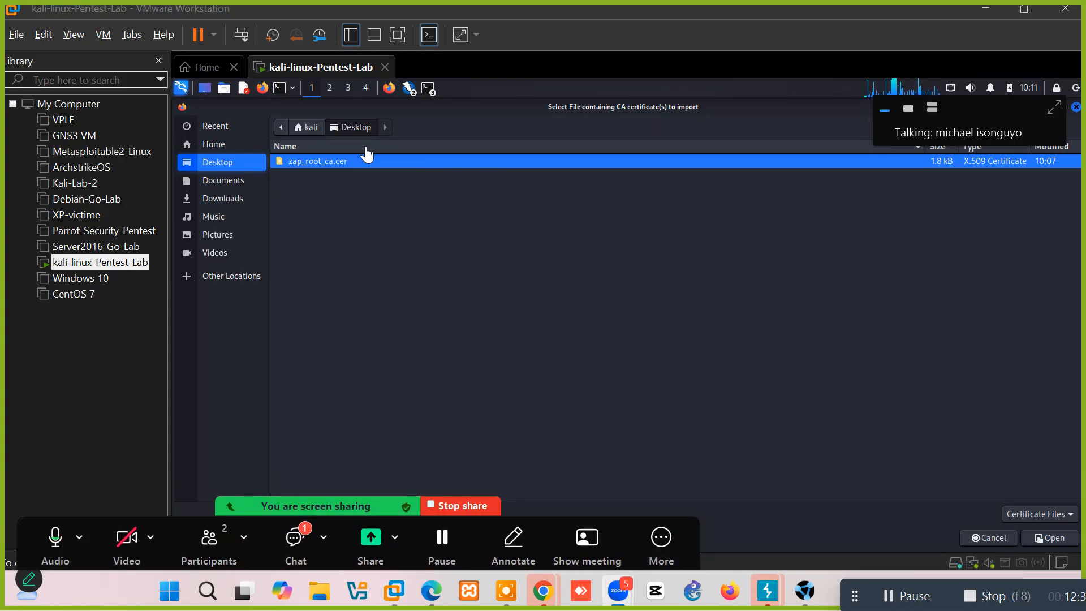
pyautogui.click(1053, 541)
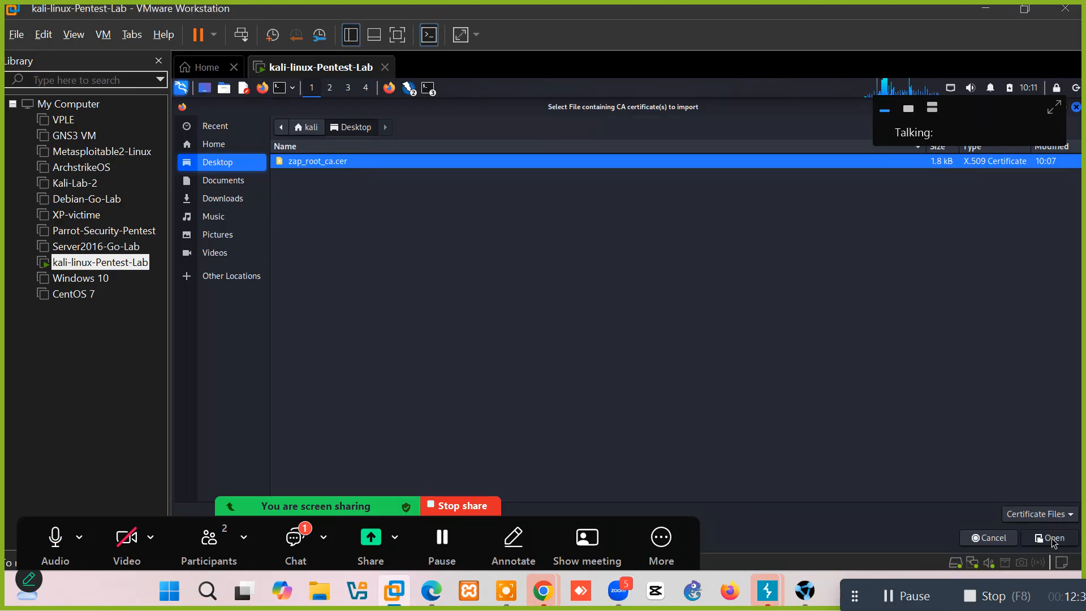
pyautogui.click(1053, 541)
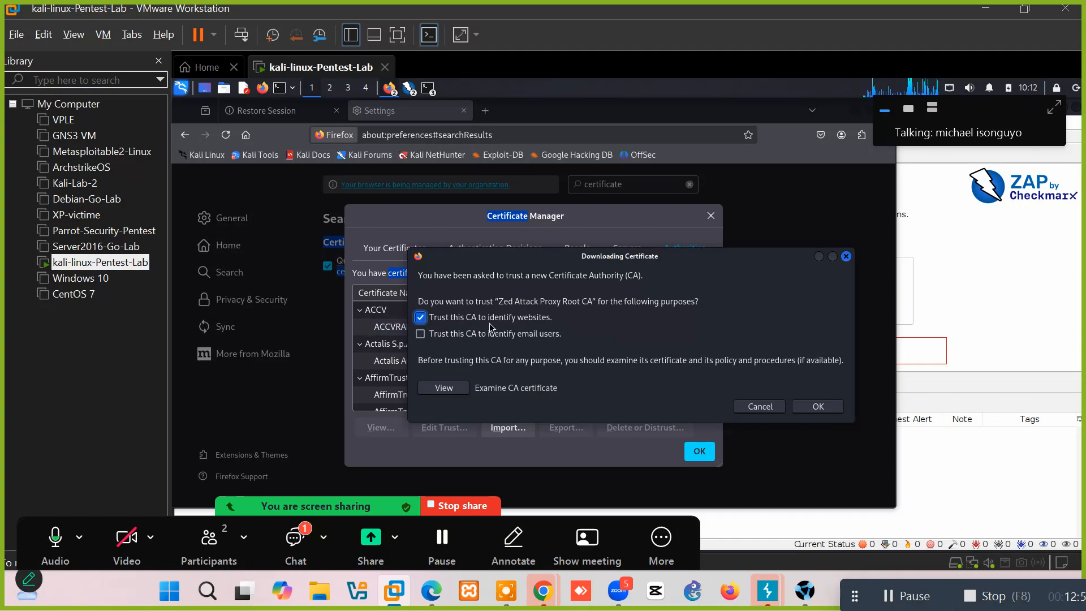
# Trust the ZAP root CA to identify websites and close the certificate manager.
pyautogui.click(817, 407)
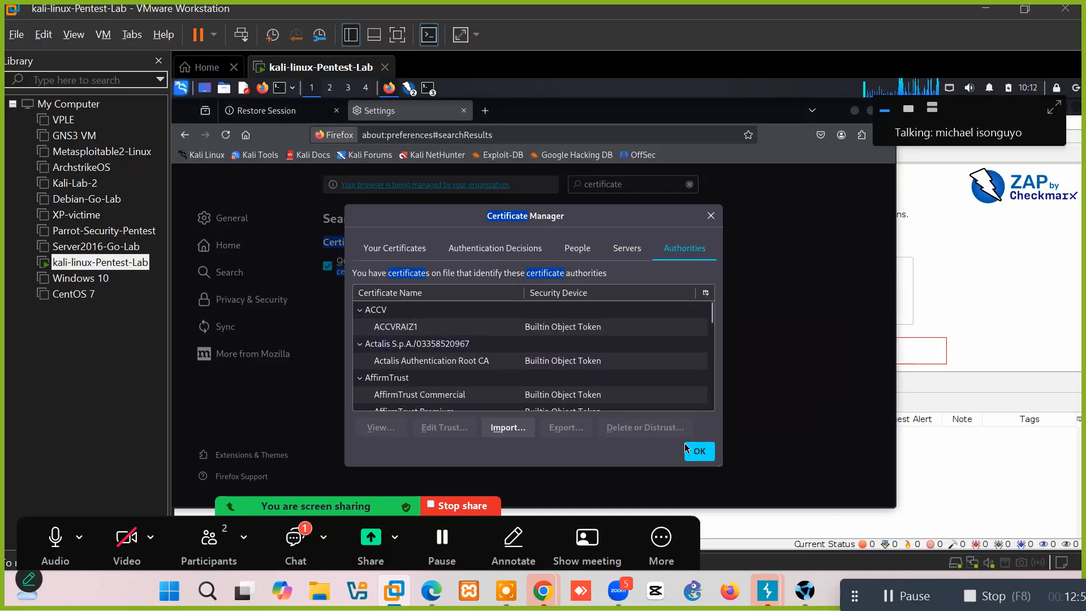
pyautogui.click(686, 373)
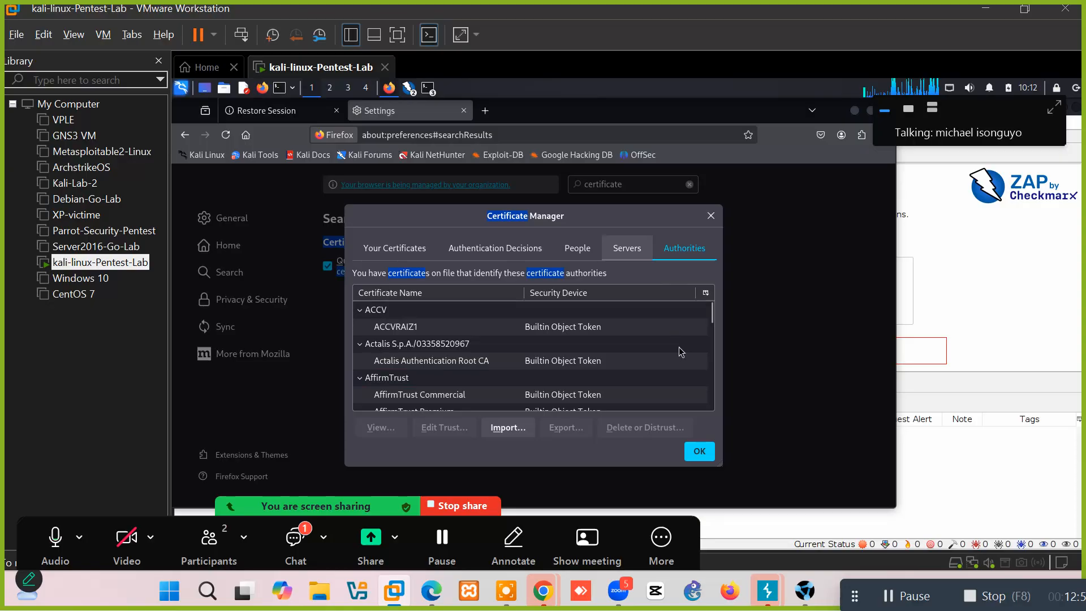
pyautogui.click(700, 452)
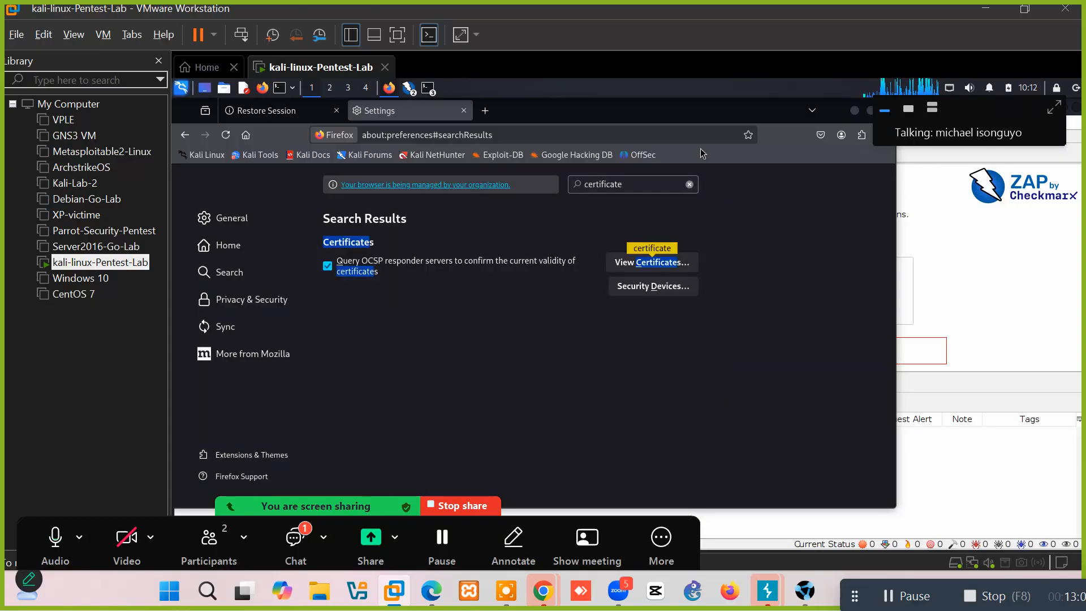
# Switch back to the Firefox Settings window and open a blank new tab.
pyautogui.click(1023, 327)
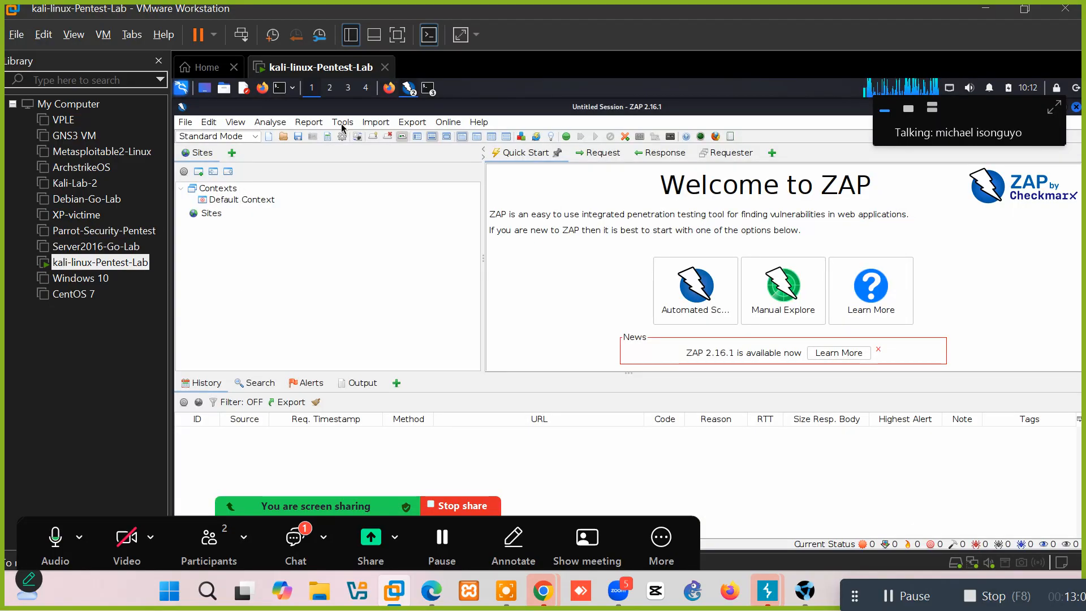
pyautogui.click(388, 88)
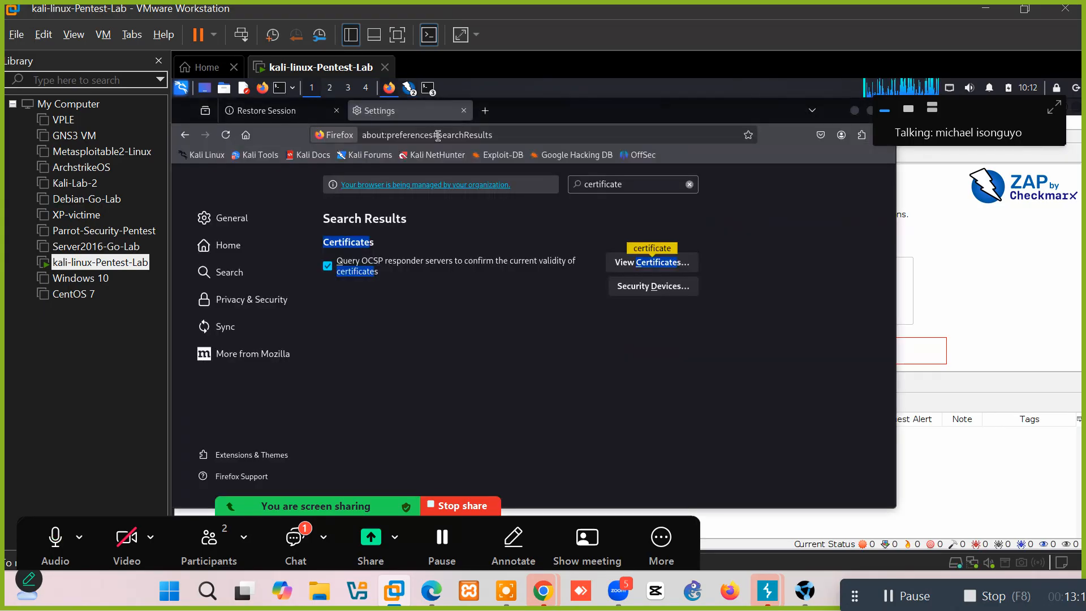
pyautogui.click(485, 110)
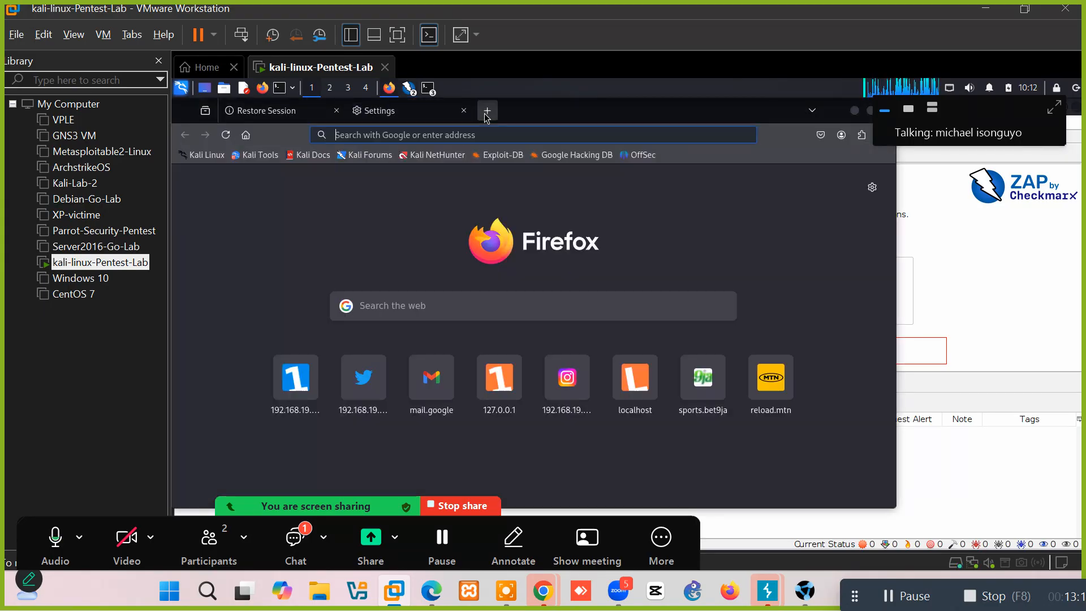
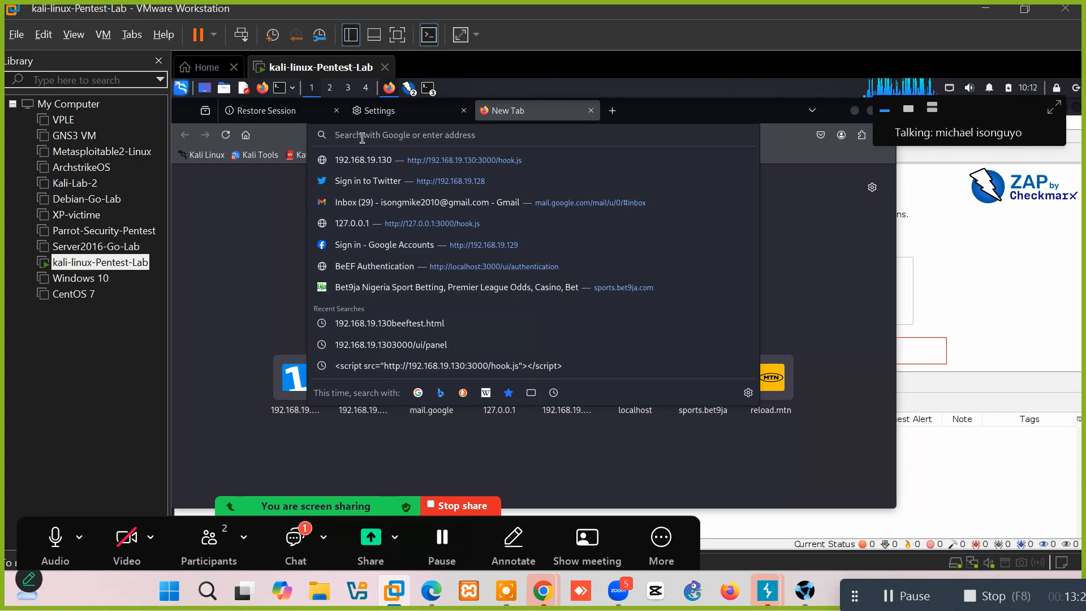
# Load testphp.vulnweb.com in the new Firefox tab.
pyautogui.write('test')
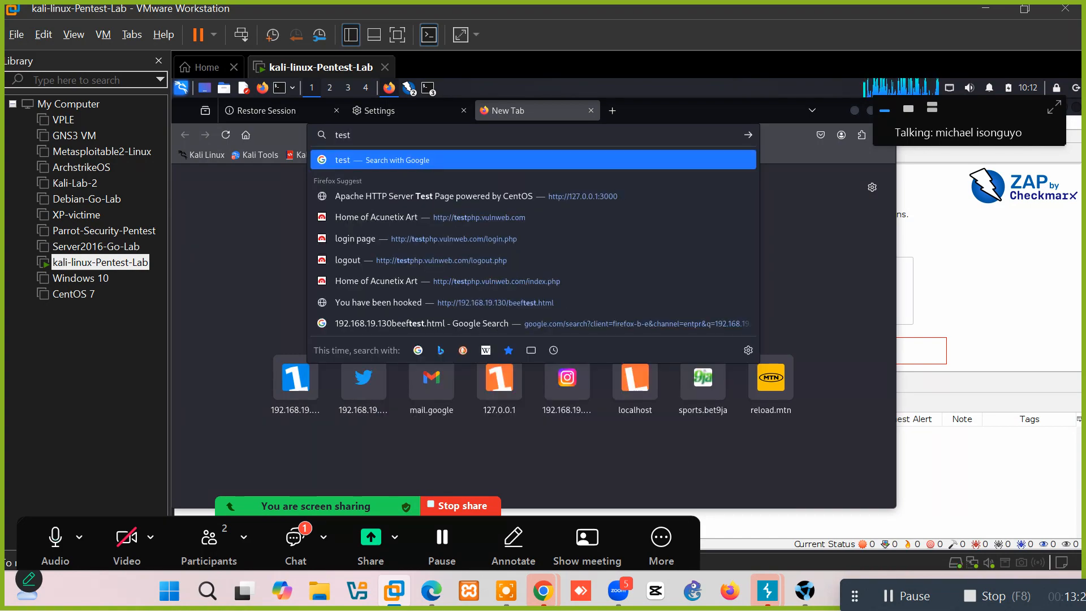
pyautogui.write('php.v')
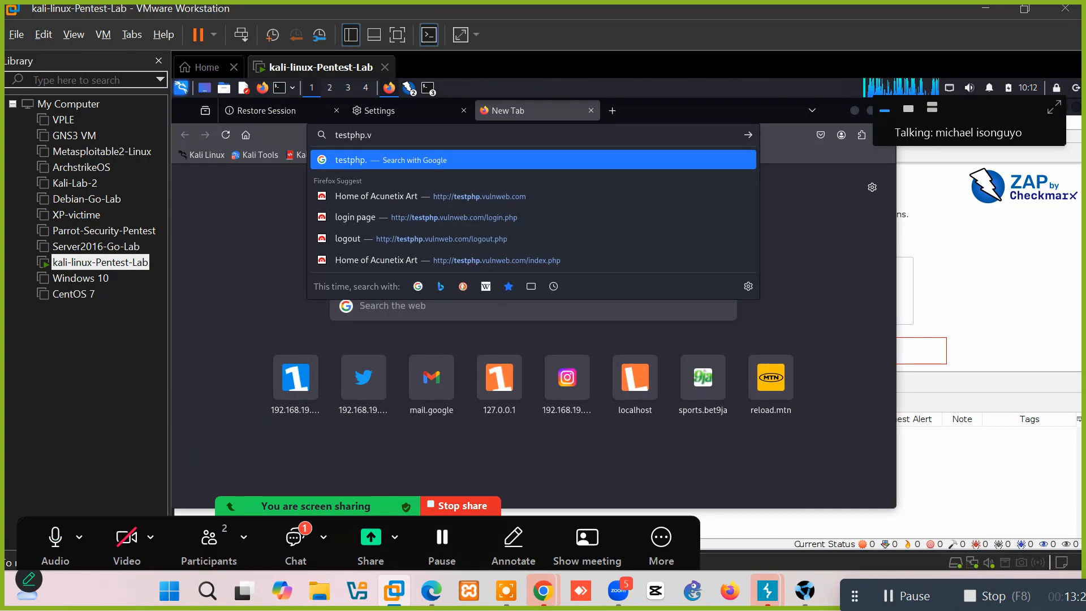
pyautogui.write('ul')
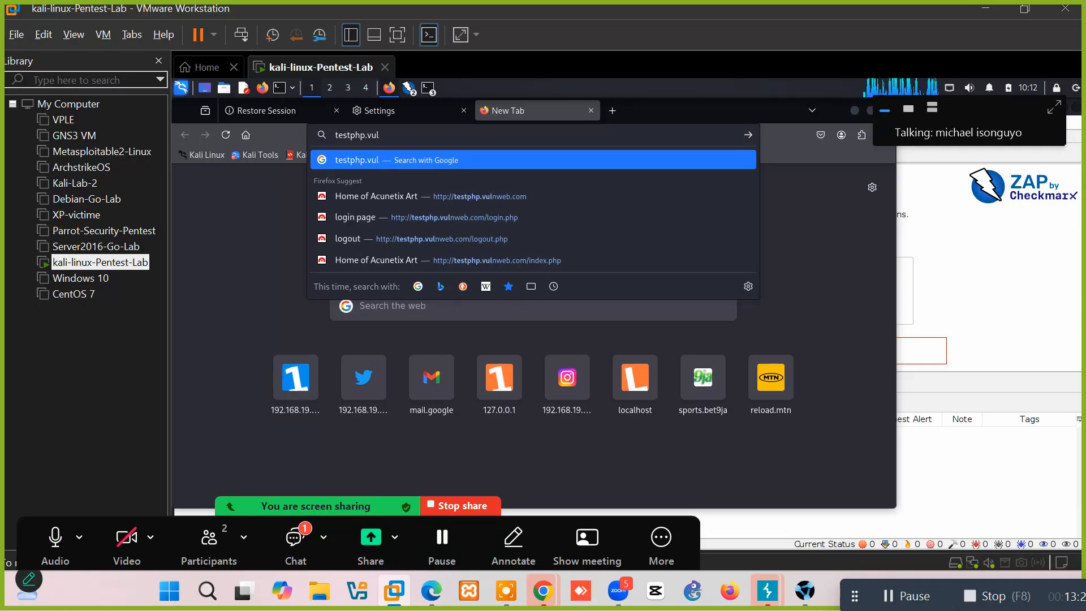
pyautogui.write('nweb.c')
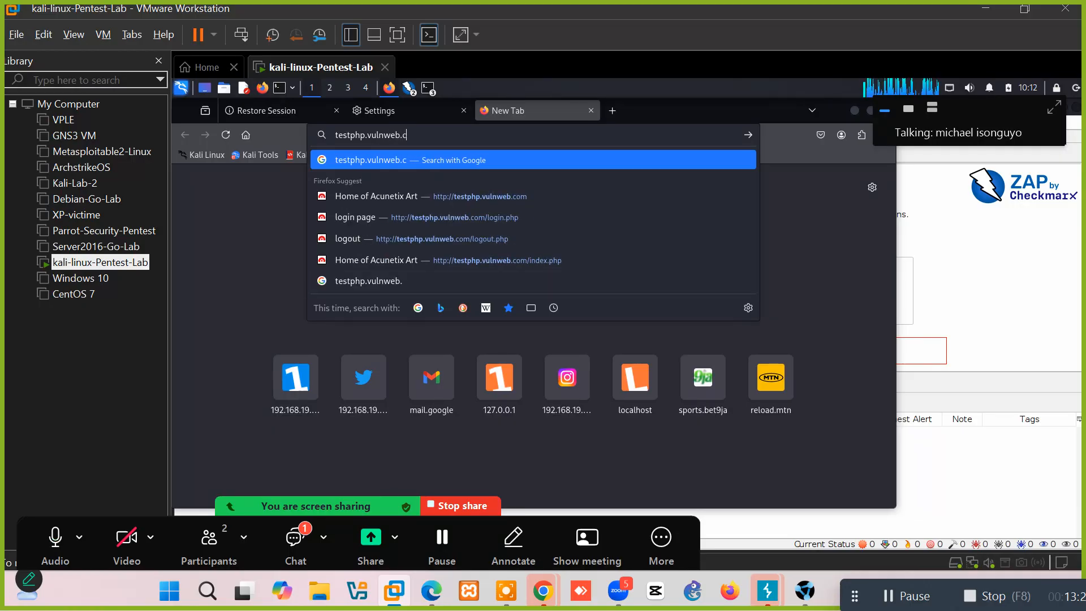
pyautogui.write('om')
pyautogui.press('Return')
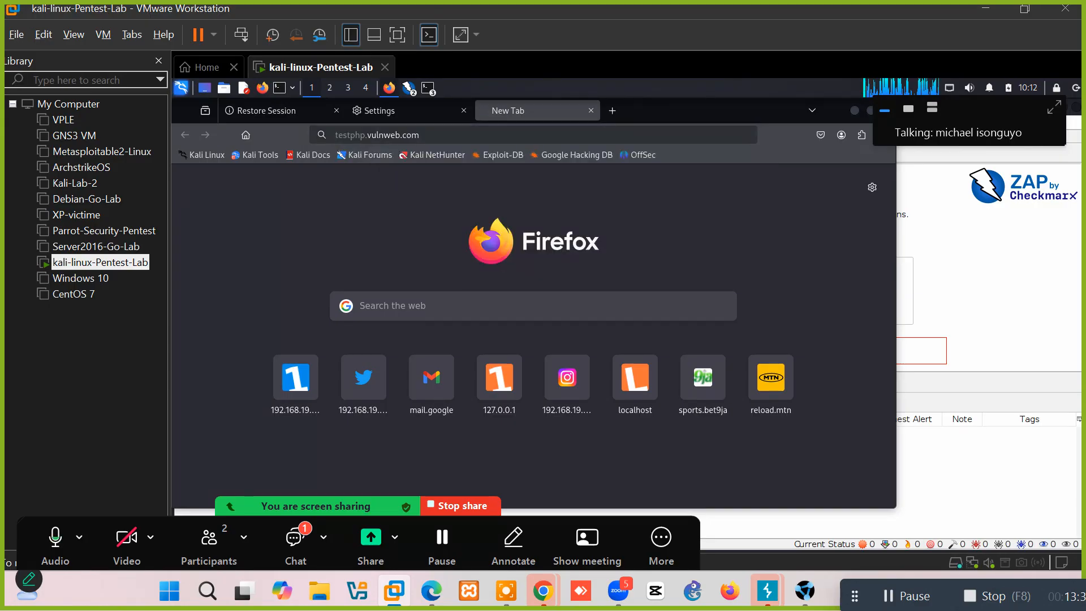
# Expand testphp.vulnweb.com in ZAP's Sites tree to show GET:/ and GET:style.css, then return to Firefox.
pyautogui.click(417, 93)
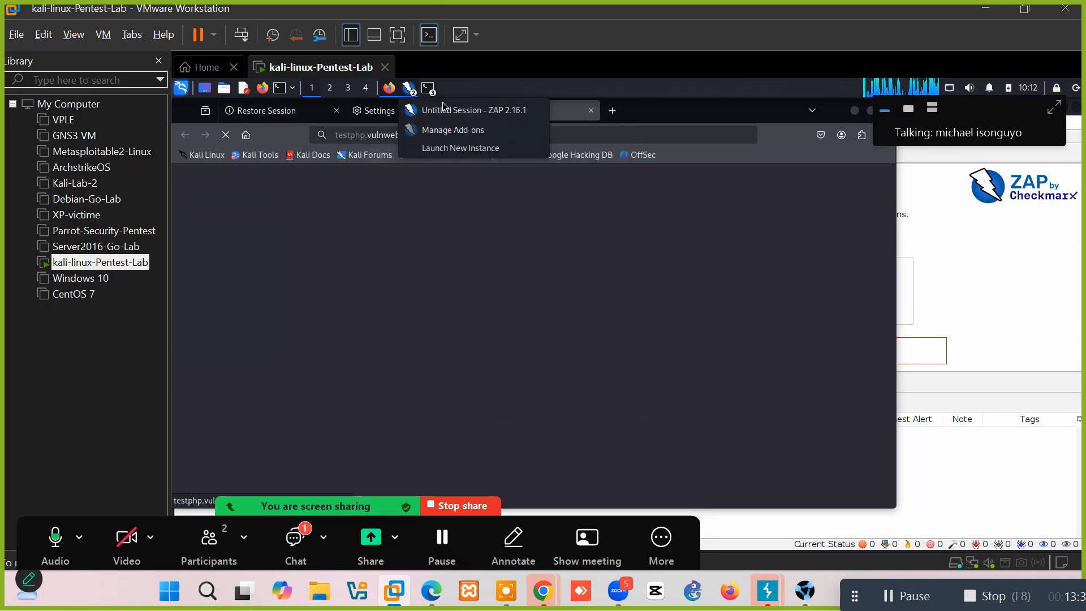
pyautogui.click(459, 111)
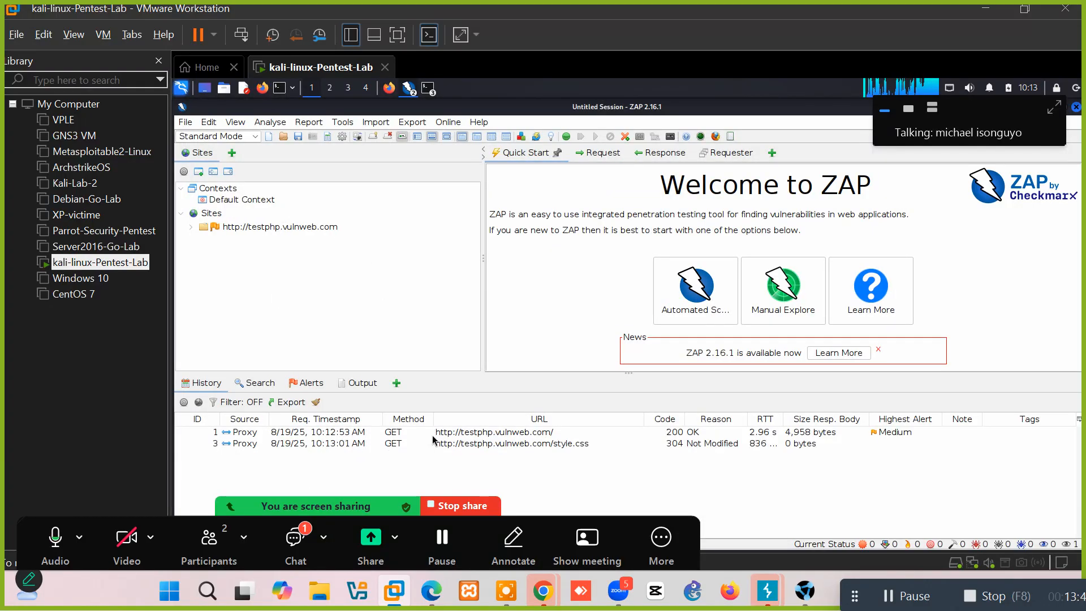
pyautogui.doubleClick(265, 228)
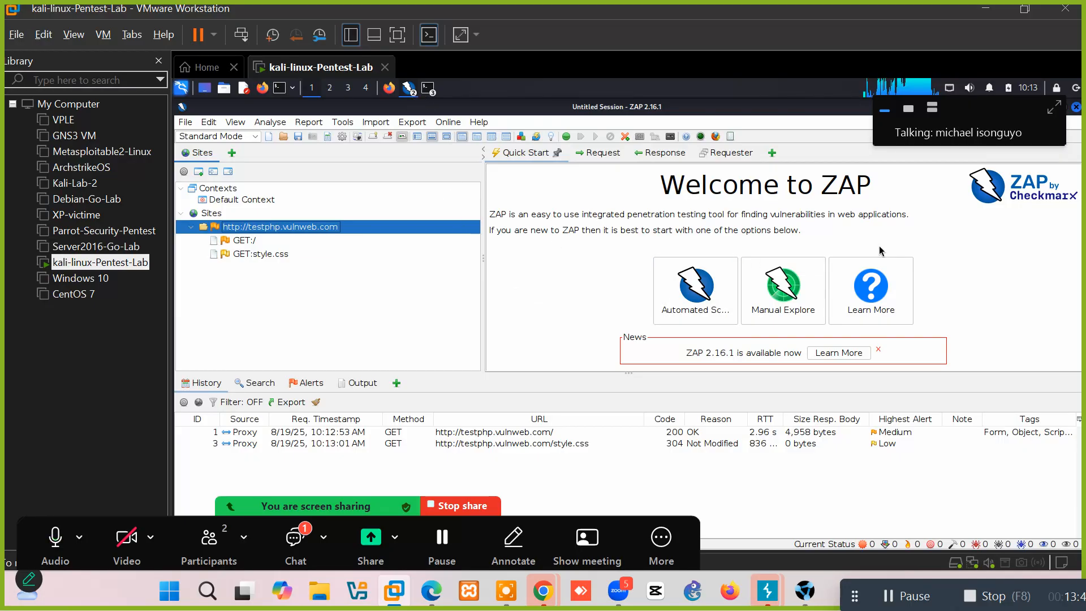
pyautogui.click(408, 89)
pyautogui.click(389, 87)
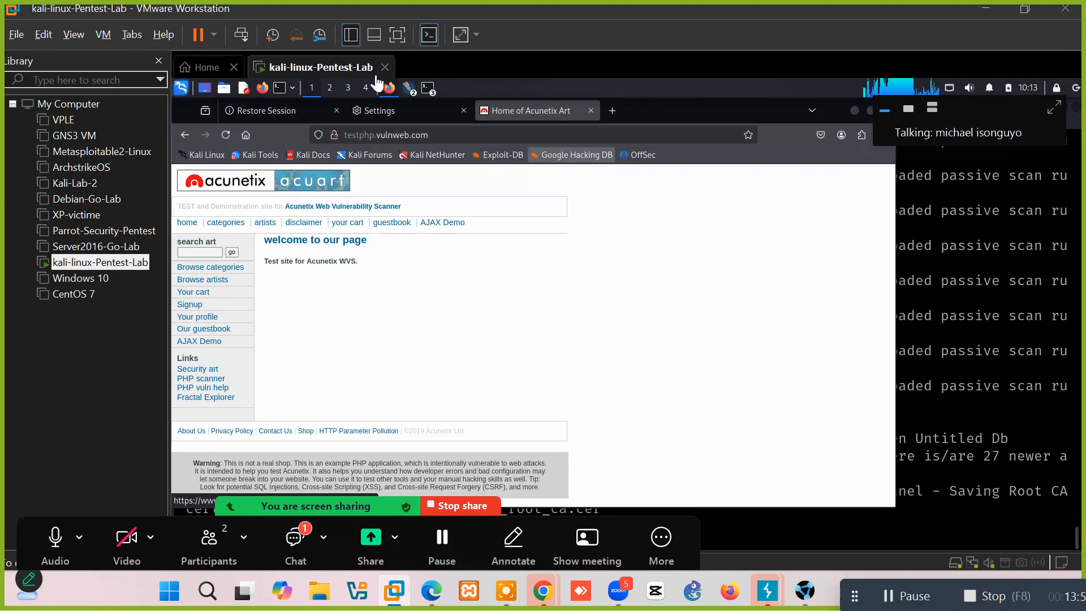
# Follow the test site's login link, then bring the ZAP session window back to the front.
pyautogui.click(184, 307)
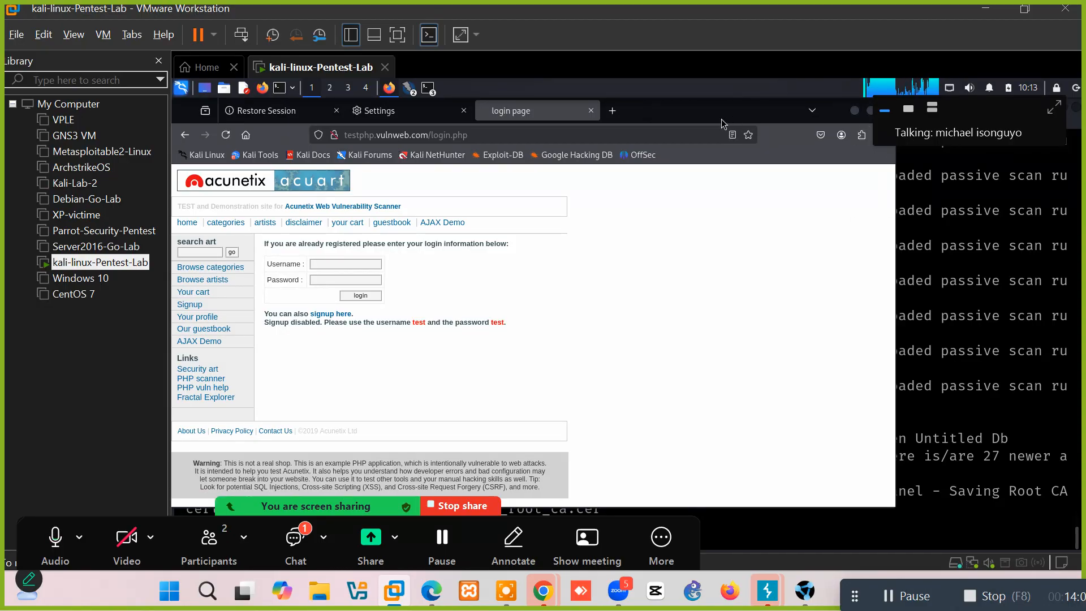
pyautogui.moveTo(712, 129); pyautogui.dragTo(677, 138)
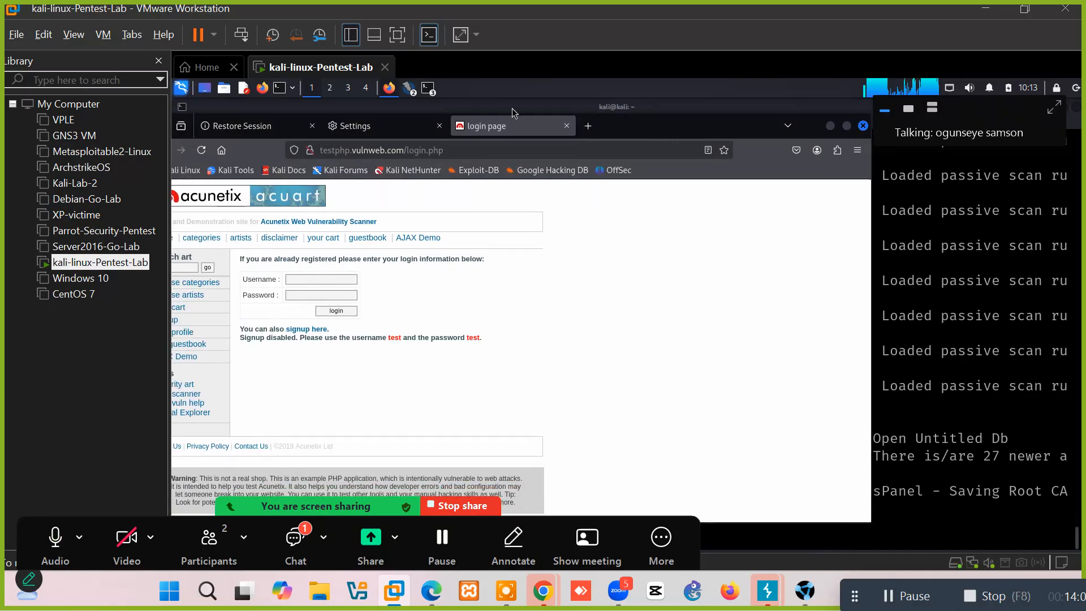
pyautogui.click(408, 88)
pyautogui.click(473, 112)
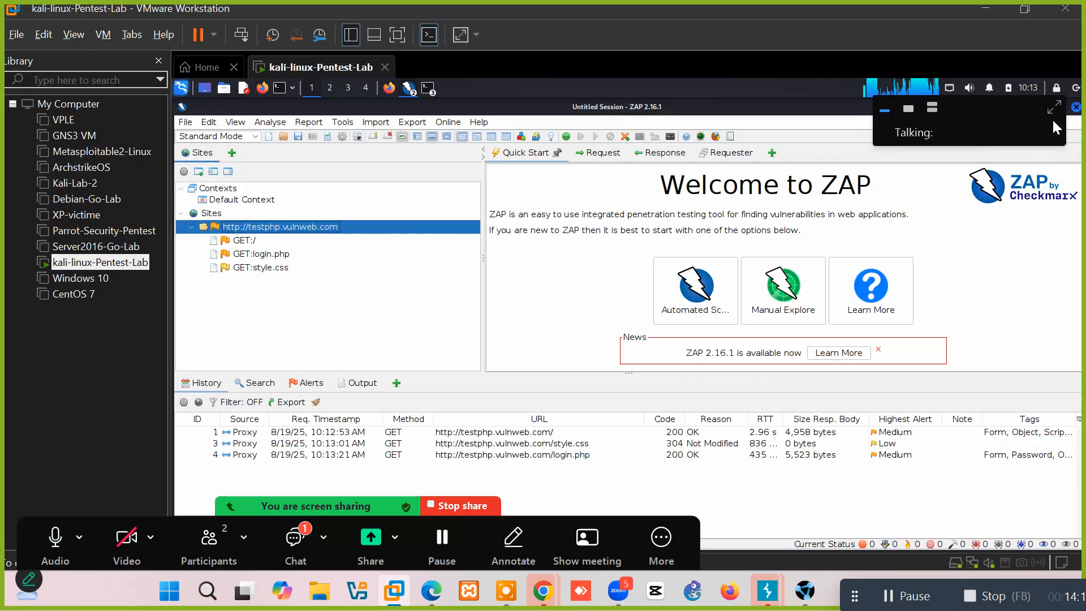
pyautogui.moveTo(999, 108); pyautogui.dragTo(772, 24)
# Restore the ZAP window from full-screen and move it aside to uncover Firefox.
pyautogui.click(1062, 108)
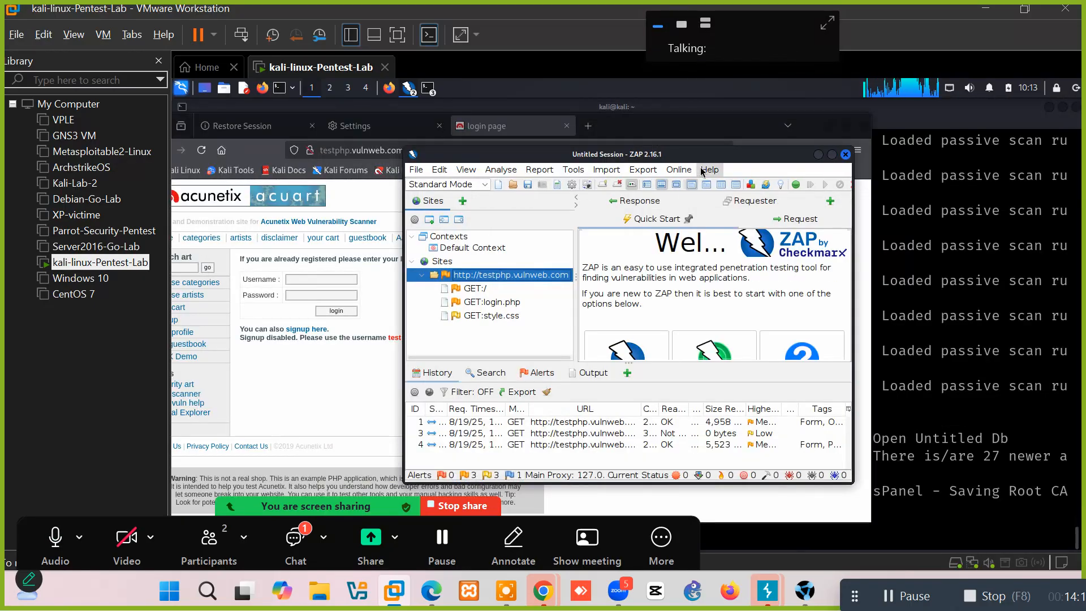
pyautogui.moveTo(810, 165); pyautogui.dragTo(1056, 162)
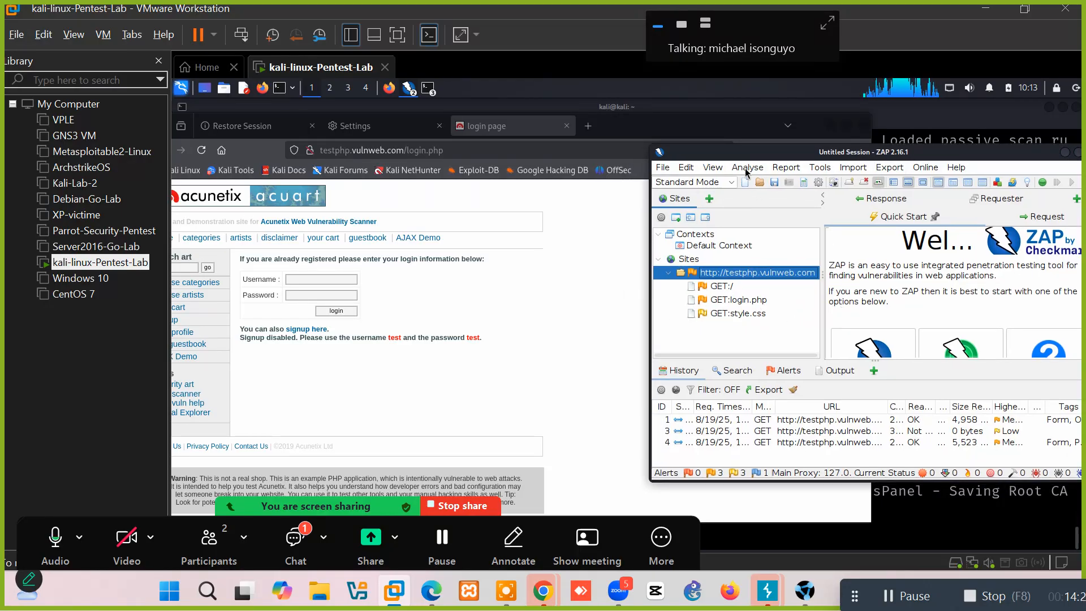
pyautogui.moveTo(760, 159); pyautogui.dragTo(535, 100)
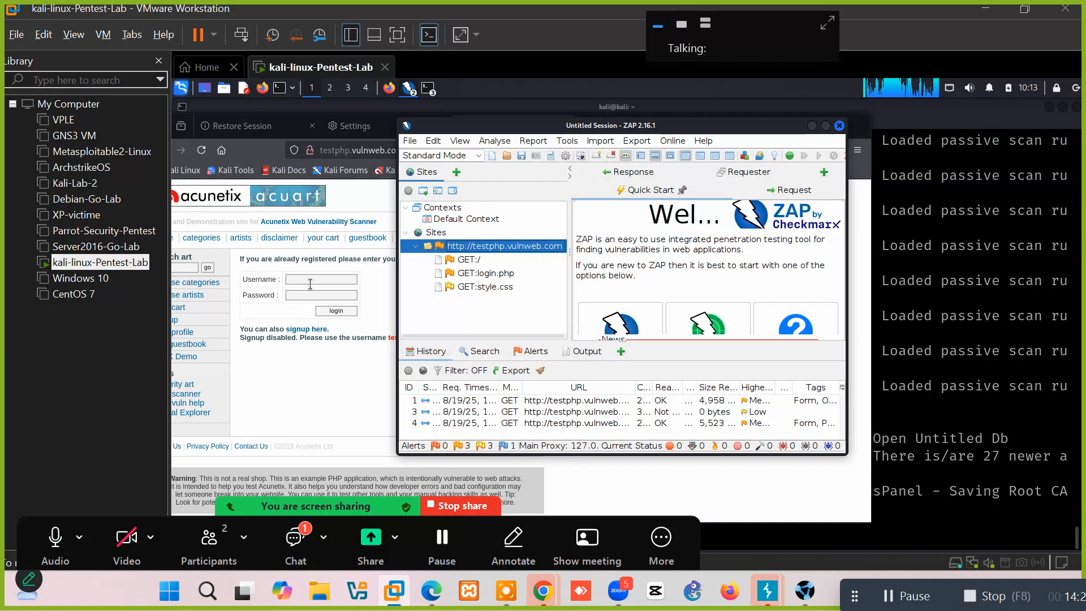
# Submit the login form with the site's test username and password, declining to save the password.
pyautogui.click(307, 279)
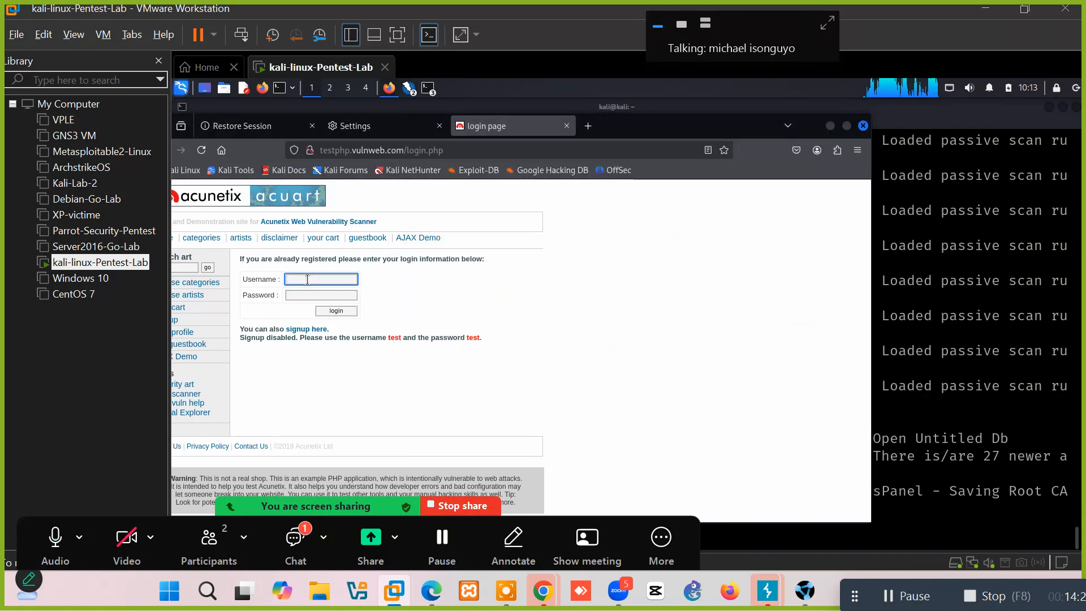
pyautogui.write('test')
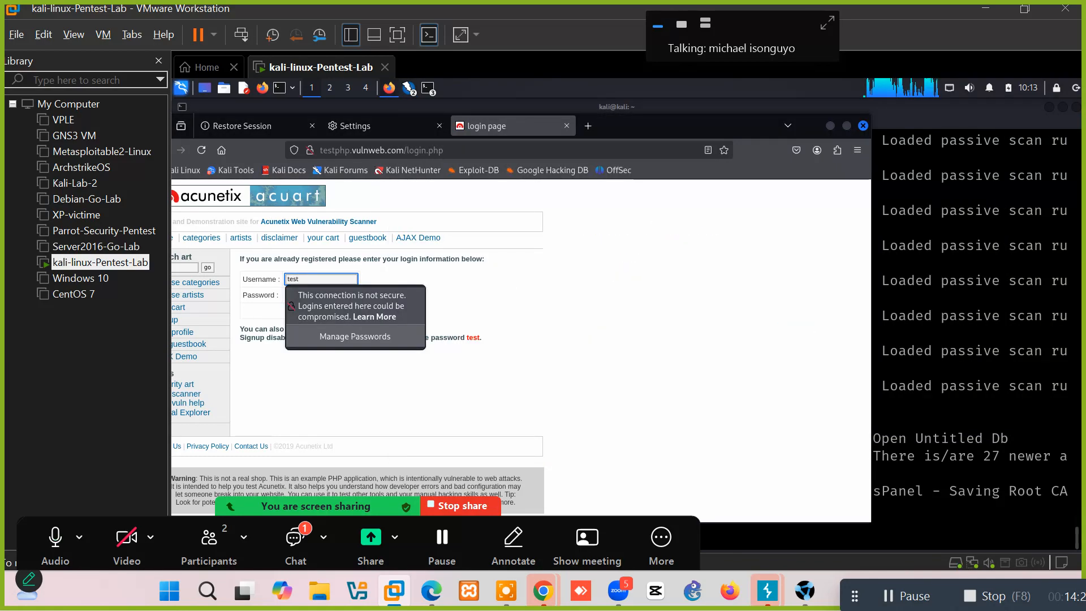
pyautogui.press('Tab')
pyautogui.write('test')
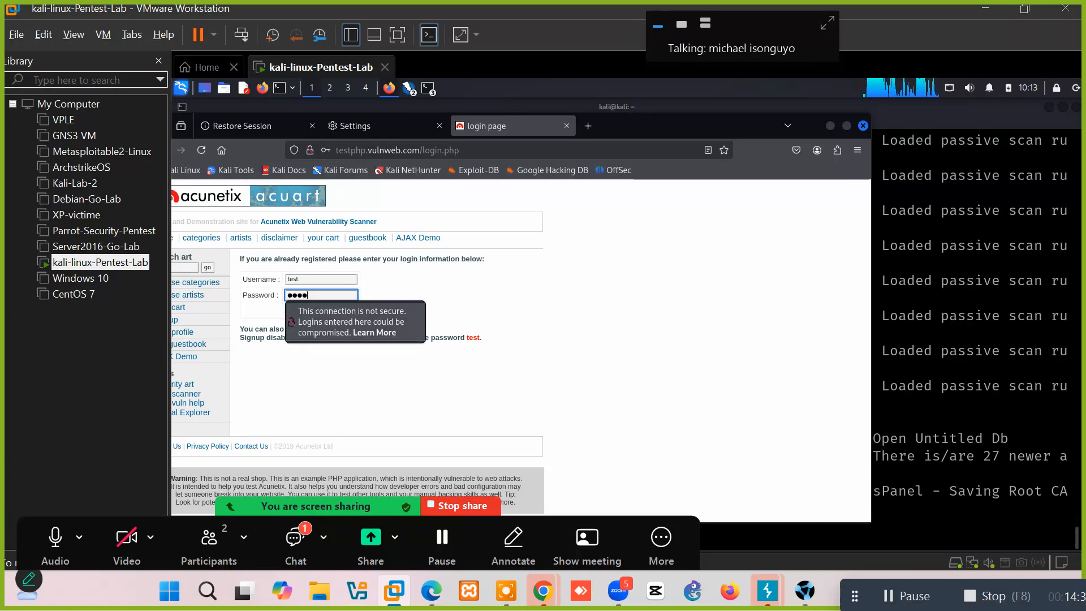
pyautogui.press('Return')
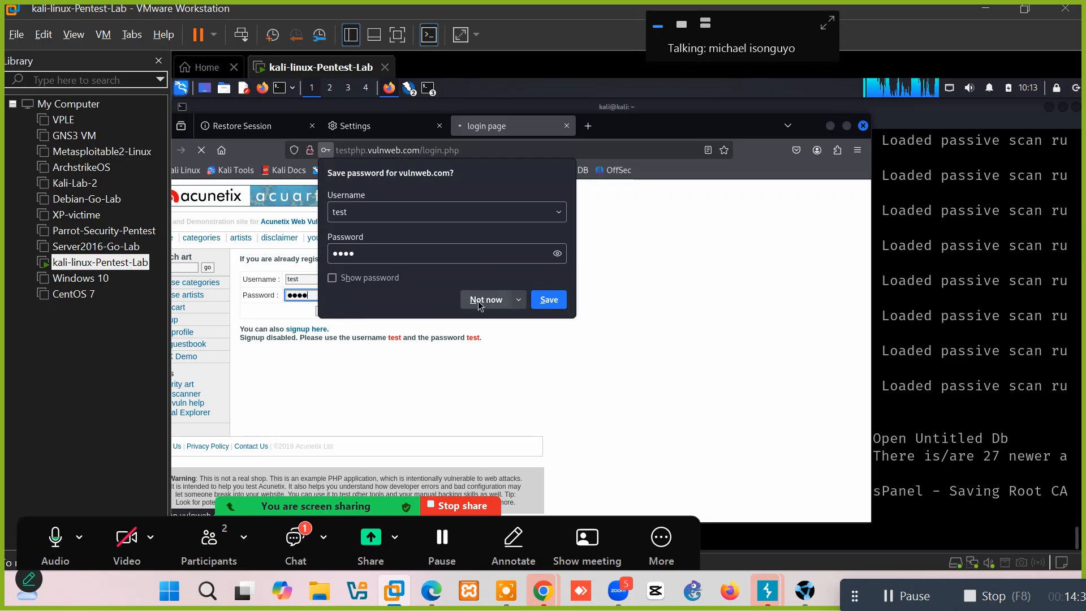
pyautogui.click(479, 300)
pyautogui.click(409, 88)
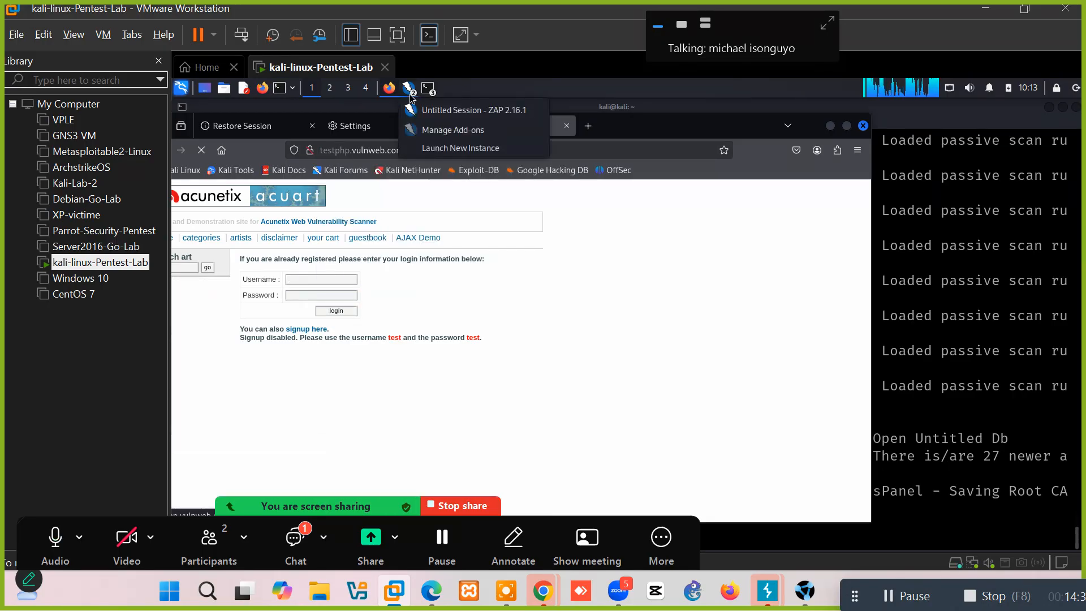
# Select POST:userinfo.php(pass,uname) in ZAP's Sites tree and maximize the ZAP window.
pyautogui.click(448, 111)
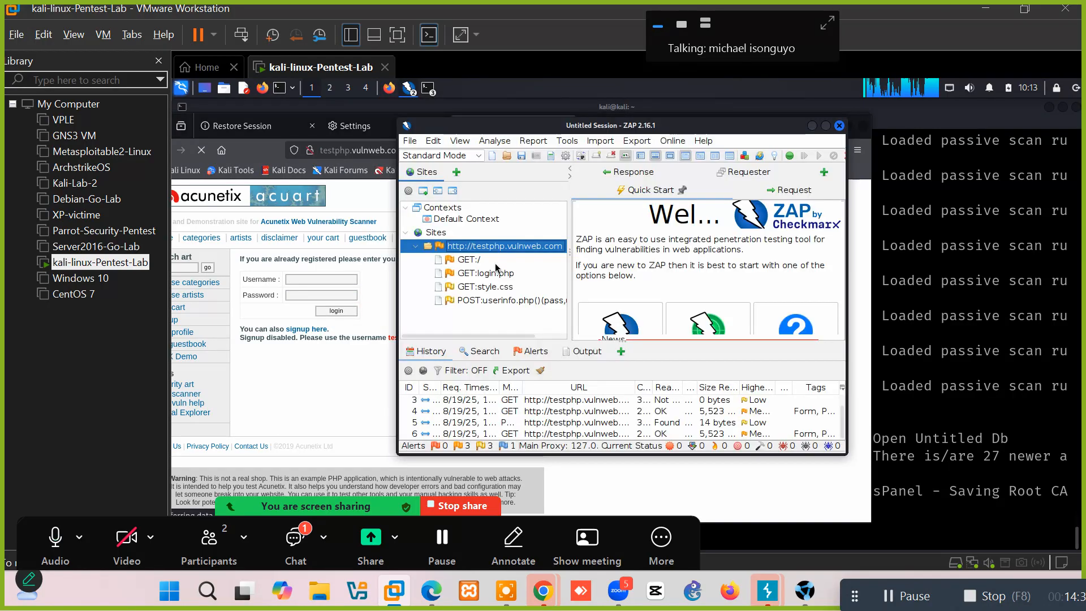
pyautogui.click(474, 301)
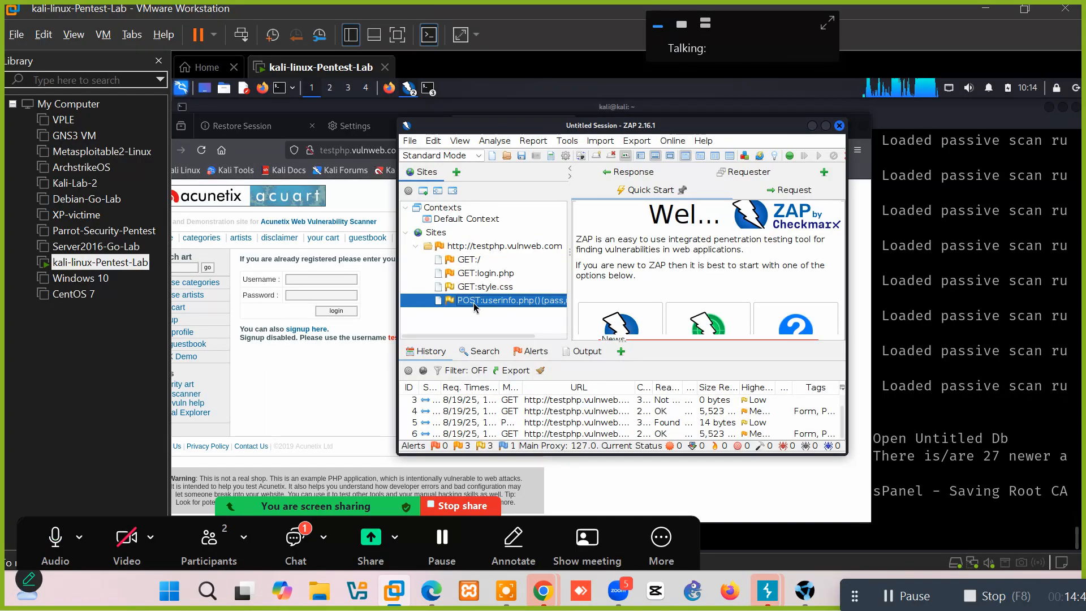
pyautogui.click(826, 126)
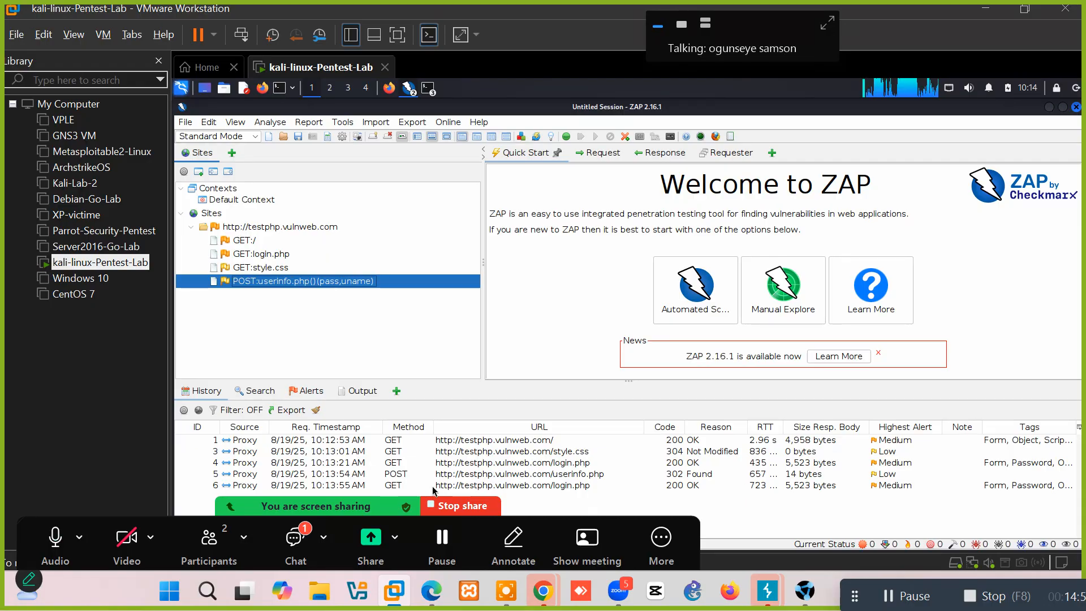
# Load History row 5 (POST userinfo.php) in the Request tab and highlight its uname and pass body parameters.
pyautogui.click(405, 475)
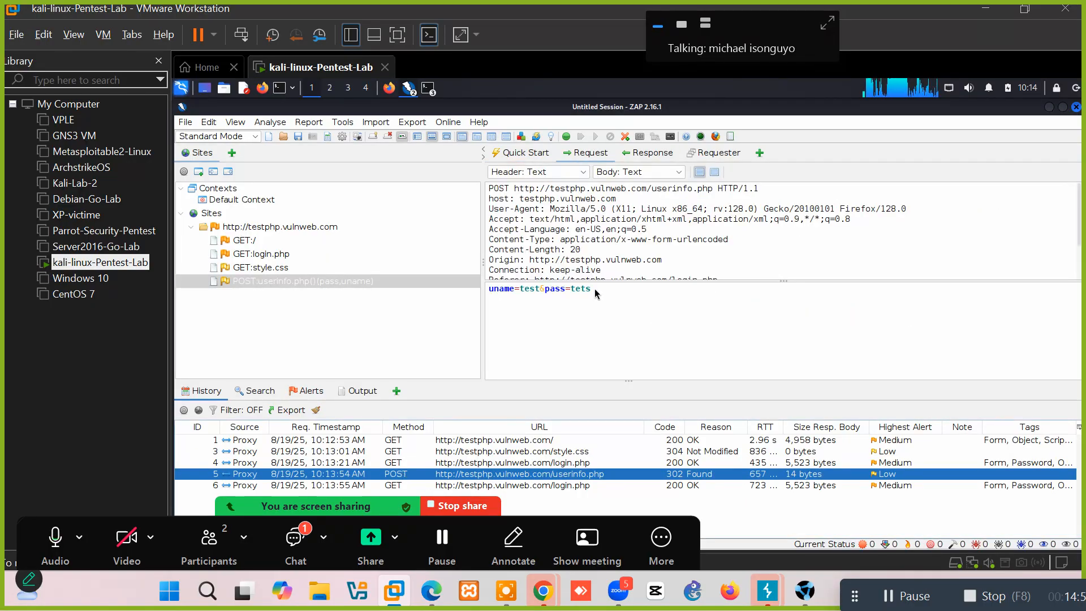
pyautogui.moveTo(594, 289); pyautogui.dragTo(458, 289)
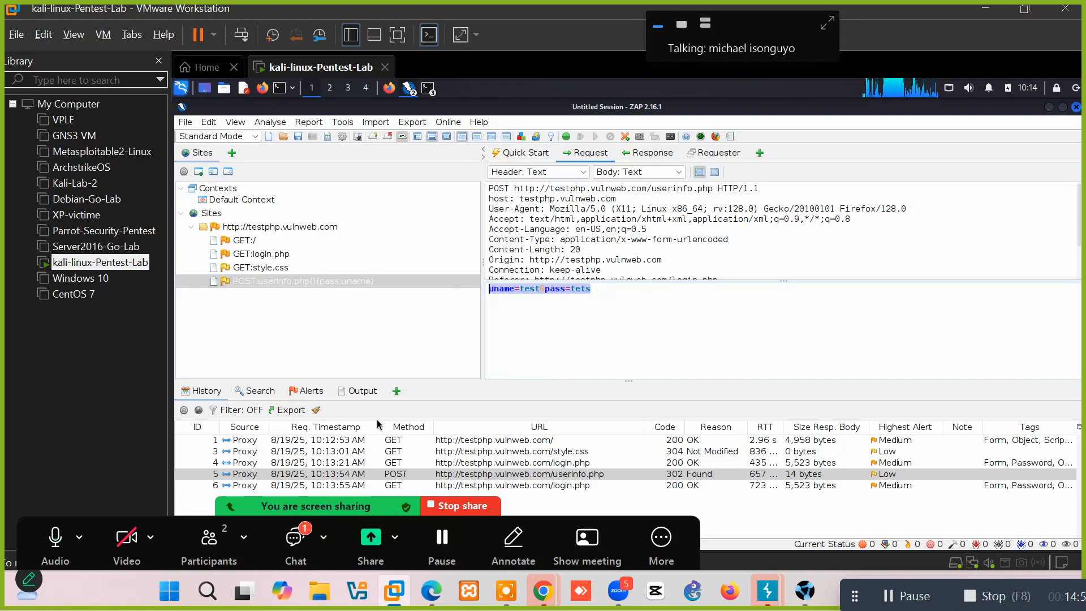
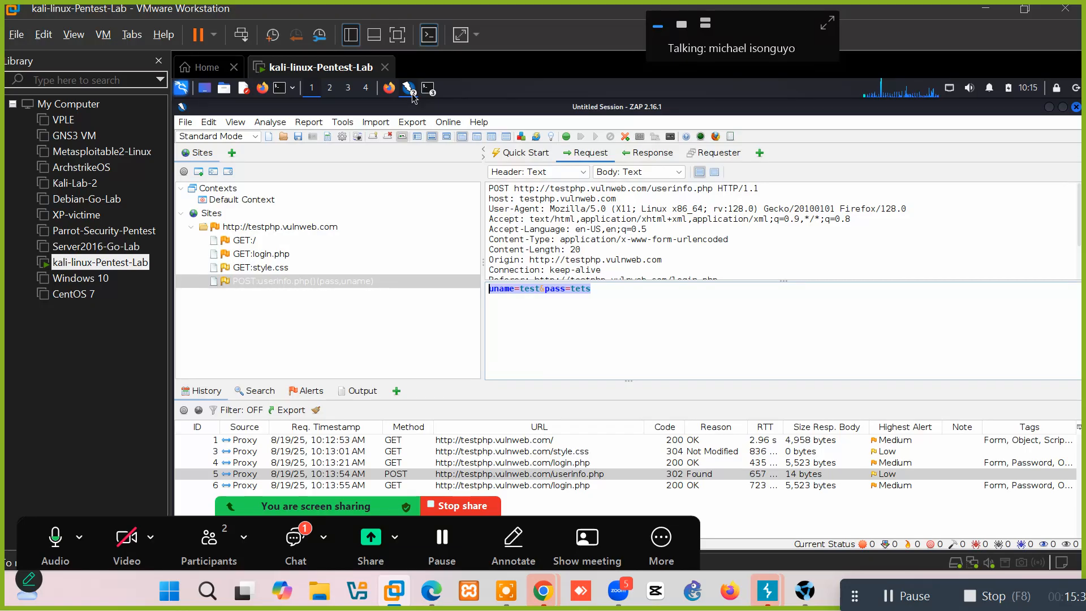
# Inspect the captured GET style.css and login.php requests, then collapse and re-expand the testphp.vulnweb.com node.
pyautogui.click(272, 268)
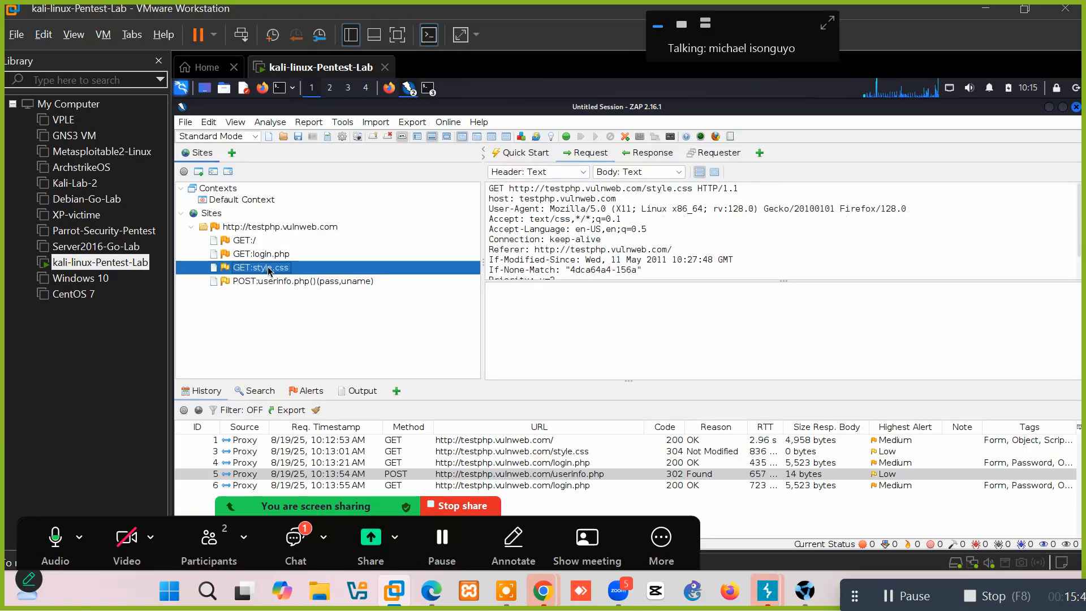
pyautogui.click(262, 255)
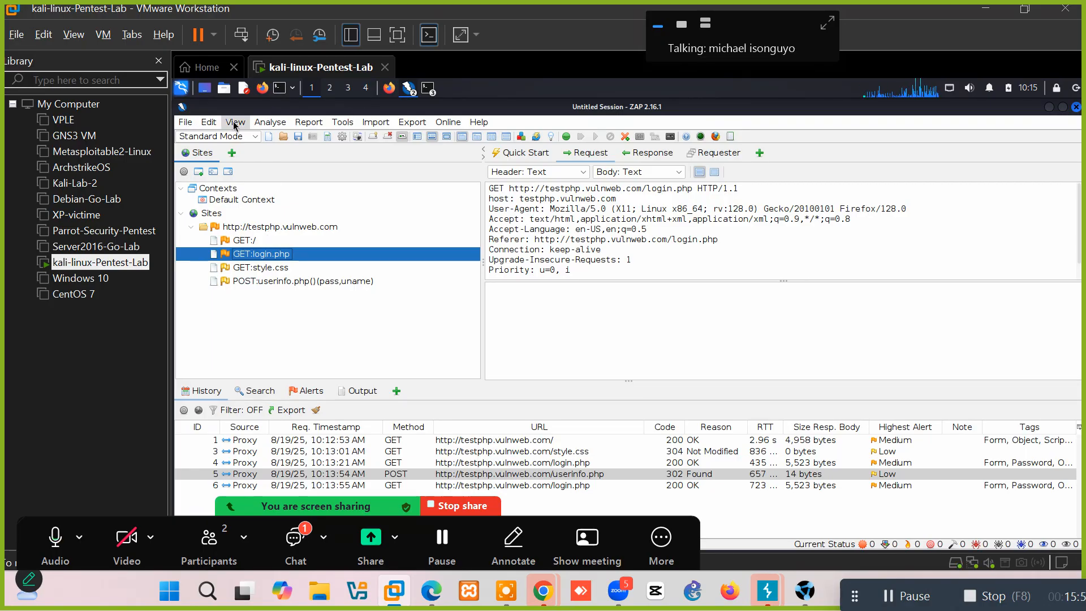
pyautogui.doubleClick(249, 230)
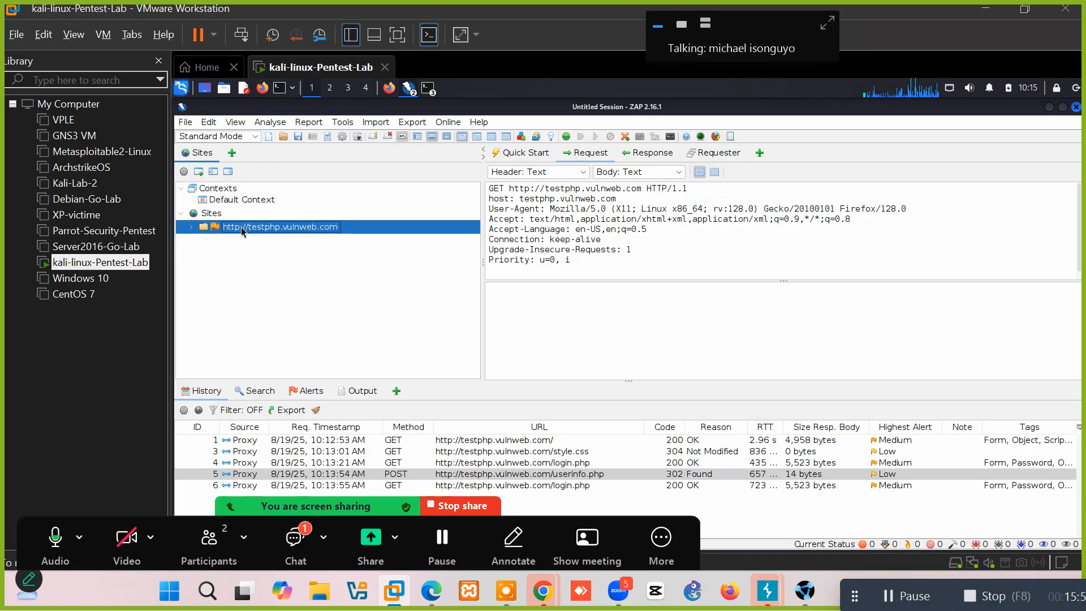
pyautogui.doubleClick(299, 228)
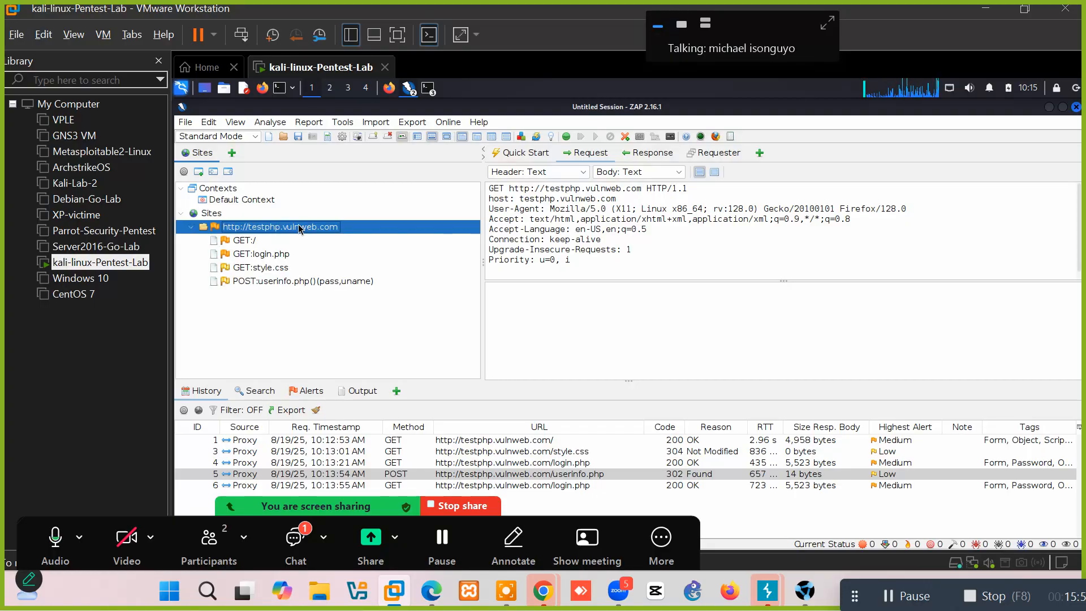
pyautogui.rightClick(300, 227)
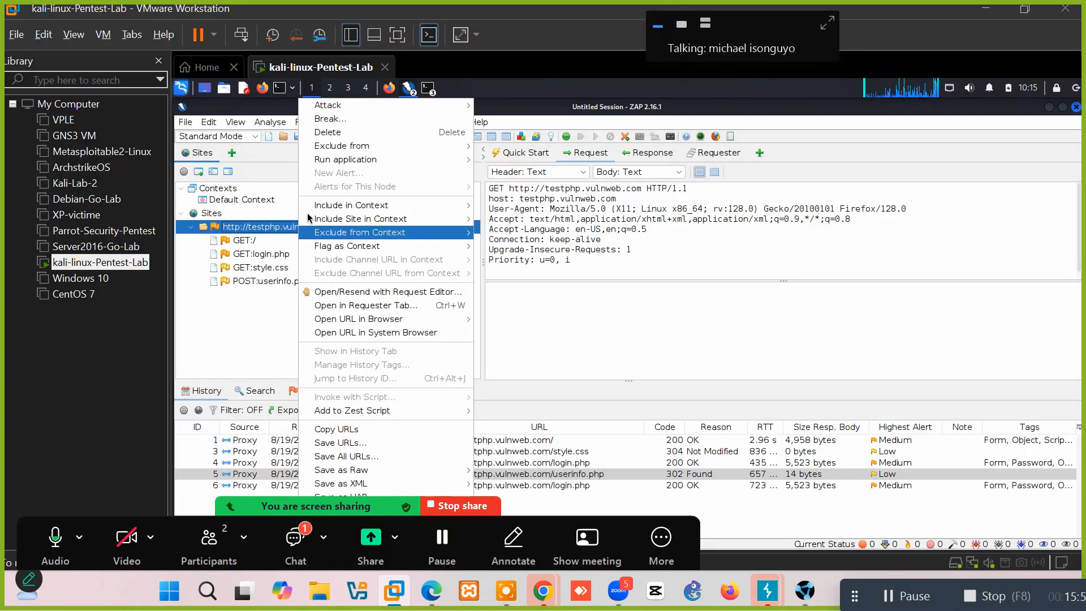
pyautogui.moveTo(321, 106)
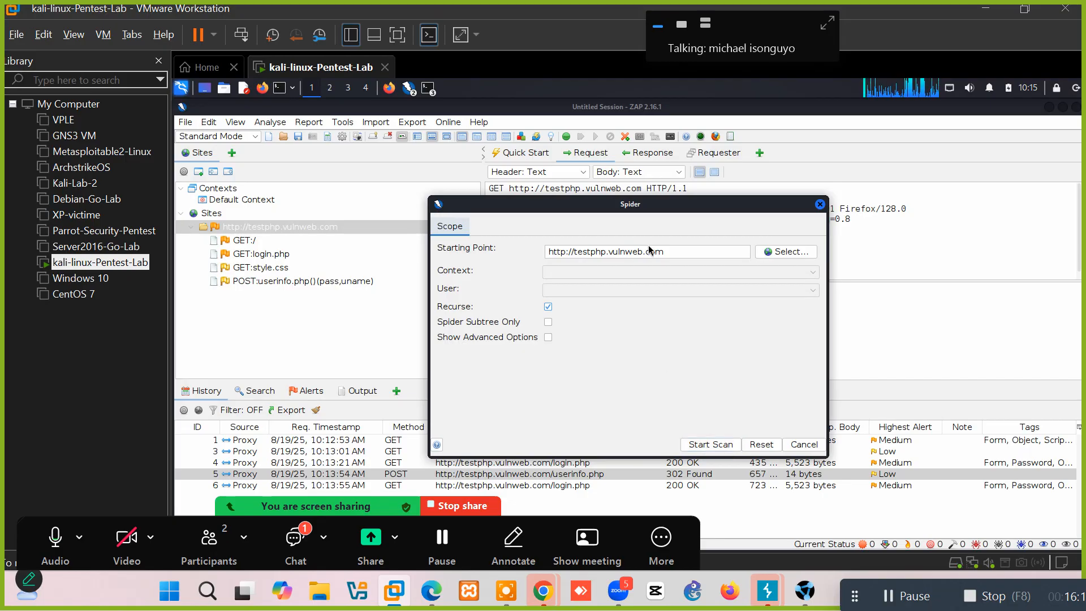
pyautogui.click(705, 443)
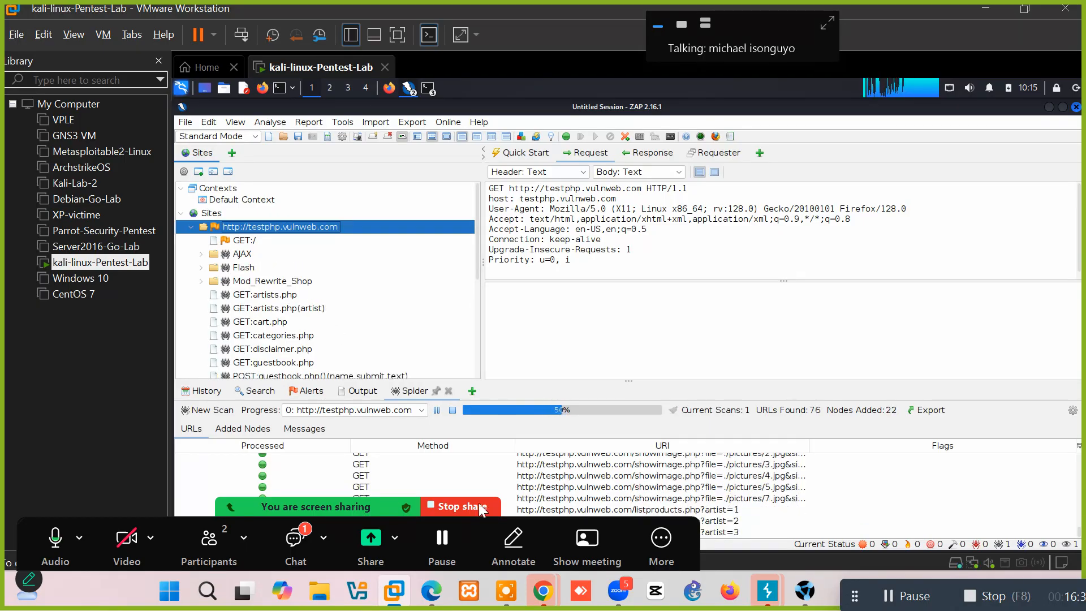
# Show the passive-scan alerts and the Absence of Anti-CSRF Tokens alert details.
pyautogui.click(304, 392)
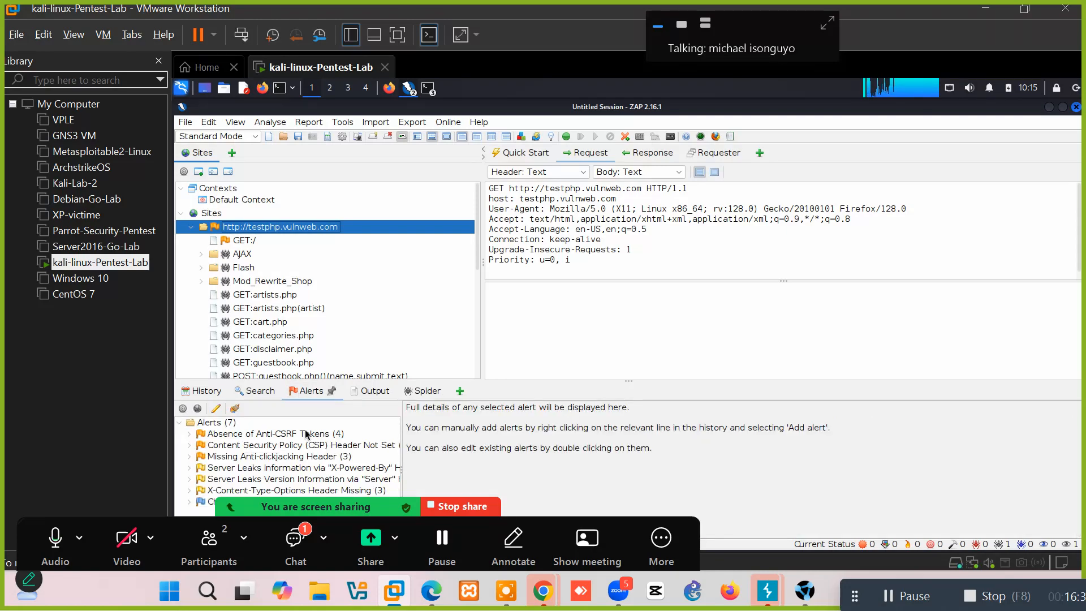
pyautogui.click(286, 434)
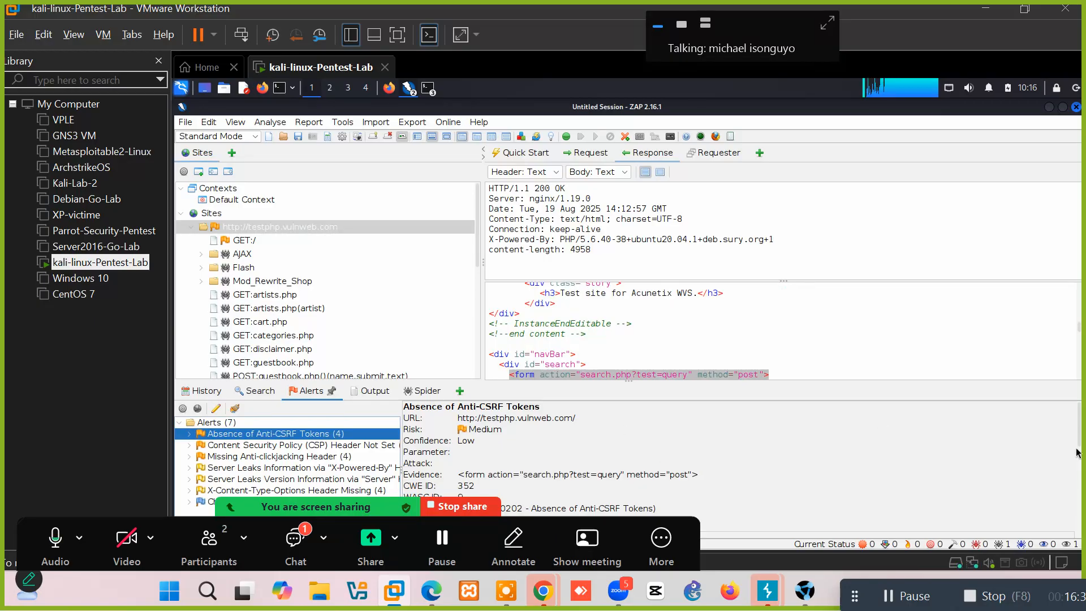
pyautogui.moveTo(1080, 451); pyautogui.dragTo(1080, 405)
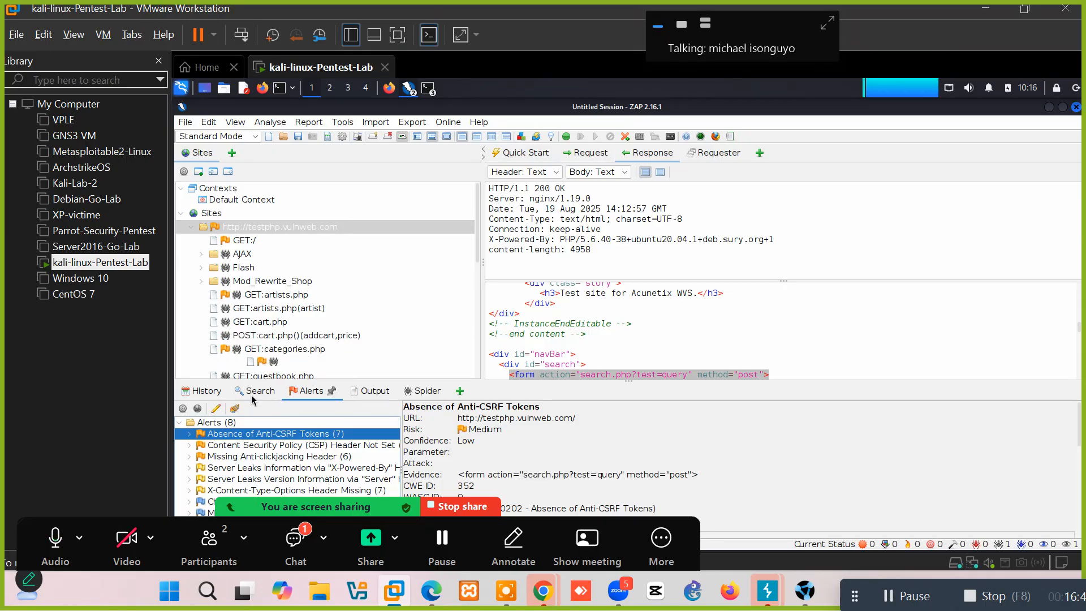
# Check the Search, History, Output and Spider tabs, return to Alerts, and collapse testphp.vulnweb.com.
pyautogui.click(256, 391)
pyautogui.click(204, 391)
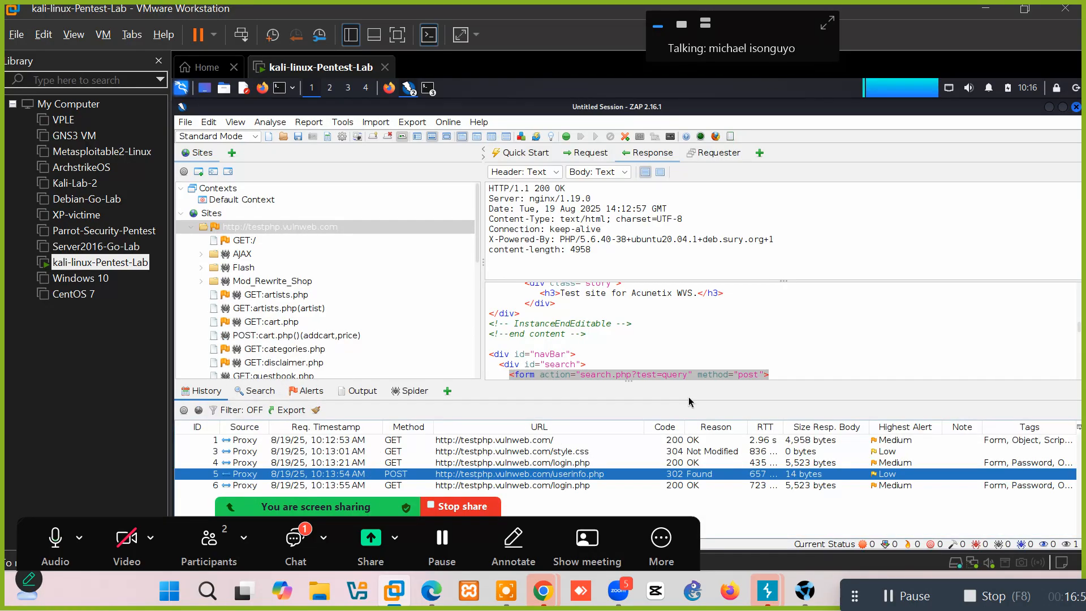
pyautogui.click(309, 391)
pyautogui.click(366, 393)
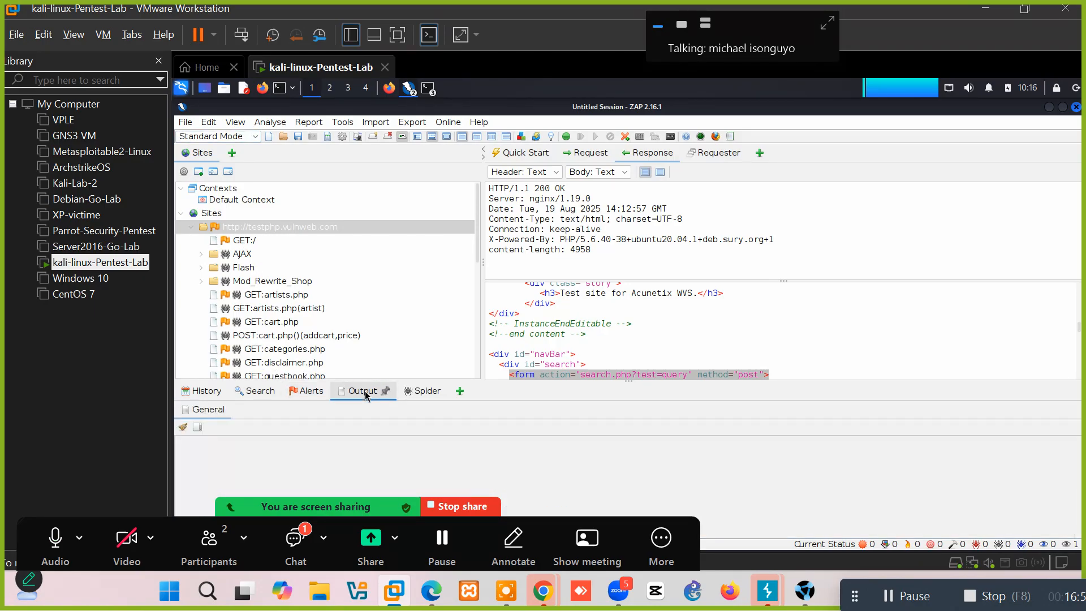
pyautogui.click(422, 393)
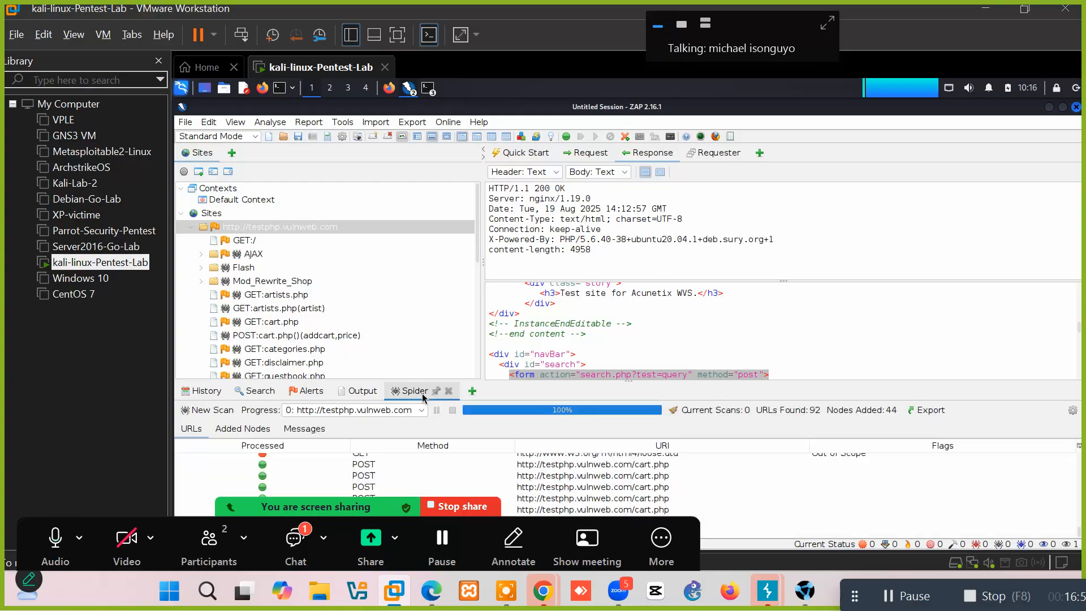
pyautogui.click(310, 391)
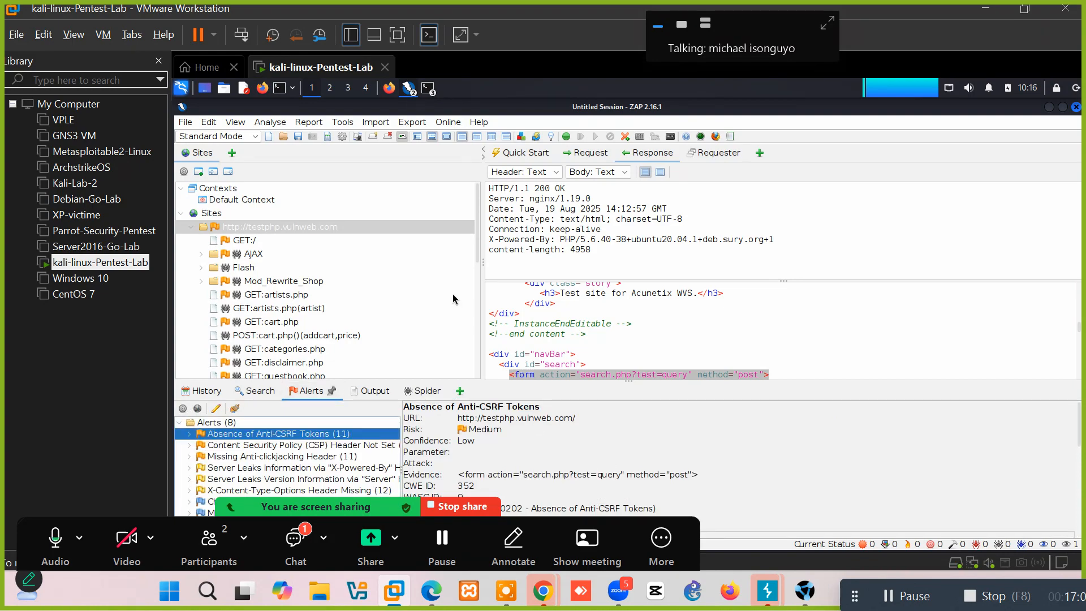
pyautogui.doubleClick(268, 229)
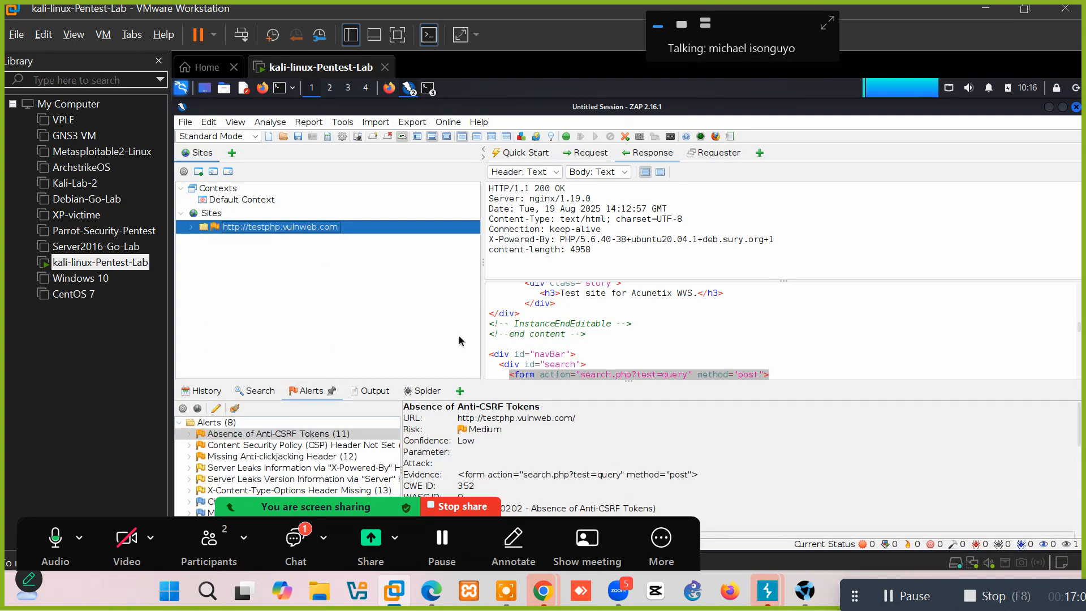
pyautogui.rightClick(298, 229)
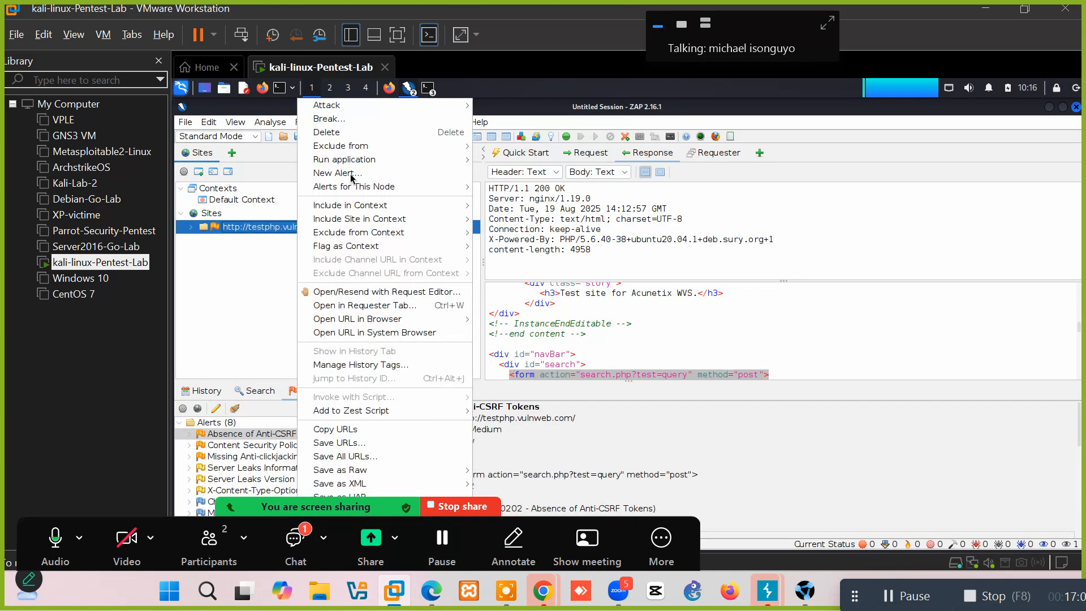
pyautogui.moveTo(317, 109)
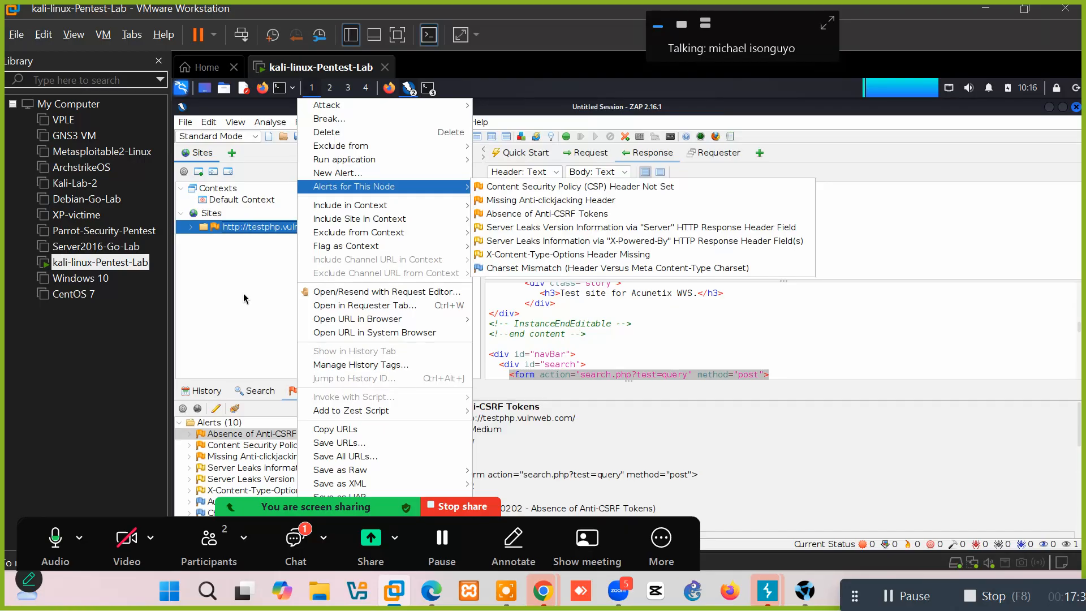
pyautogui.click(242, 288)
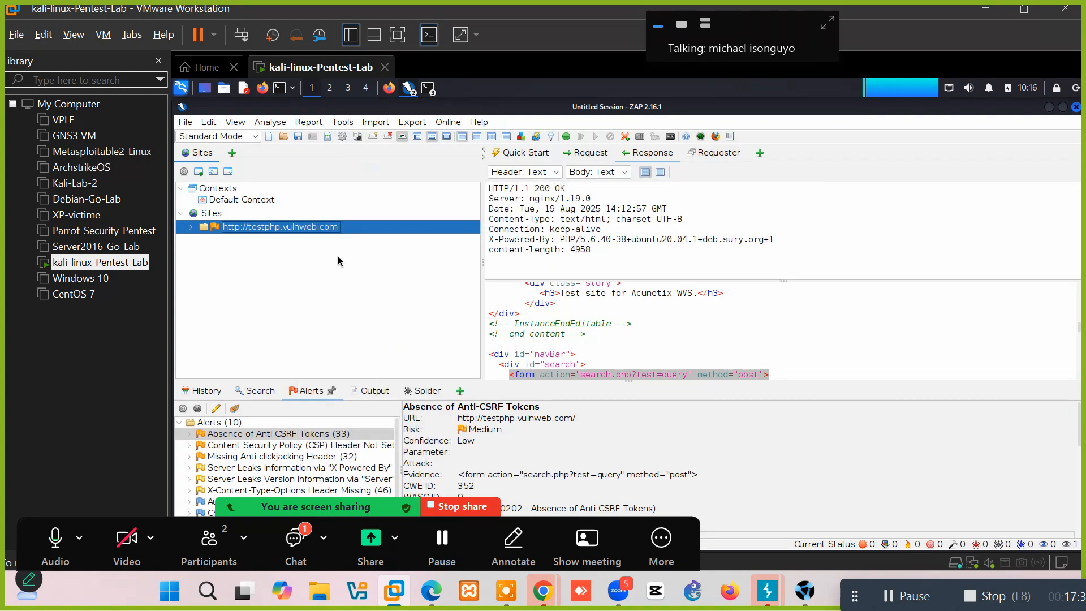